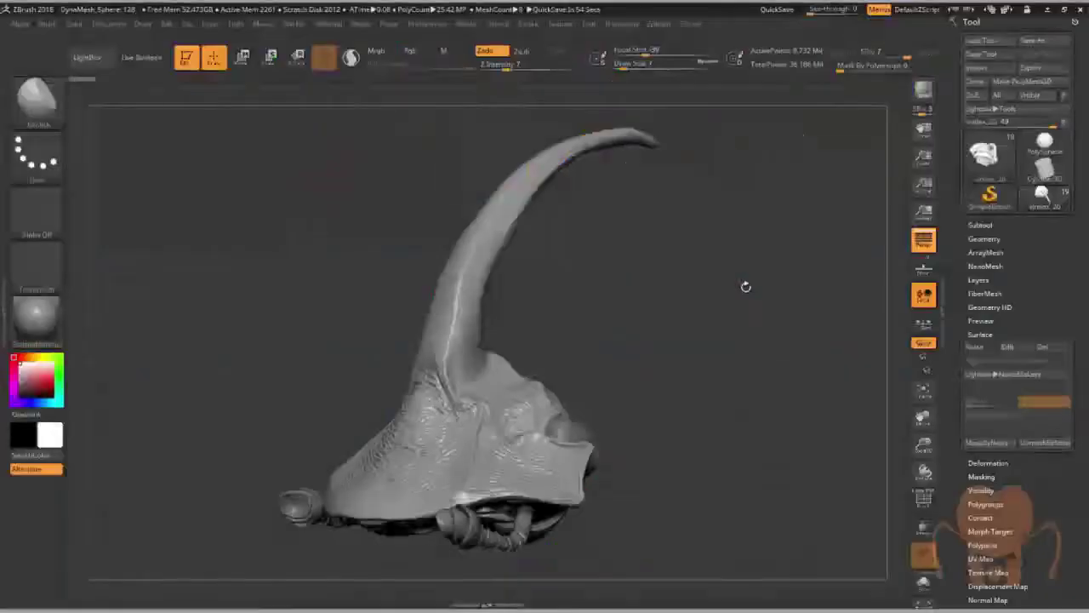
# Examine the beetle head's long horn, its base and the wrinkled frontal plates from the front and side.
pyautogui.moveTo(719, 299)
pyautogui.mouseDown()
pyautogui.moveTo(734, 328)
pyautogui.moveTo(771, 341)
pyautogui.moveTo(692, 337)
pyautogui.moveTo(679, 349)
pyautogui.moveTo(753, 393)
pyautogui.mouseUp()
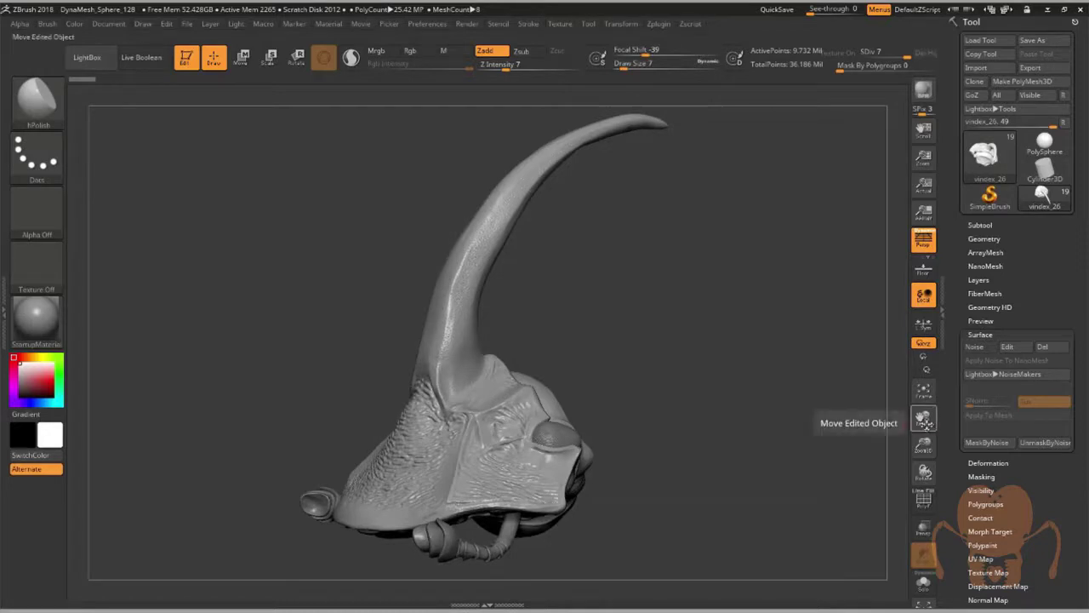
pyautogui.moveTo(924, 442); pyautogui.dragTo(925, 482)
pyautogui.moveTo(690, 381)
pyautogui.mouseDown()
pyautogui.moveTo(724, 372)
pyautogui.moveTo(776, 399)
pyautogui.mouseUp()
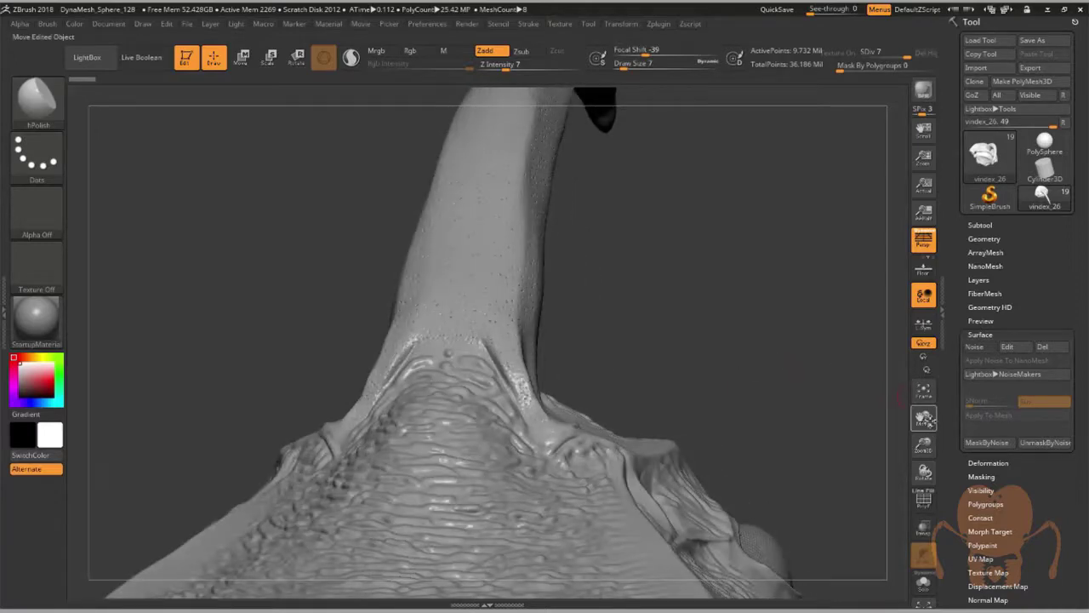
pyautogui.moveTo(927, 420); pyautogui.dragTo(898, 347)
pyautogui.moveTo(832, 374); pyautogui.dragTo(791, 400)
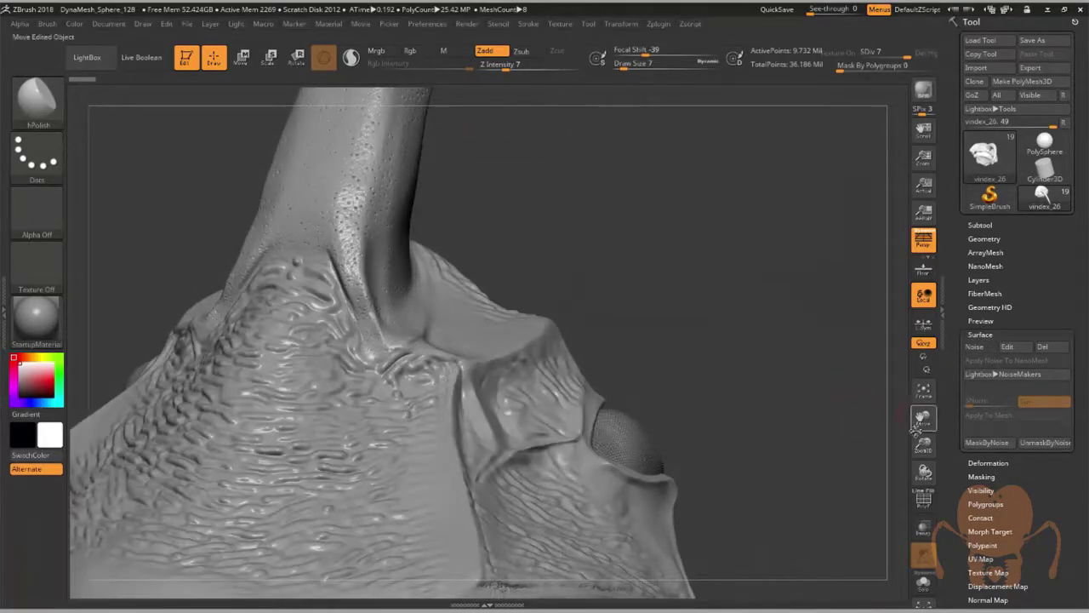
pyautogui.moveTo(924, 445); pyautogui.dragTo(918, 416)
pyautogui.moveTo(805, 374); pyautogui.dragTo(759, 377)
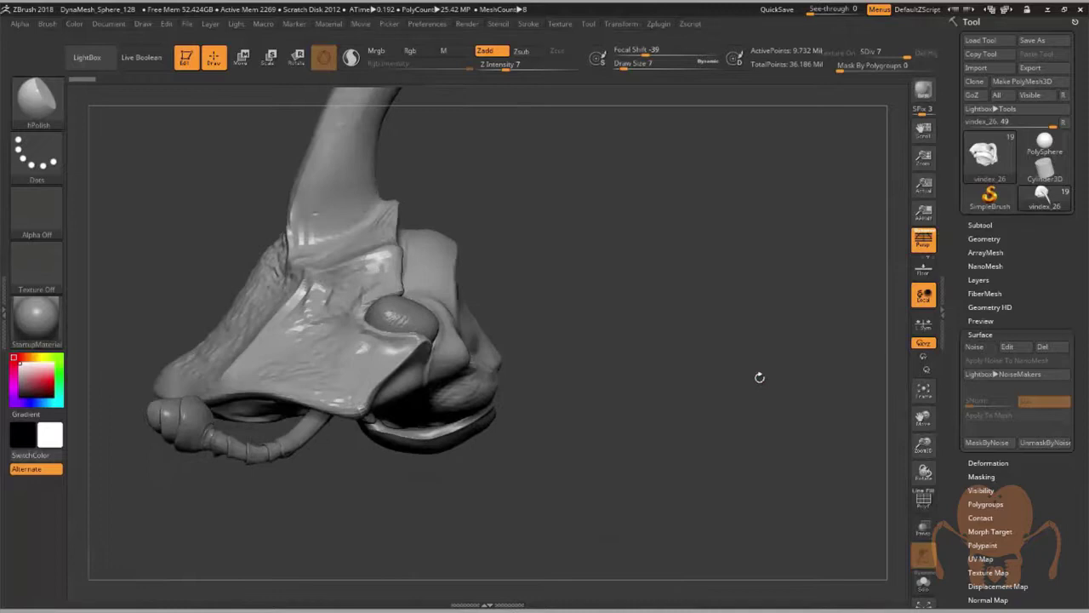
# Examine the underside of the beetle head, including the mouthparts, antennae and eyes.
pyautogui.moveTo(924, 420); pyautogui.dragTo(971, 504)
pyautogui.moveTo(822, 383); pyautogui.dragTo(821, 287)
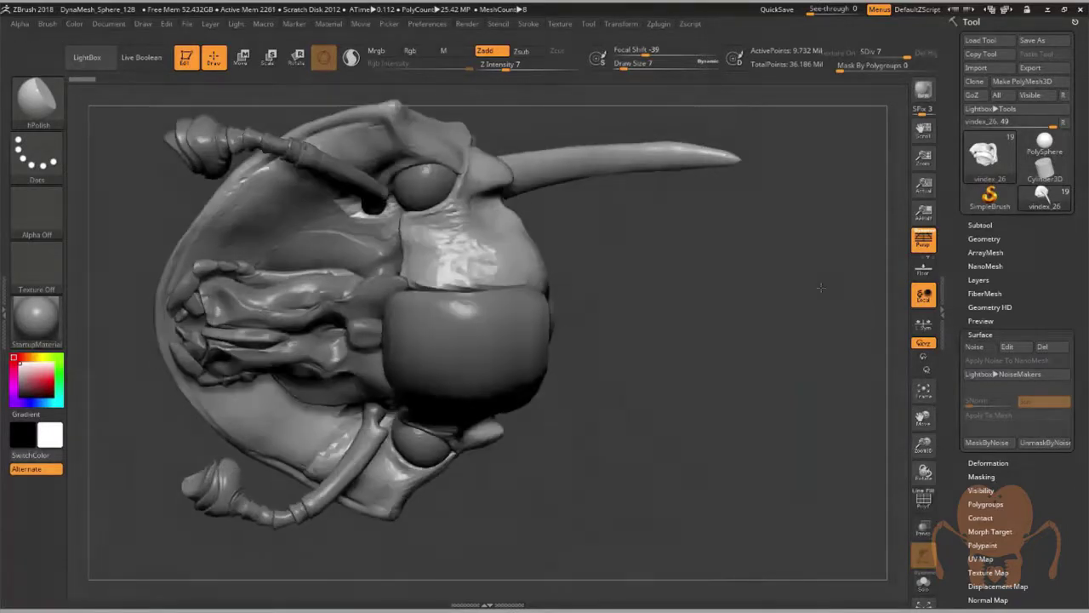
pyautogui.moveTo(796, 410); pyautogui.dragTo(786, 353)
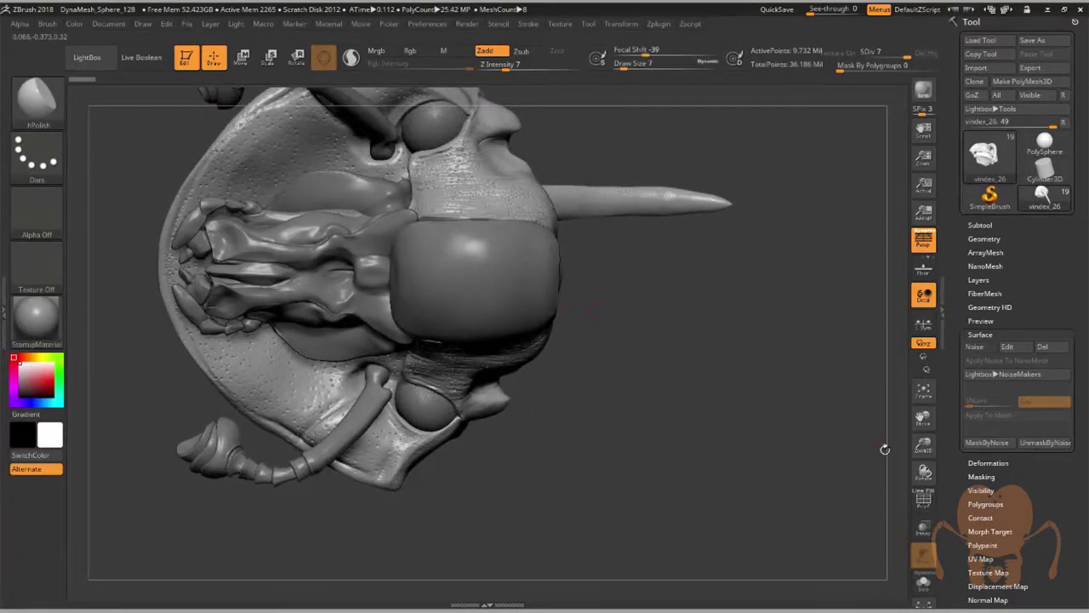
pyautogui.moveTo(923, 418); pyautogui.dragTo(942, 503)
pyautogui.moveTo(801, 433)
pyautogui.mouseDown()
pyautogui.moveTo(800, 407)
pyautogui.moveTo(798, 425)
pyautogui.moveTo(672, 353)
pyautogui.mouseUp()
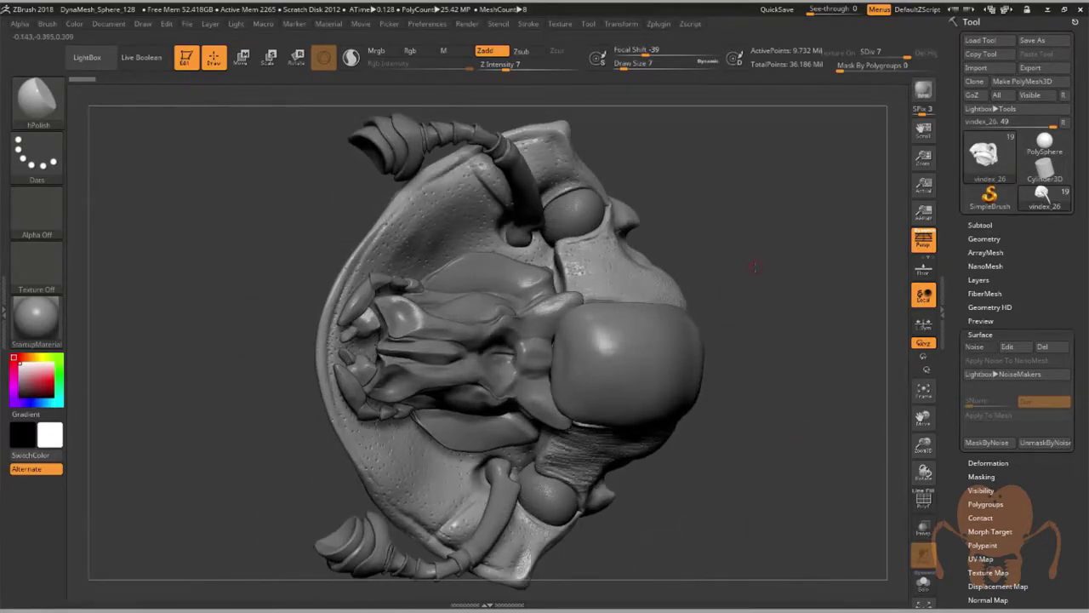
pyautogui.moveTo(729, 274); pyautogui.dragTo(591, 280)
pyautogui.moveTo(743, 246)
pyautogui.mouseDown()
pyautogui.moveTo(729, 361)
pyautogui.moveTo(859, 389)
pyautogui.mouseUp()
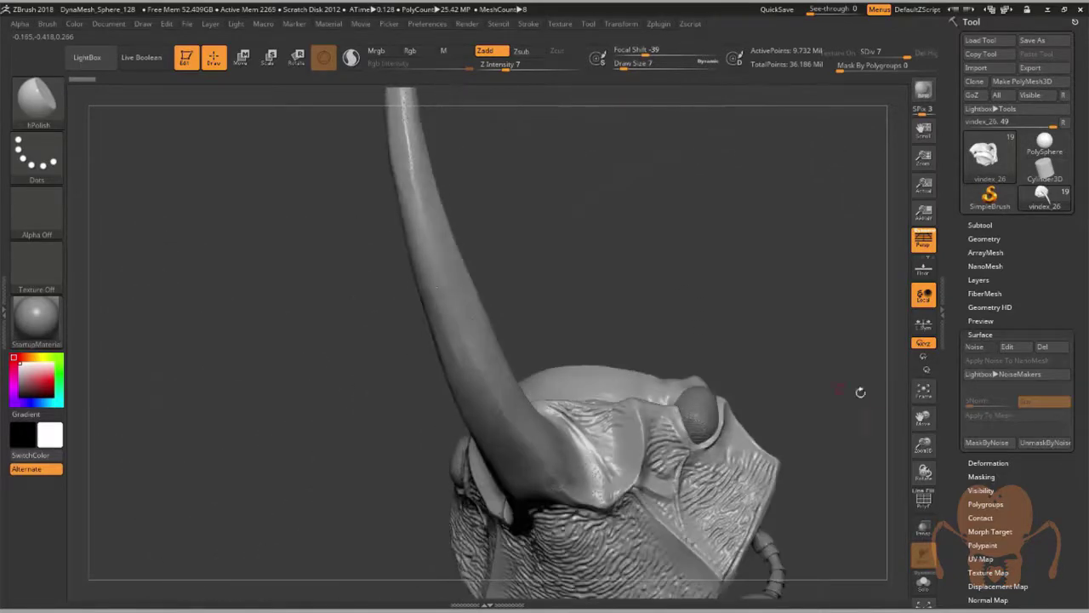
# Inspect the fine surface detail up close: the pits on the horn and the wrinkles across the head plates.
pyautogui.moveTo(920, 415)
pyautogui.mouseDown()
pyautogui.moveTo(795, 342)
pyautogui.moveTo(741, 357)
pyautogui.moveTo(737, 347)
pyautogui.mouseUp()
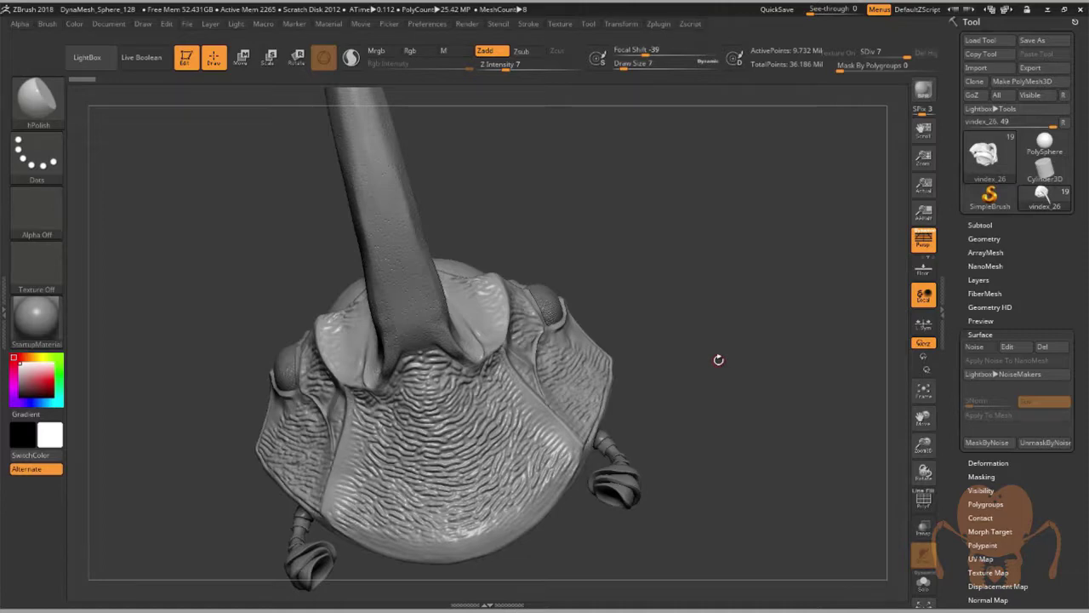
pyautogui.moveTo(923, 444); pyautogui.dragTo(938, 511)
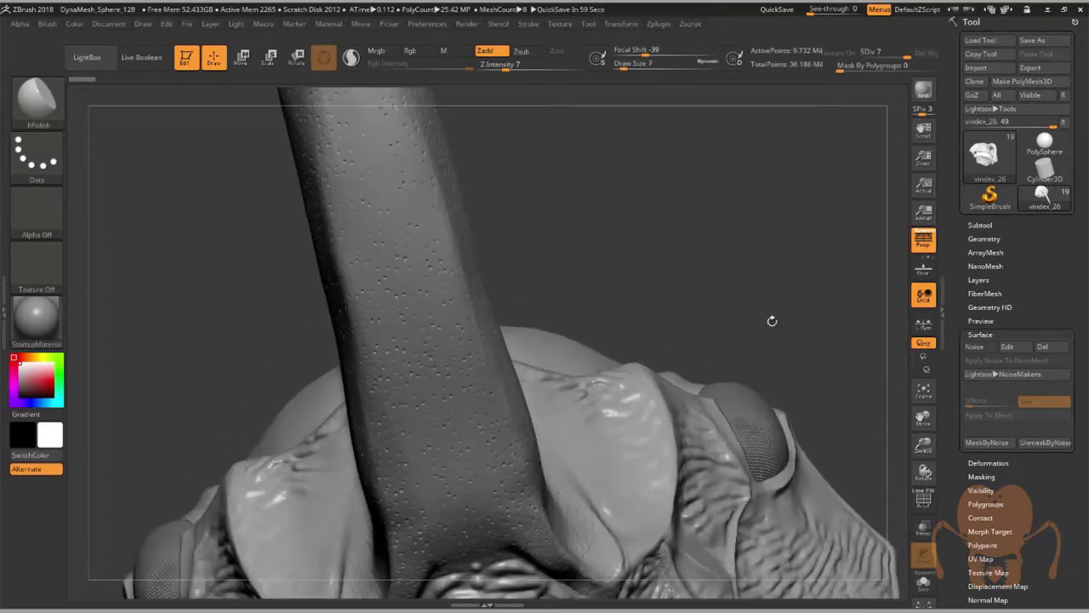
pyautogui.moveTo(771, 320)
pyautogui.mouseDown()
pyautogui.moveTo(517, 296)
pyautogui.moveTo(512, 273)
pyautogui.moveTo(501, 273)
pyautogui.moveTo(511, 273)
pyautogui.mouseUp()
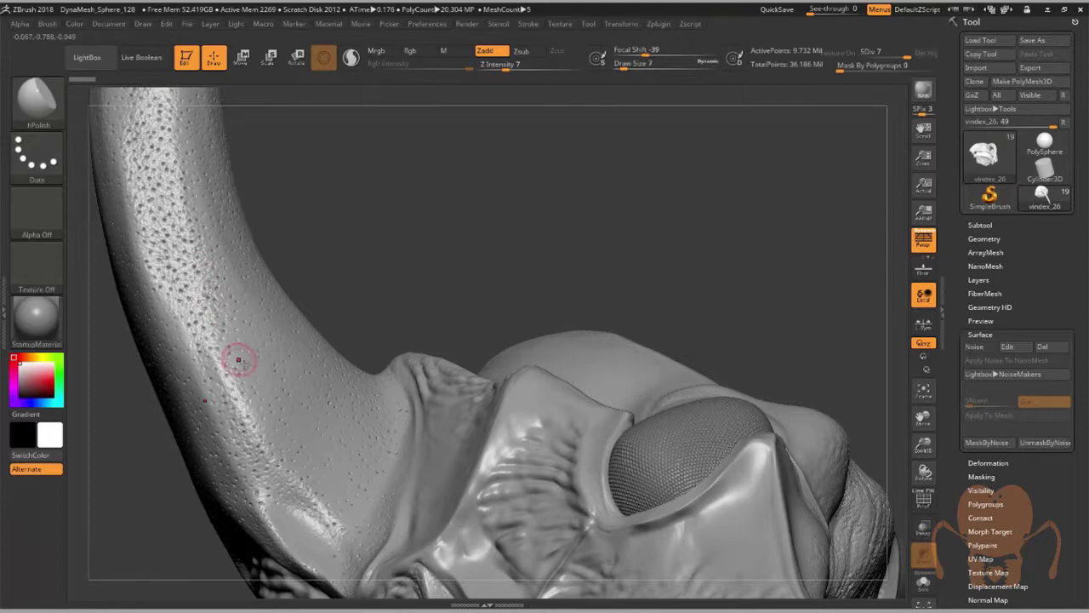
pyautogui.moveTo(924, 408); pyautogui.dragTo(945, 383)
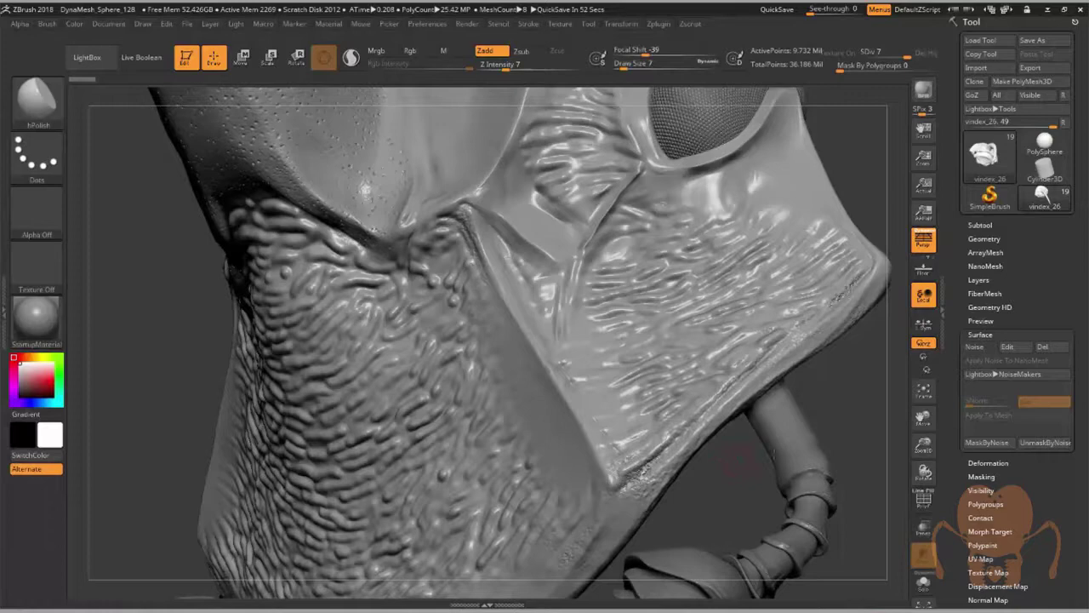
pyautogui.moveTo(924, 444); pyautogui.dragTo(766, 431)
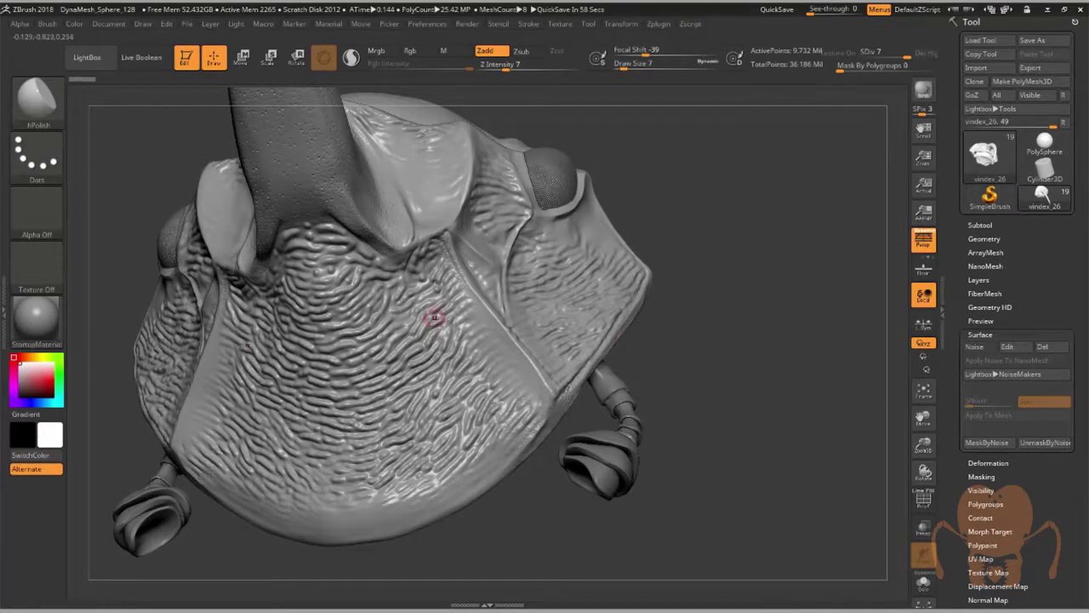
pyautogui.moveTo(680, 370)
pyautogui.mouseDown()
pyautogui.moveTo(668, 385)
pyautogui.moveTo(696, 361)
pyautogui.moveTo(676, 366)
pyautogui.moveTo(680, 397)
pyautogui.moveTo(699, 374)
pyautogui.mouseUp()
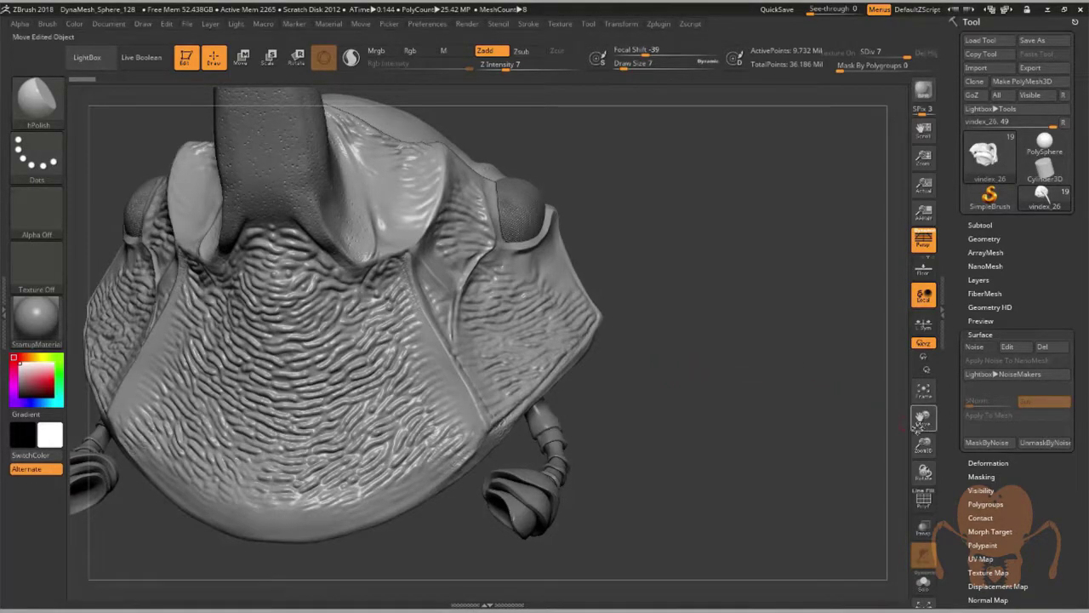
pyautogui.moveTo(922, 418); pyautogui.dragTo(950, 436)
pyautogui.moveTo(828, 413); pyautogui.dragTo(817, 411)
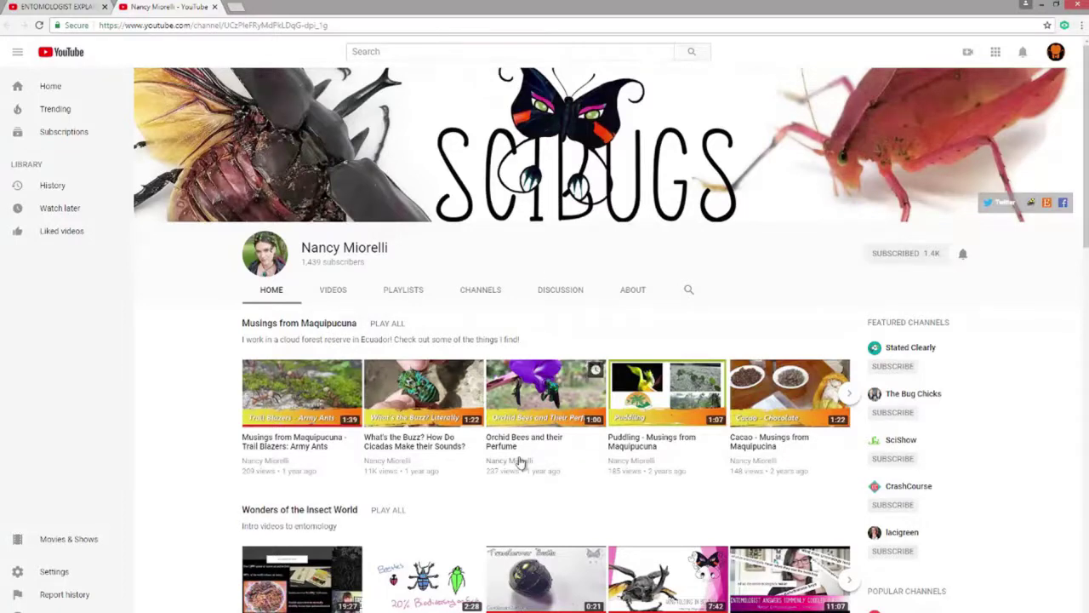
# Switch to YouTube, browse the SciBugs channel's insect, taxonomy and identification playlists, and open the entomologist video's tab.
pyautogui.scroll(-3, 519, 460)
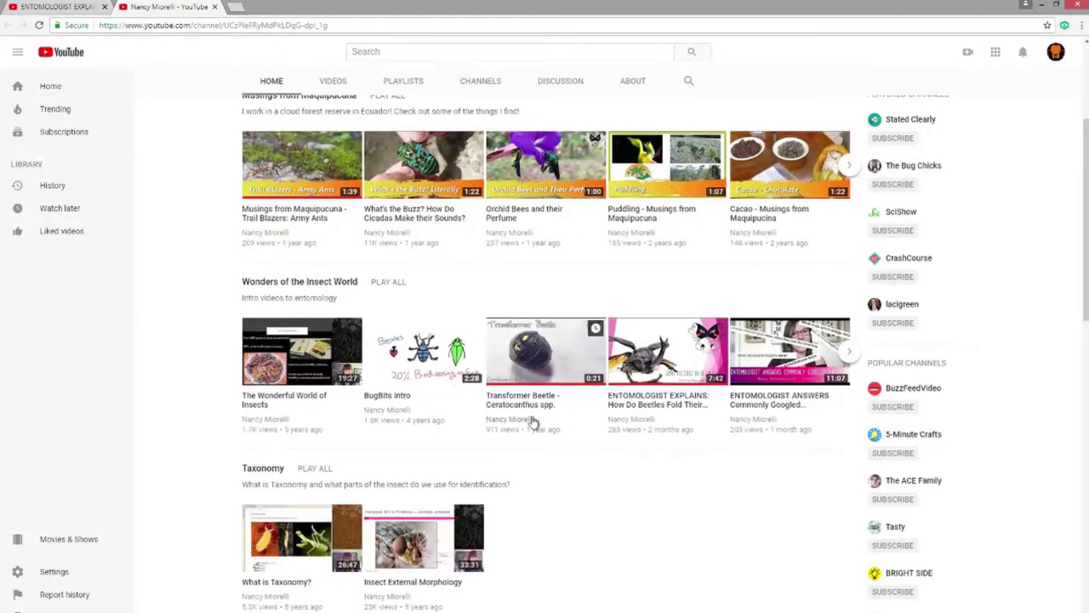
pyautogui.scroll(-2, 533, 424)
pyautogui.scroll(2, 536, 423)
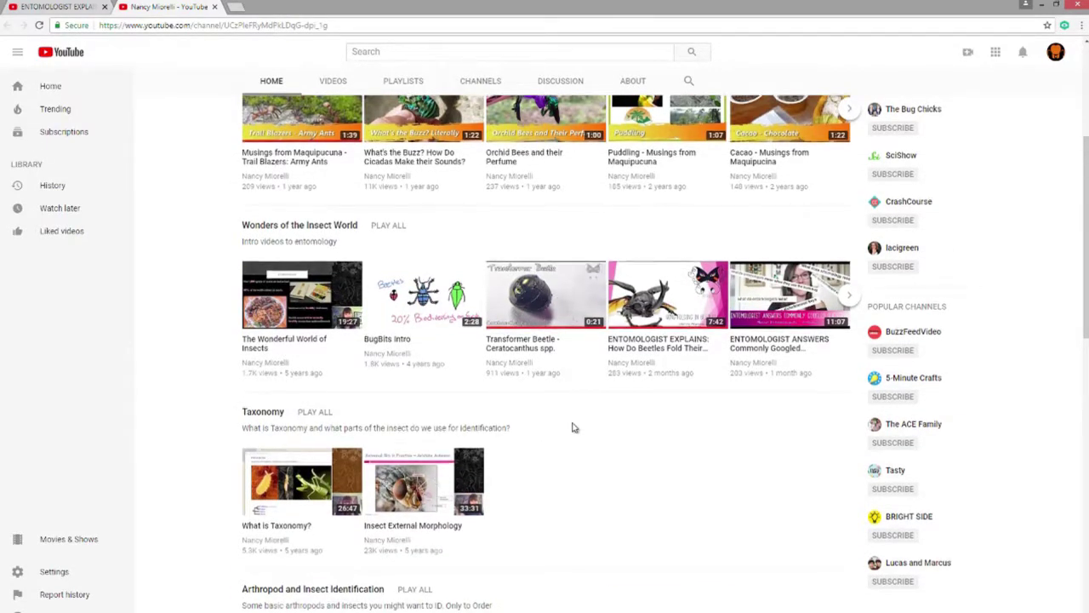
pyautogui.scroll(-1, 574, 429)
pyautogui.scroll(2, 574, 432)
pyautogui.scroll(2, 575, 426)
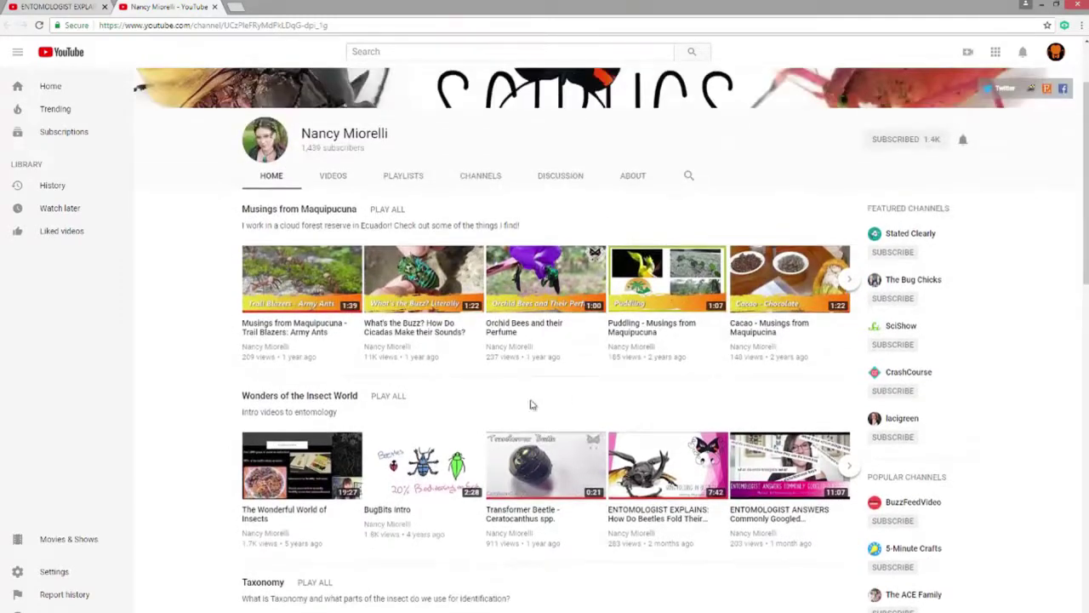
pyautogui.scroll(2, 567, 383)
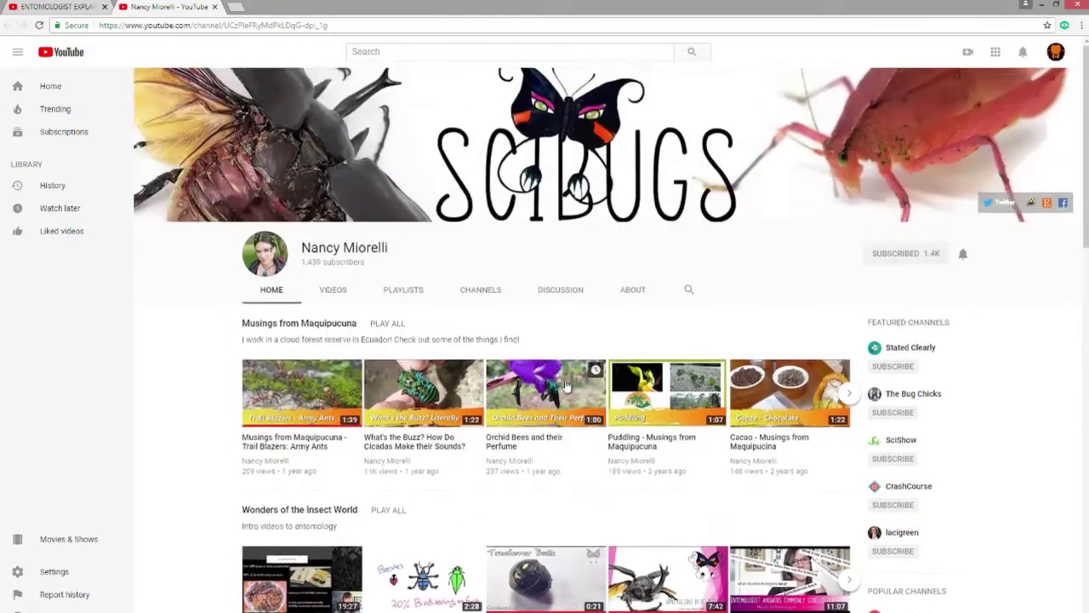
pyautogui.scroll(-4, 567, 387)
pyautogui.scroll(-4, 567, 390)
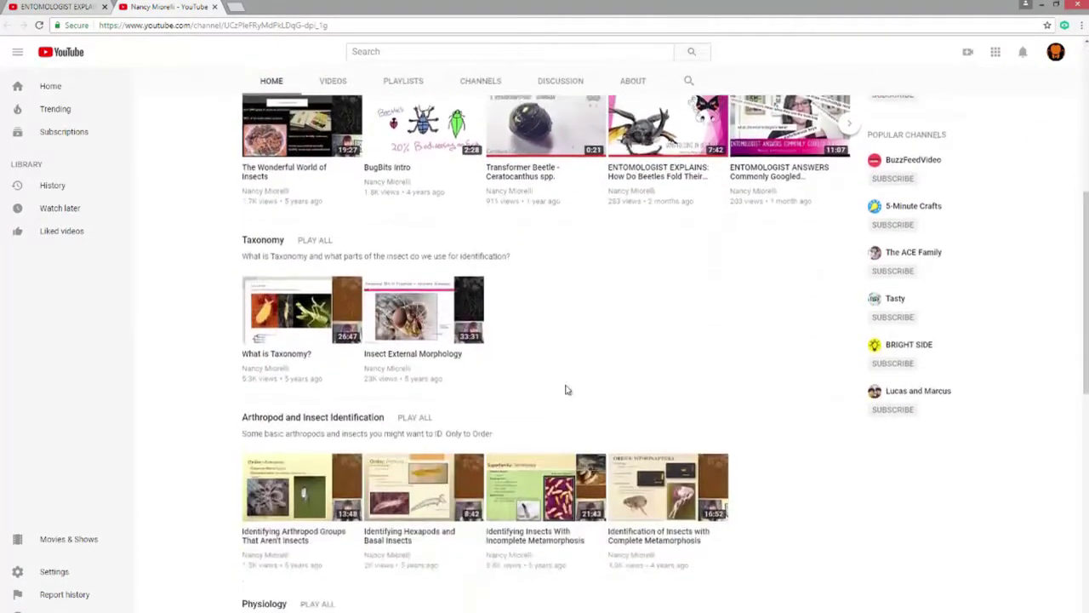
pyautogui.scroll(6, 566, 389)
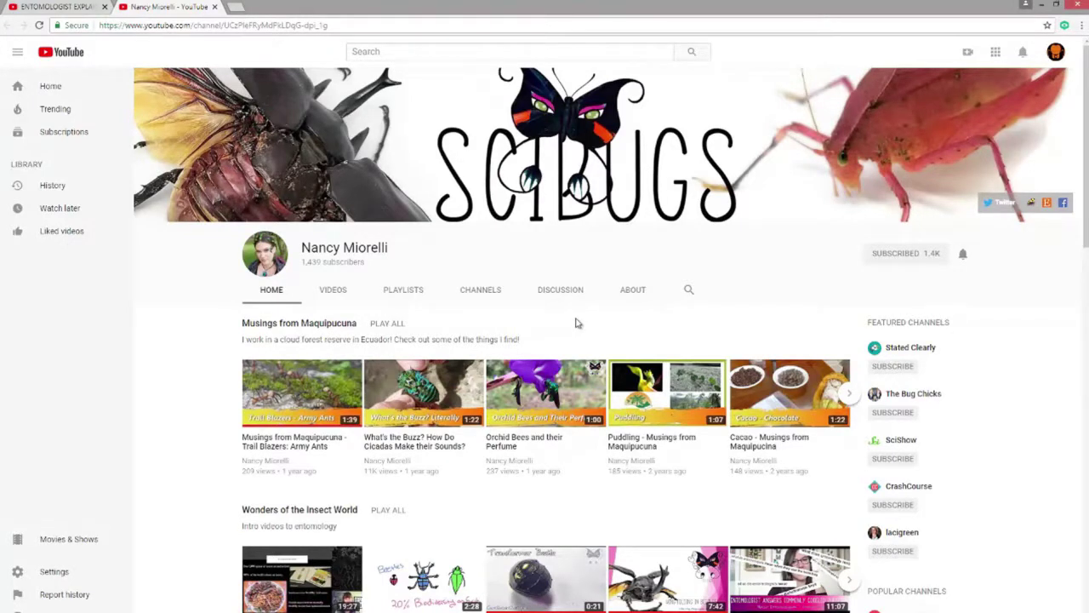
pyautogui.click(67, 8)
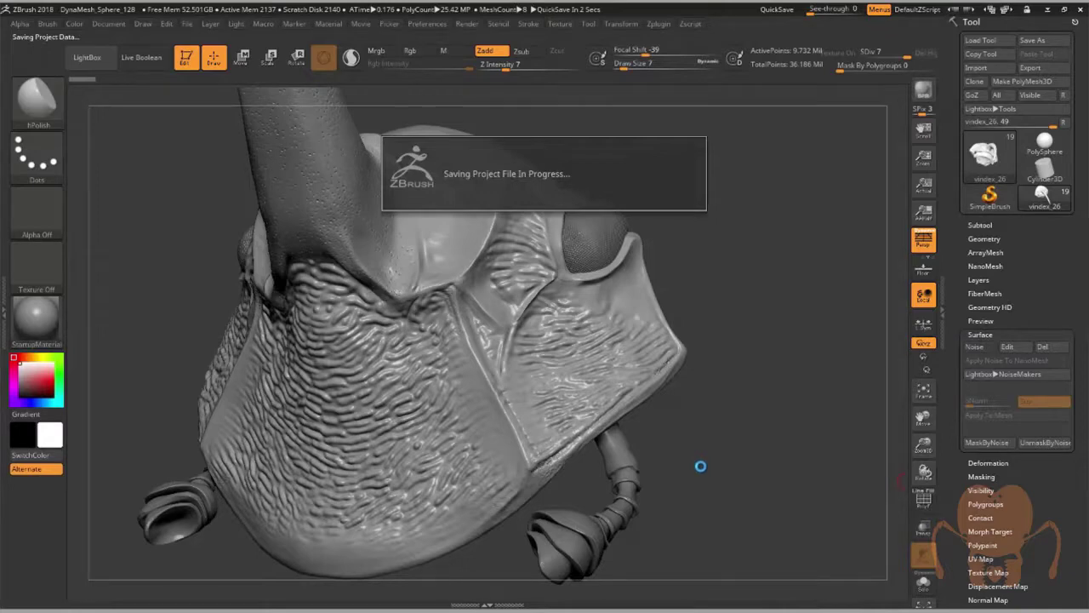
# Return to ZBrush, switch the active tool to vindex_20 and frame the base of its smooth horn from the front.
pyautogui.moveTo(713, 459); pyautogui.dragTo(693, 467)
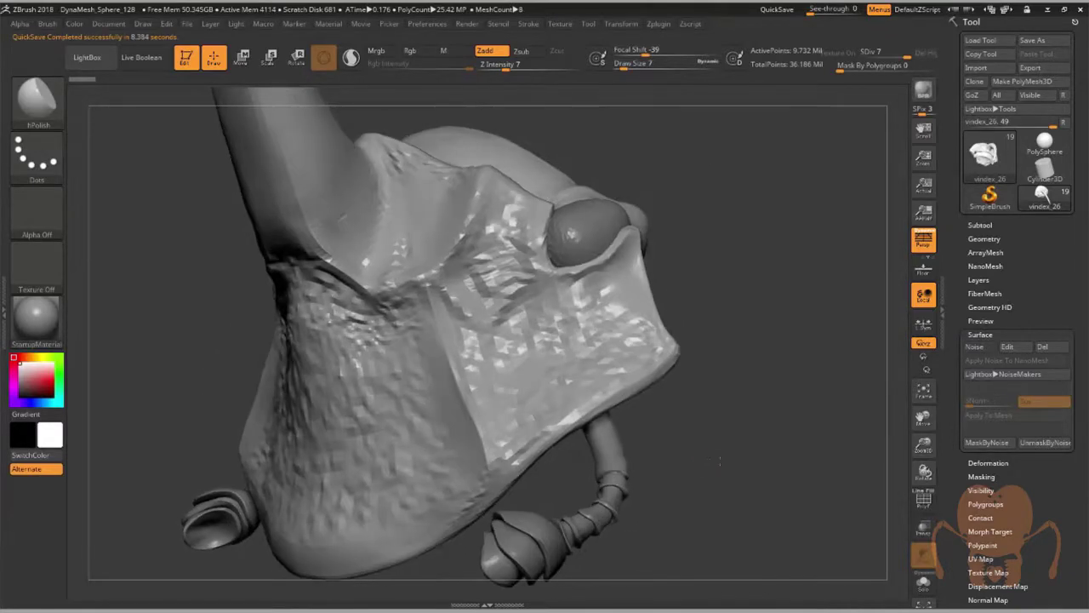
pyautogui.moveTo(719, 459); pyautogui.dragTo(744, 451)
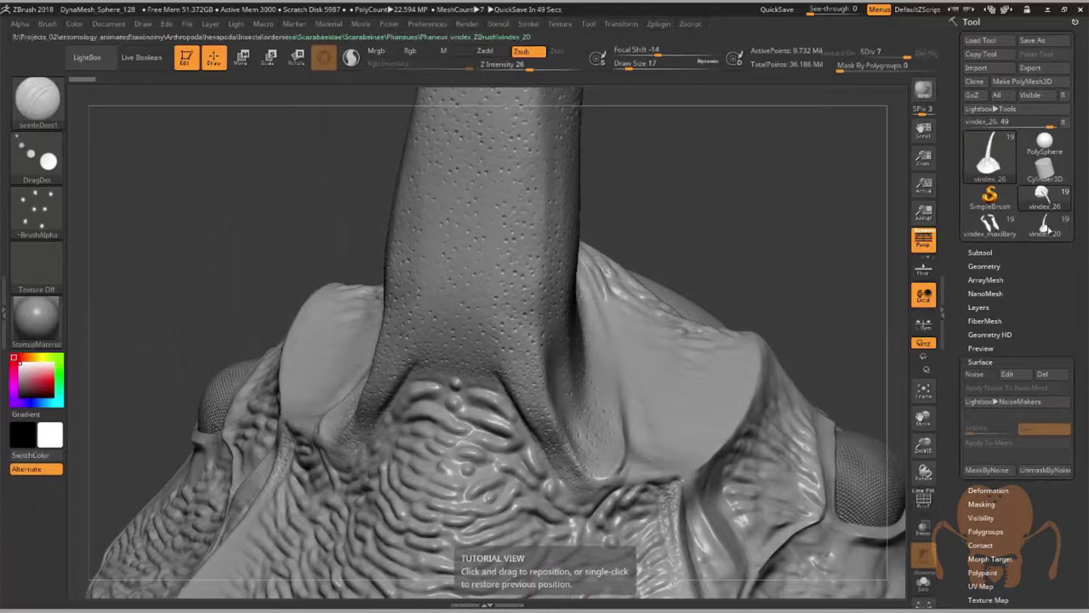
pyautogui.click(1047, 225)
pyautogui.moveTo(830, 274); pyautogui.dragTo(814, 265)
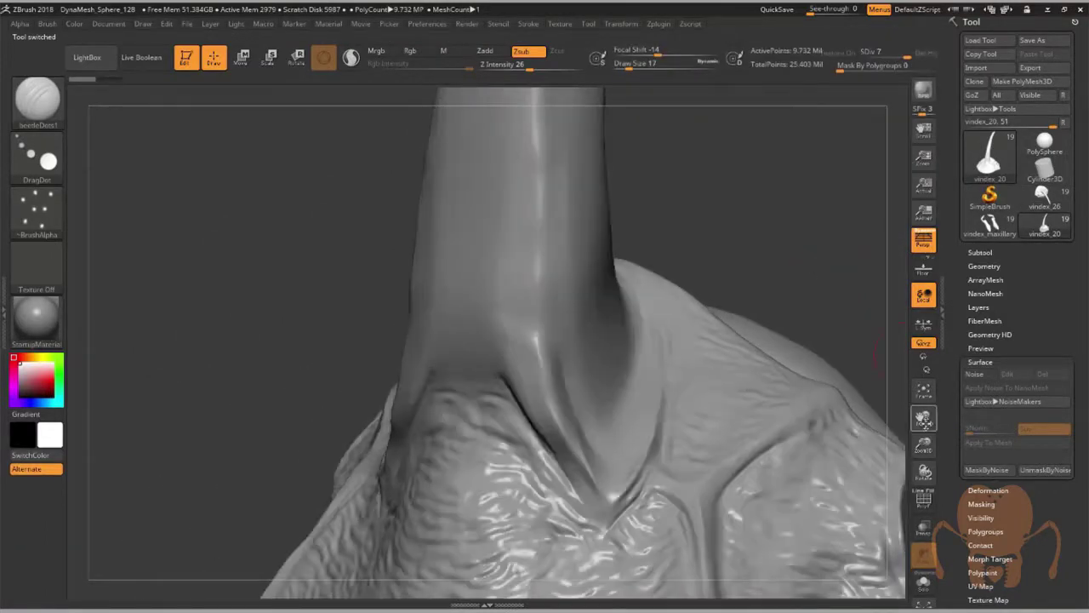
pyautogui.moveTo(923, 418); pyautogui.dragTo(867, 469)
pyautogui.moveTo(923, 417); pyautogui.dragTo(936, 494)
pyautogui.moveTo(925, 444); pyautogui.dragTo(815, 347)
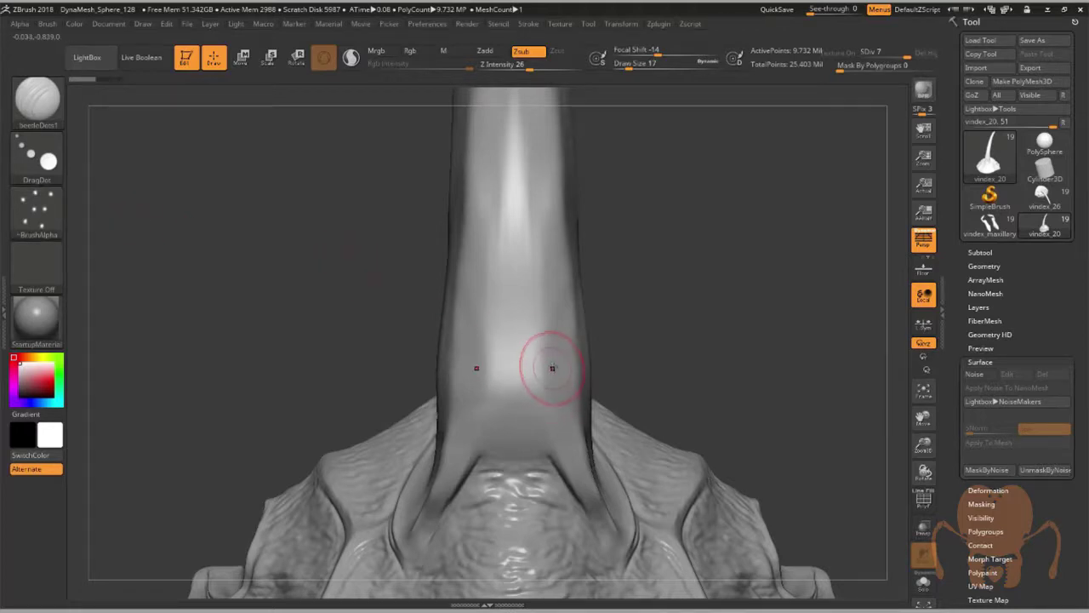
pyautogui.moveTo(53, 220)
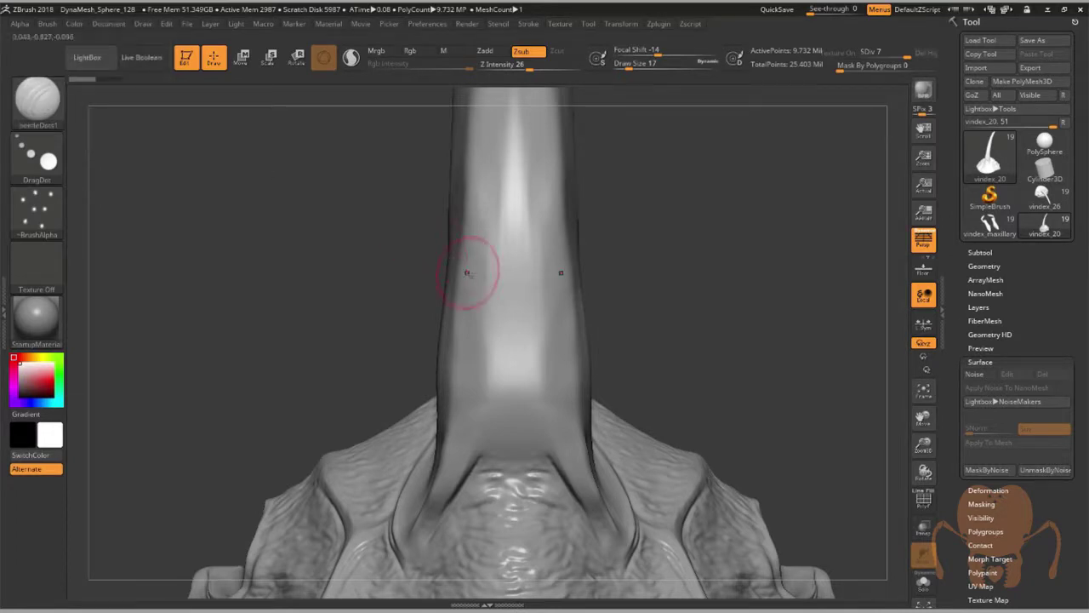
pyautogui.moveTo(924, 444); pyautogui.dragTo(924, 481)
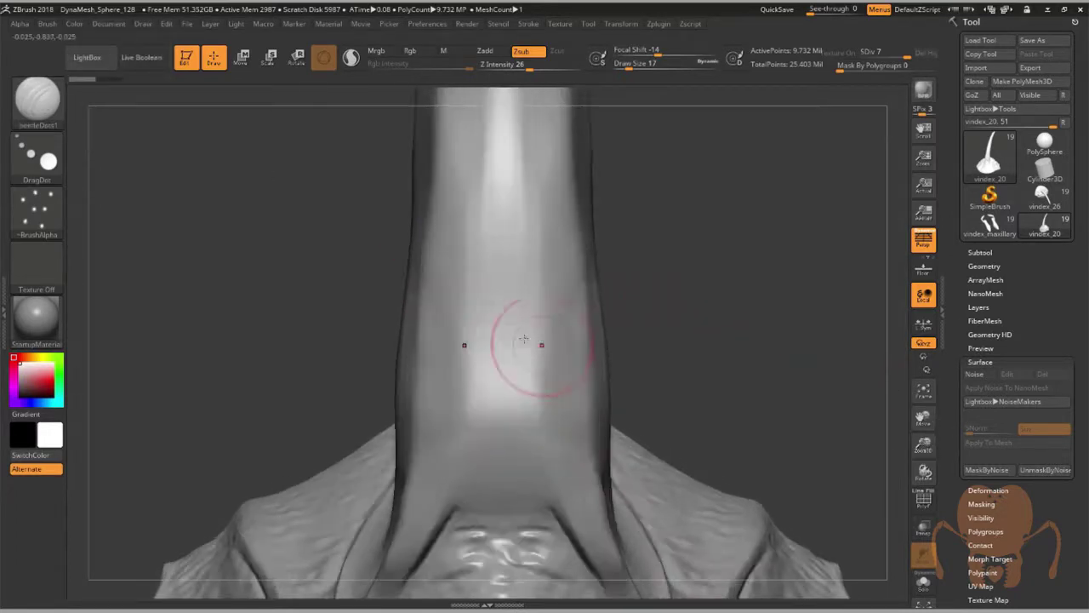
# Try stamping mirrored pit clusters near the horn's base with the subtractive BeetleDots1 brush, starting at draw size 17.
pyautogui.moveTo(430, 343); pyautogui.dragTo(435, 345)
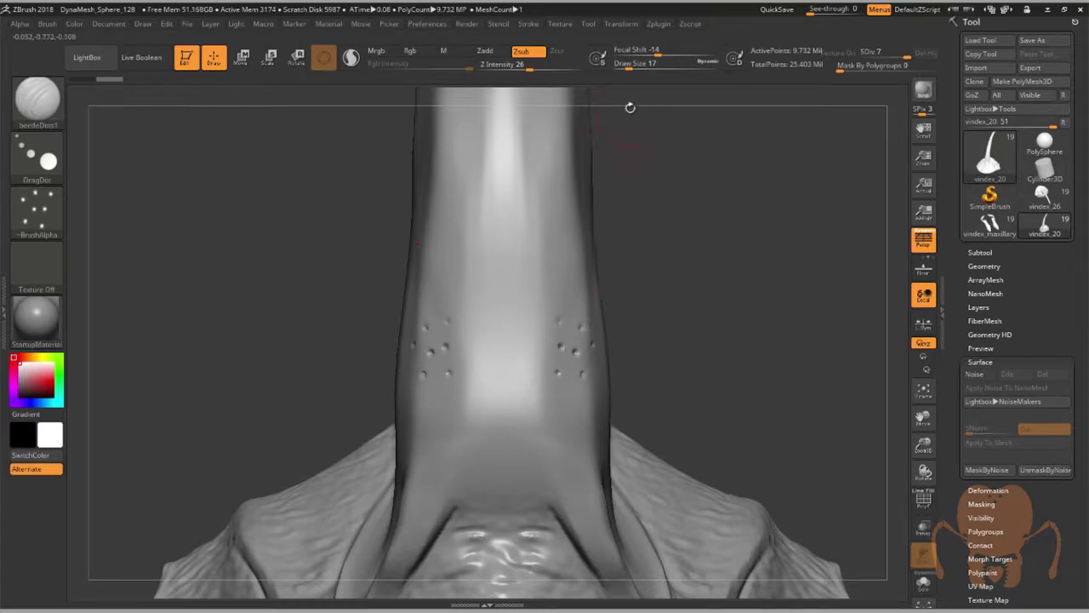
pyautogui.hotkey('ctrl', 'z')
pyautogui.moveTo(634, 65); pyautogui.dragTo(629, 66)
pyautogui.moveTo(575, 288)
pyautogui.mouseDown()
pyautogui.moveTo(562, 322)
pyautogui.moveTo(572, 325)
pyautogui.mouseUp()
pyautogui.hotkey('ctrl', 'z')
# Stamp mirrored pit clusters at draw size 12 along both sides of the horn, from its base around the edges and upward.
pyautogui.moveTo(639, 66); pyautogui.dragTo(630, 65)
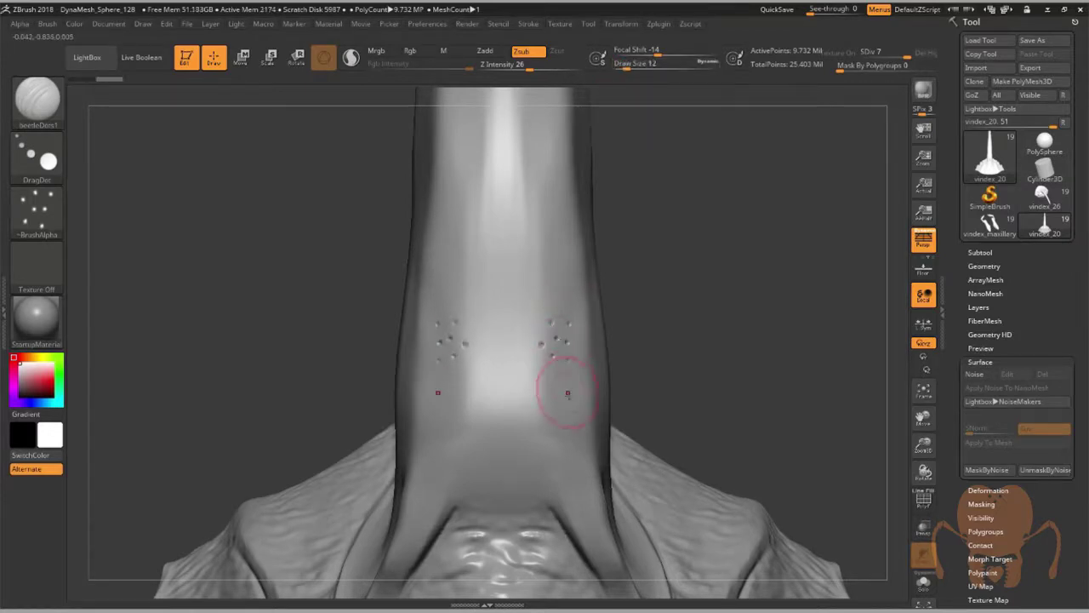
pyautogui.moveTo(567, 397); pyautogui.dragTo(566, 395)
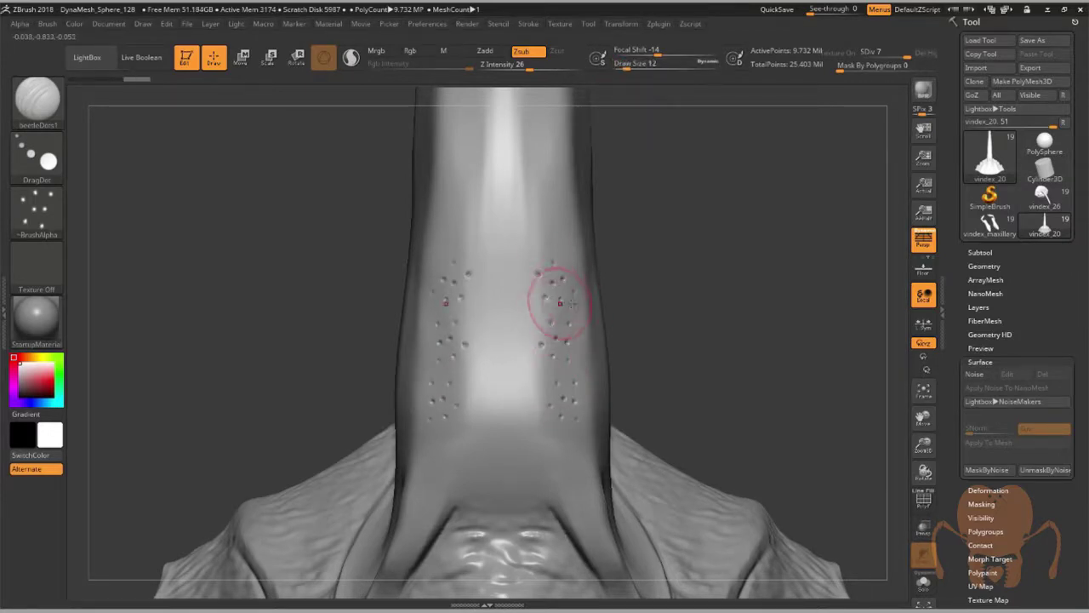
pyautogui.moveTo(560, 303); pyautogui.dragTo(564, 304)
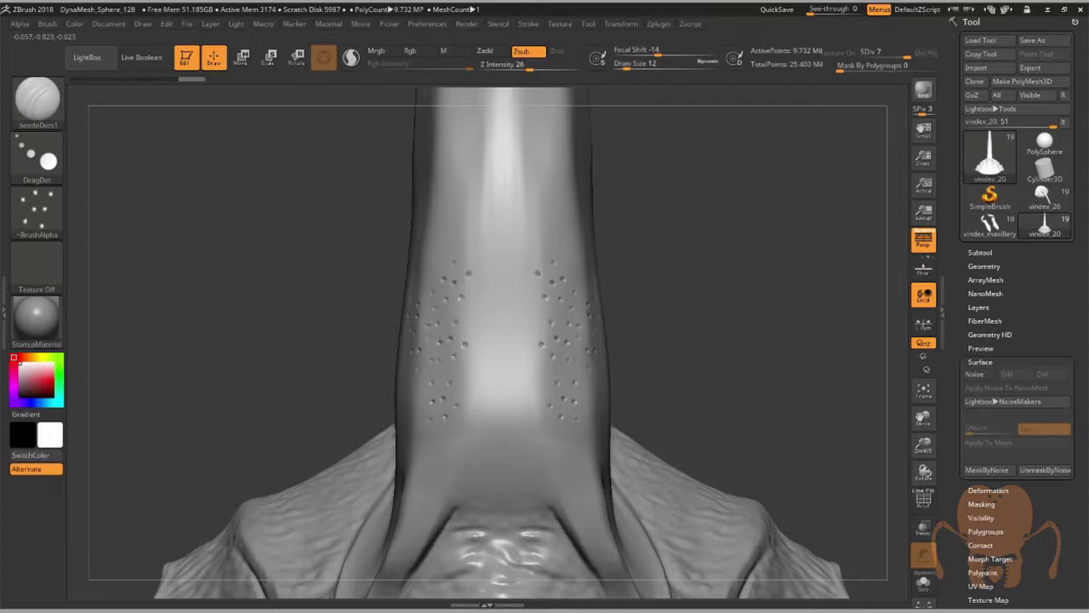
pyautogui.moveTo(630, 367); pyautogui.dragTo(545, 376)
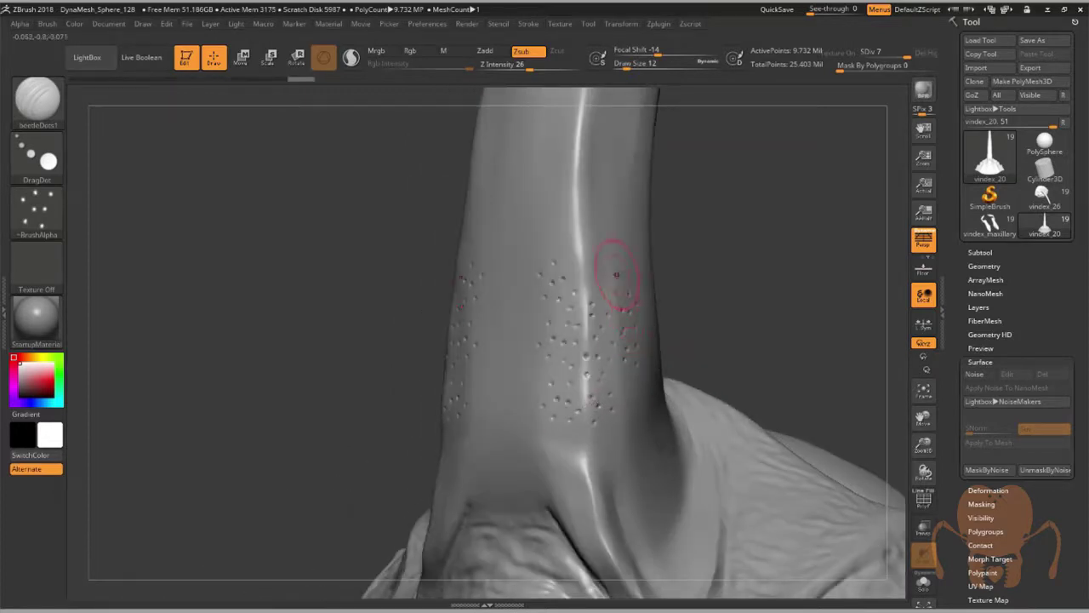
pyautogui.moveTo(576, 220); pyautogui.dragTo(578, 225)
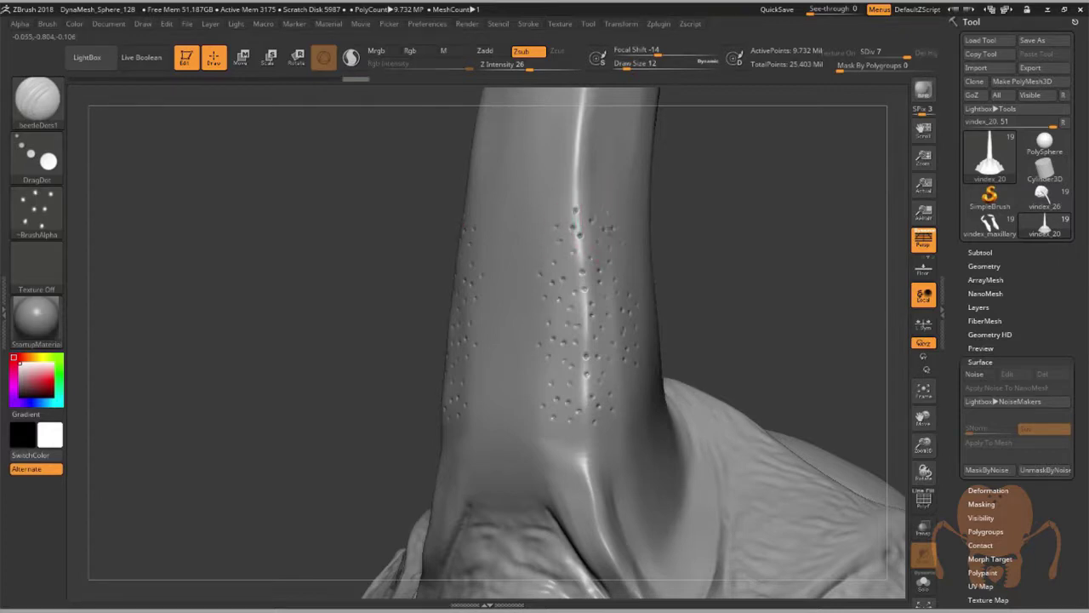
pyautogui.keyDown('alt'); pyautogui.moveTo(620, 143); pyautogui.dragTo(624, 265, button='right'); pyautogui.keyUp('alt')
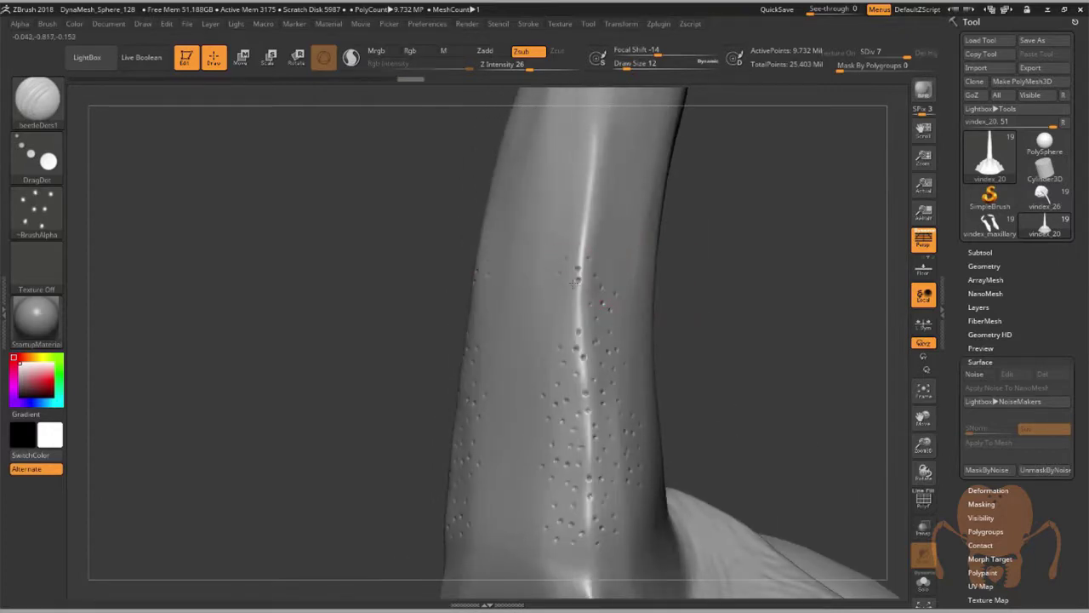
# Turn off symmetry and fill the smooth central strip on the front of the horn with uneven pit clusters.
pyautogui.moveTo(696, 289); pyautogui.dragTo(706, 273)
pyautogui.press('x')
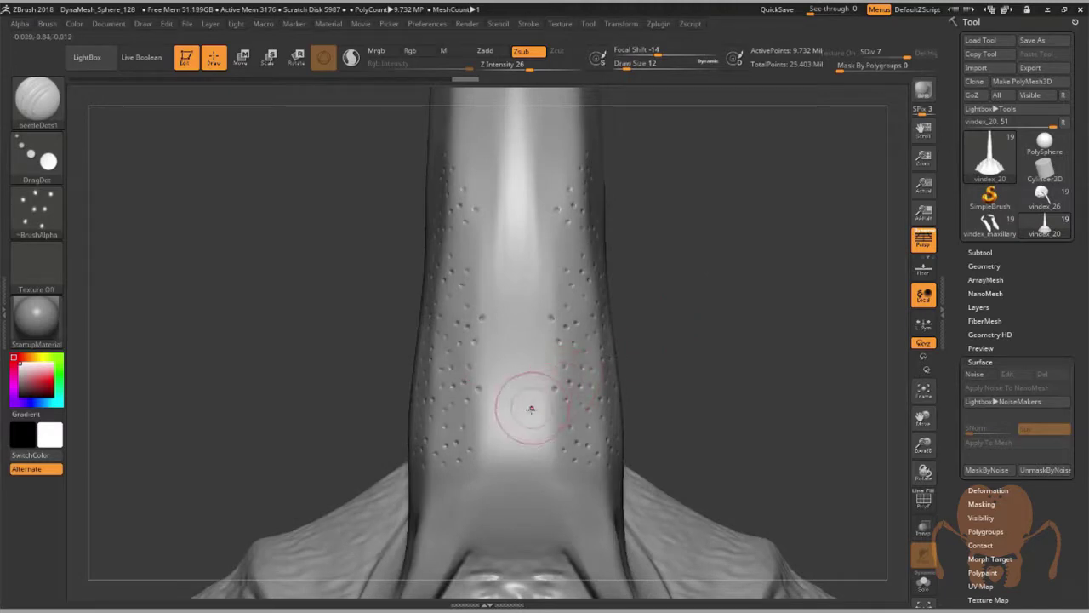
pyautogui.moveTo(504, 412); pyautogui.dragTo(532, 431)
pyautogui.moveTo(533, 371); pyautogui.dragTo(527, 376)
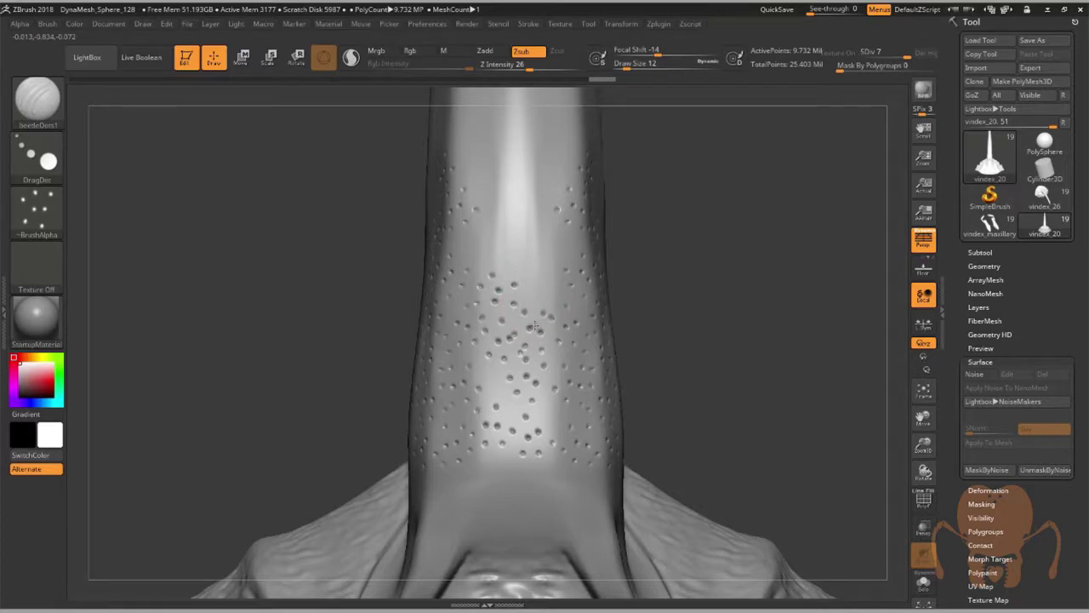
pyautogui.keyDown('alt'); pyautogui.moveTo(633, 266); pyautogui.dragTo(634, 334); pyautogui.keyUp('alt')
pyautogui.moveTo(542, 329); pyautogui.dragTo(540, 339)
pyautogui.click(506, 306)
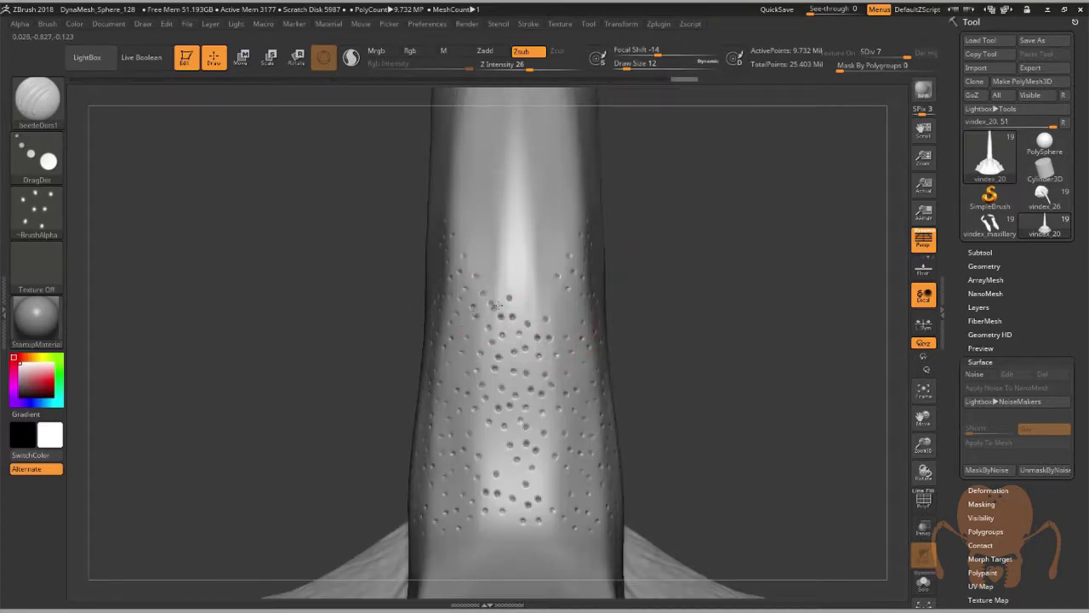
pyautogui.moveTo(662, 348); pyautogui.dragTo(704, 357)
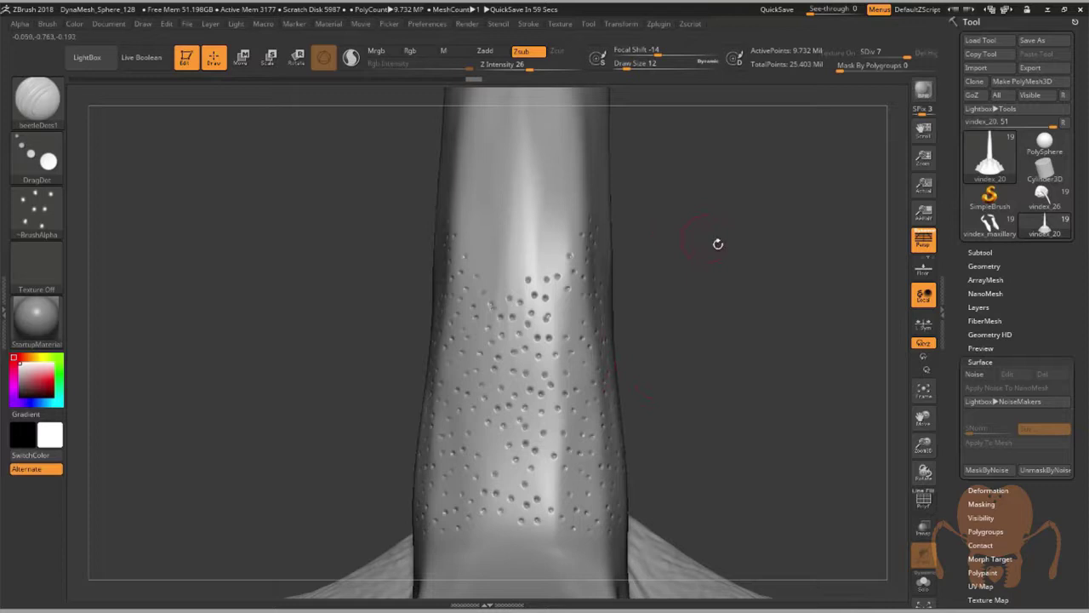
# View the whole horn from the side and mask it down to its base with the MaskLasso brush.
pyautogui.moveTo(905, 349); pyautogui.dragTo(725, 385)
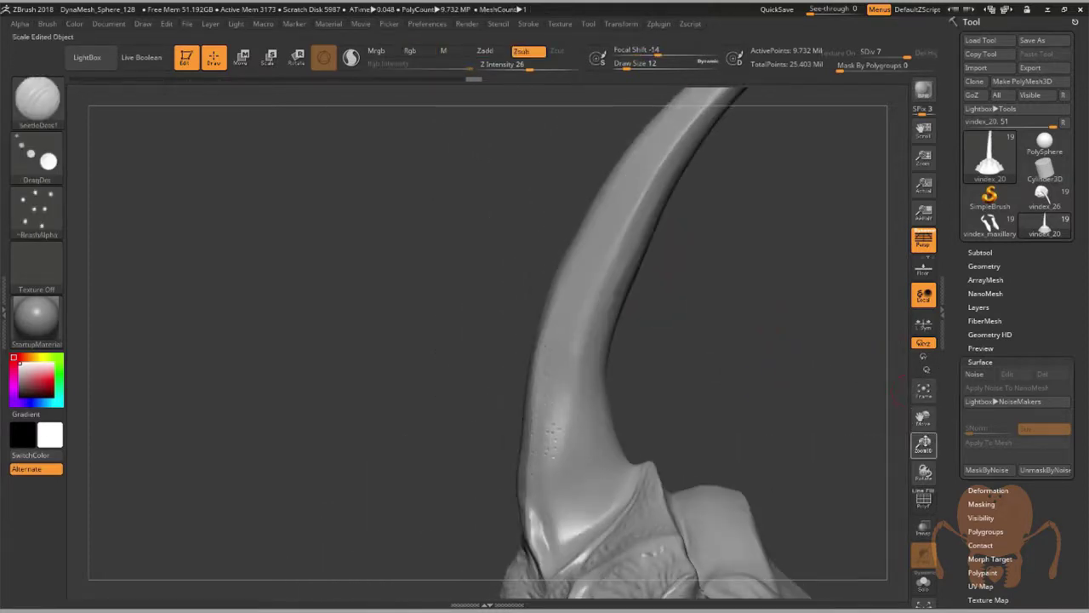
pyautogui.moveTo(898, 420); pyautogui.dragTo(739, 380)
pyautogui.moveTo(925, 444); pyautogui.dragTo(910, 379)
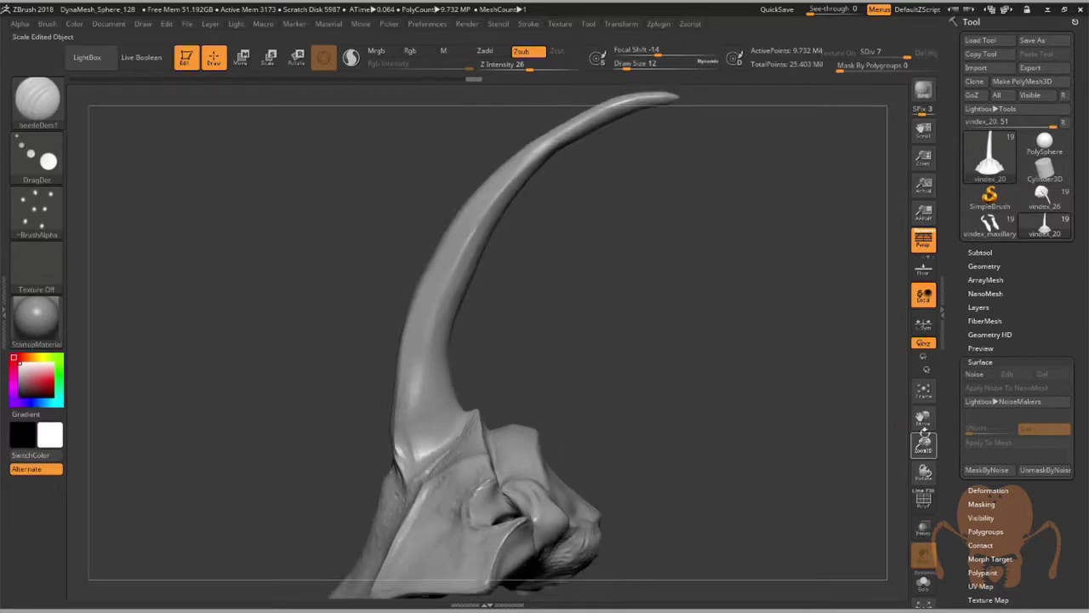
pyautogui.keyDown('alt'); pyautogui.moveTo(862, 317); pyautogui.dragTo(860, 375); pyautogui.keyUp('alt')
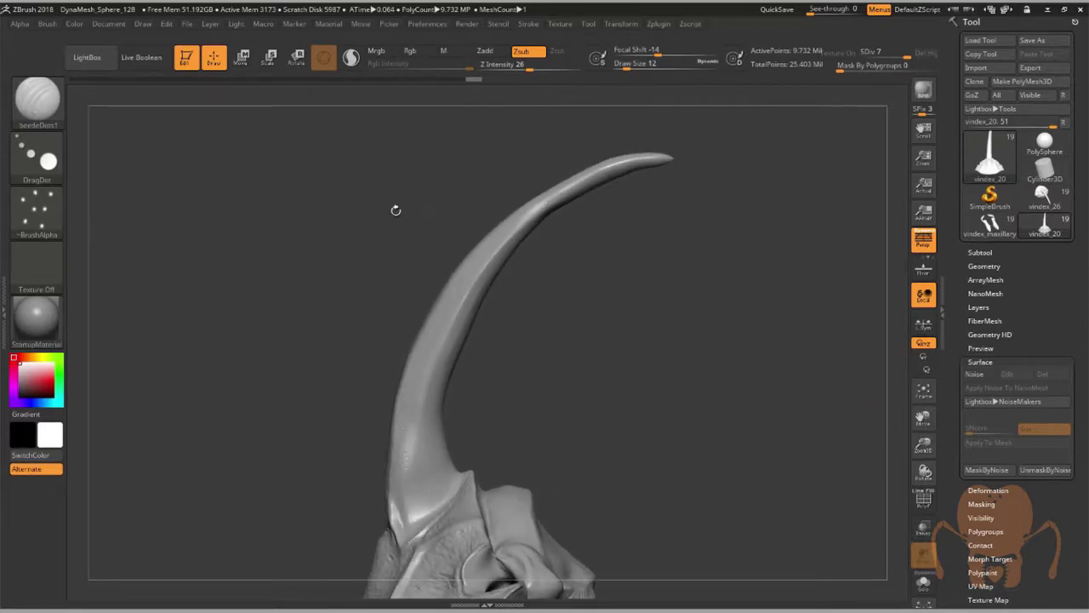
pyautogui.keyDown('ctrl'); pyautogui.click(42, 108); pyautogui.keyUp('ctrl')
pyautogui.click(272, 162)
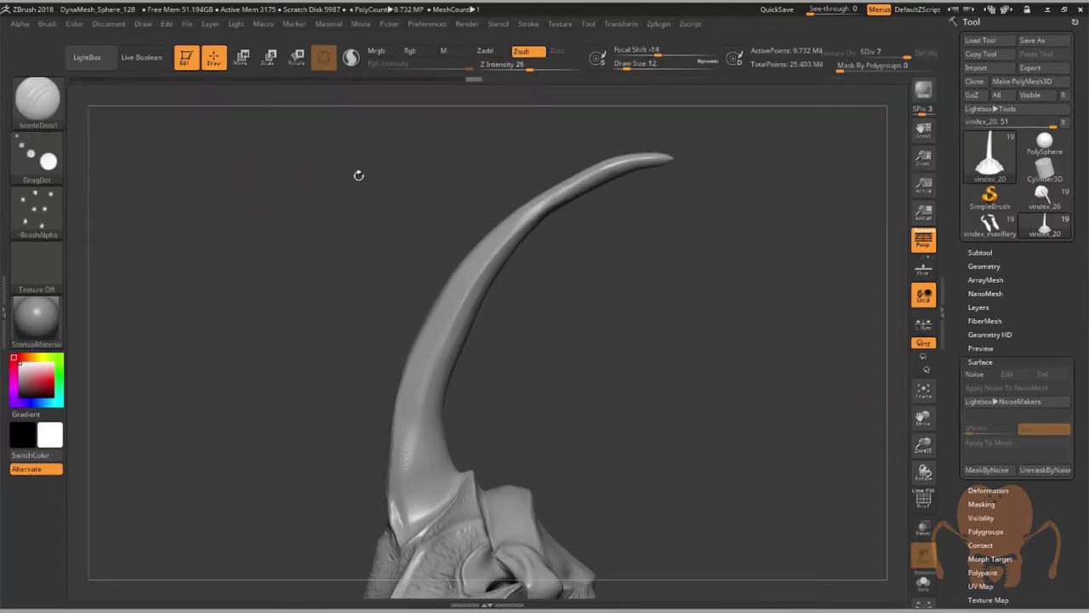
pyautogui.moveTo(392, 164)
pyautogui.keyDown('ctrl'); pyautogui.mouseDown()
pyautogui.moveTo(719, 141)
pyautogui.moveTo(463, 398)
pyautogui.moveTo(457, 457)
pyautogui.moveTo(391, 538)
pyautogui.moveTo(363, 474)
pyautogui.moveTo(378, 466)
pyautogui.mouseUp(); pyautogui.keyUp('ctrl')
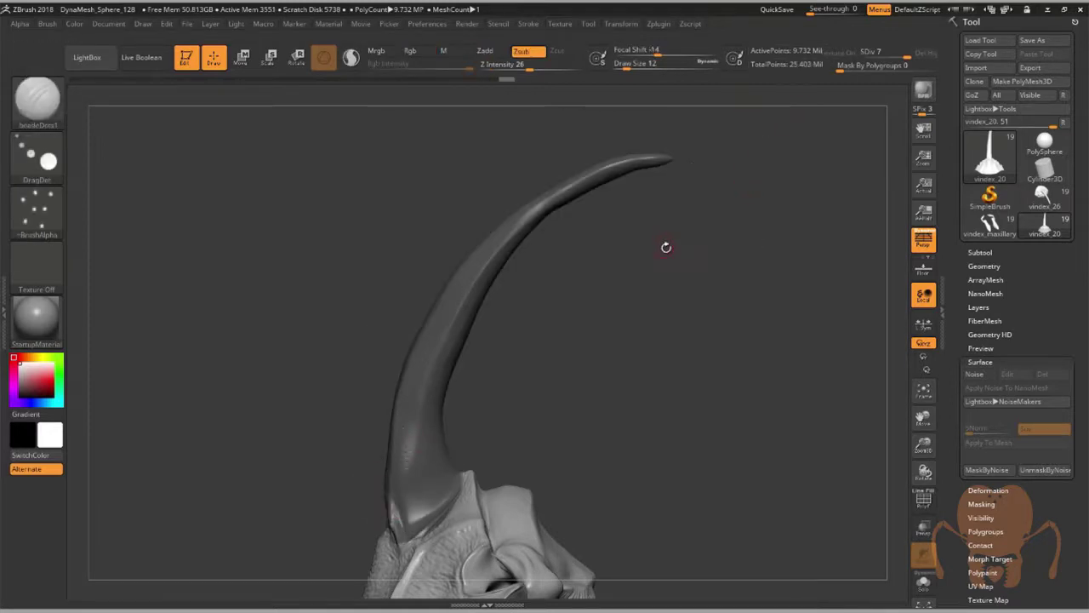
# Choose the MaskPen brush at draw size 18 and paint the mask out to the edges of the horn's base on both sides.
pyautogui.keyDown('shift'); pyautogui.moveTo(664, 246); pyautogui.dragTo(726, 277); pyautogui.keyUp('shift')
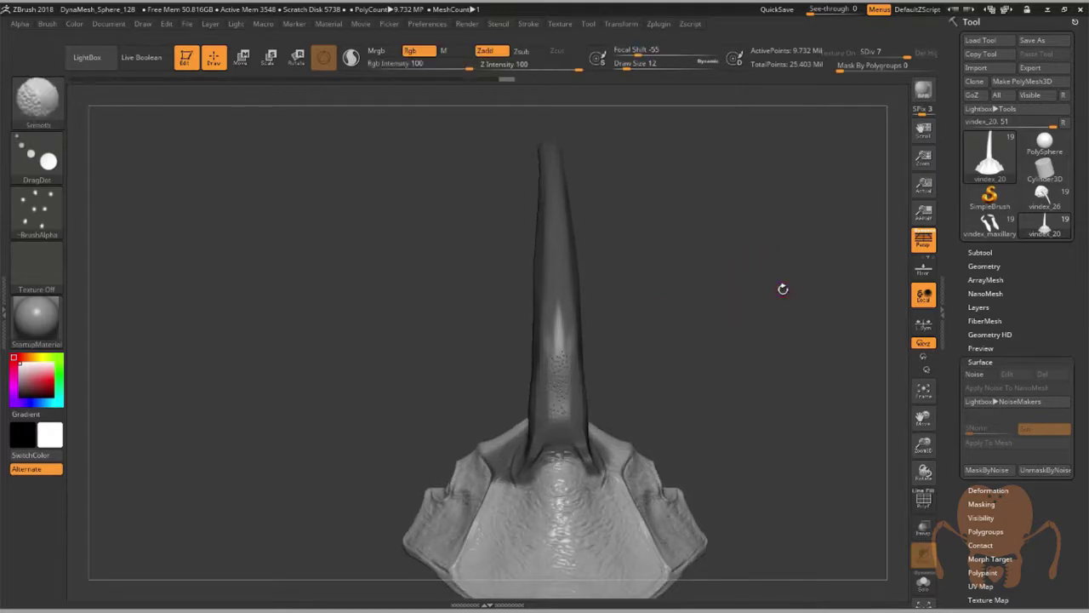
pyautogui.moveTo(923, 444); pyautogui.dragTo(875, 515)
pyautogui.moveTo(778, 452)
pyautogui.keyDown('alt'); pyautogui.mouseDown()
pyautogui.moveTo(766, 334)
pyautogui.moveTo(715, 357)
pyautogui.moveTo(729, 344)
pyautogui.moveTo(742, 397)
pyautogui.mouseUp(); pyautogui.keyUp('alt')
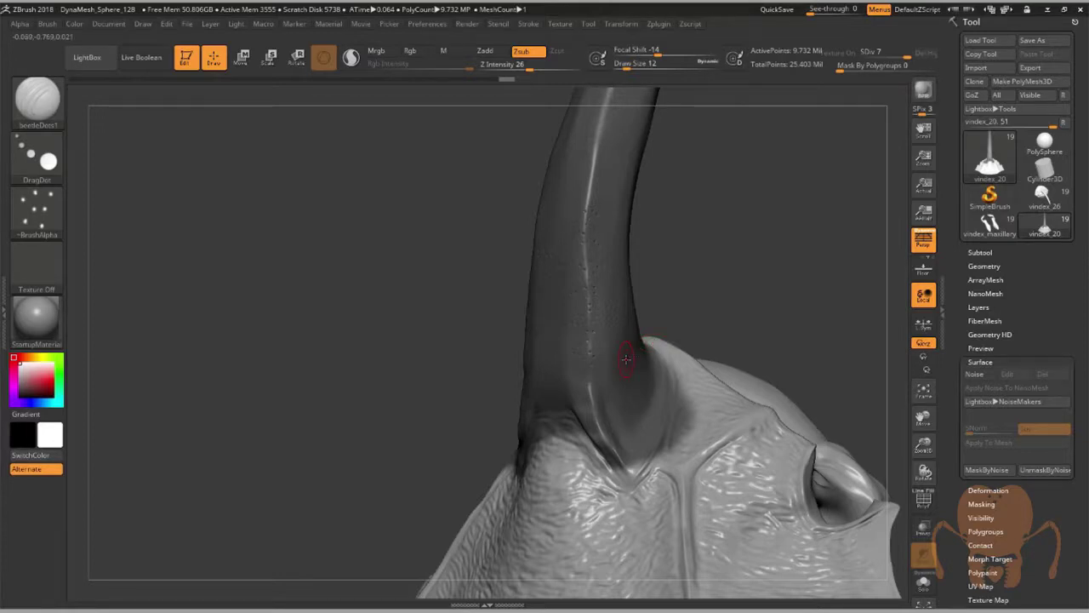
pyautogui.keyDown('ctrl'); pyautogui.click(38, 98); pyautogui.keyUp('ctrl')
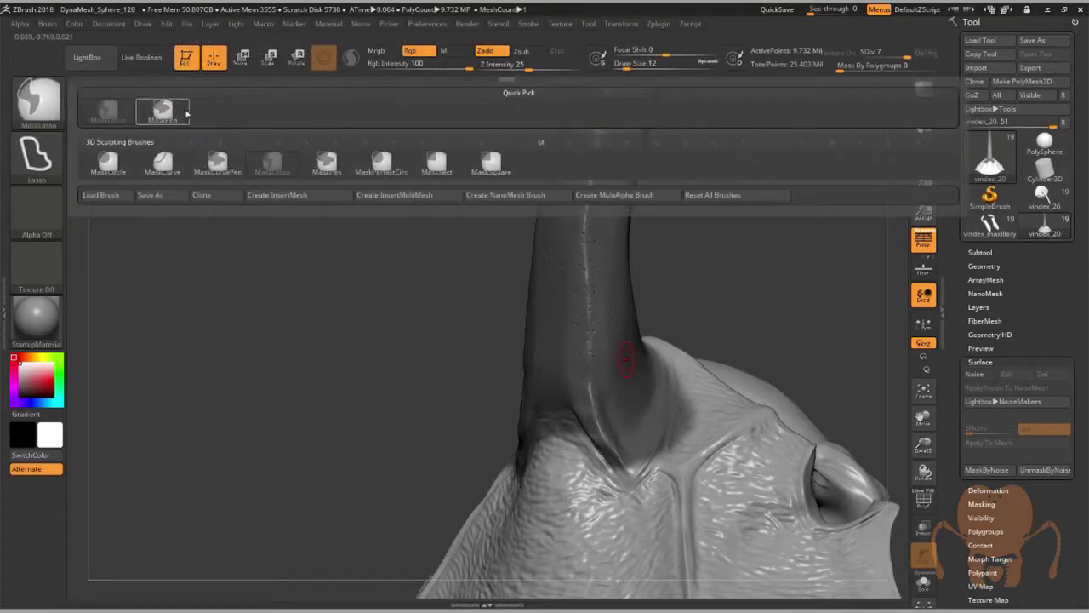
pyautogui.click(175, 119)
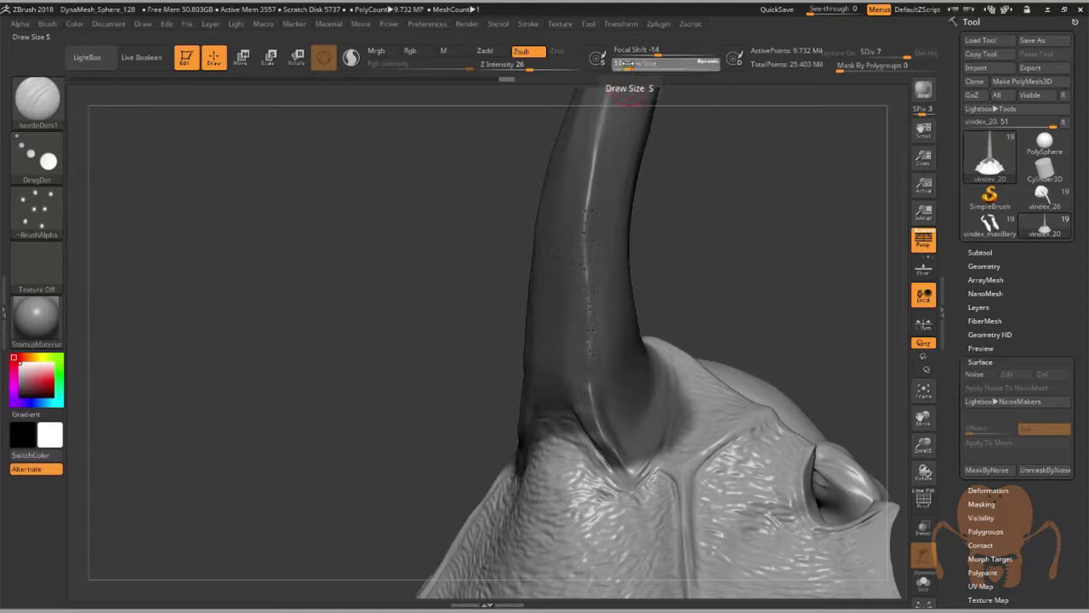
pyautogui.press('ctrl')
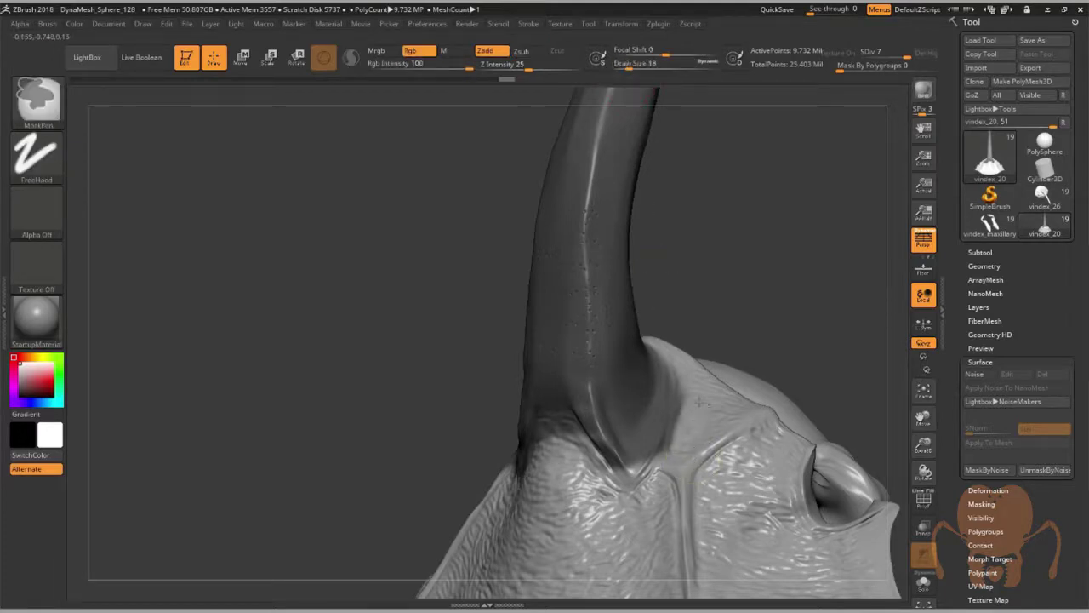
pyautogui.moveTo(733, 326); pyautogui.dragTo(720, 360)
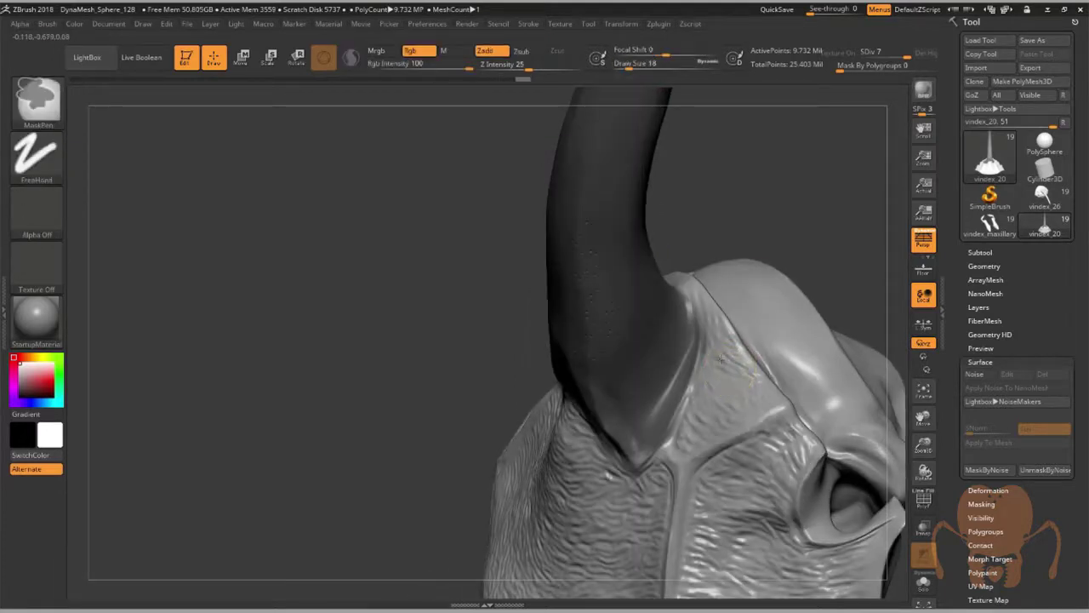
pyautogui.moveTo(733, 264)
pyautogui.mouseDown()
pyautogui.moveTo(807, 227)
pyautogui.moveTo(618, 382)
pyautogui.mouseUp()
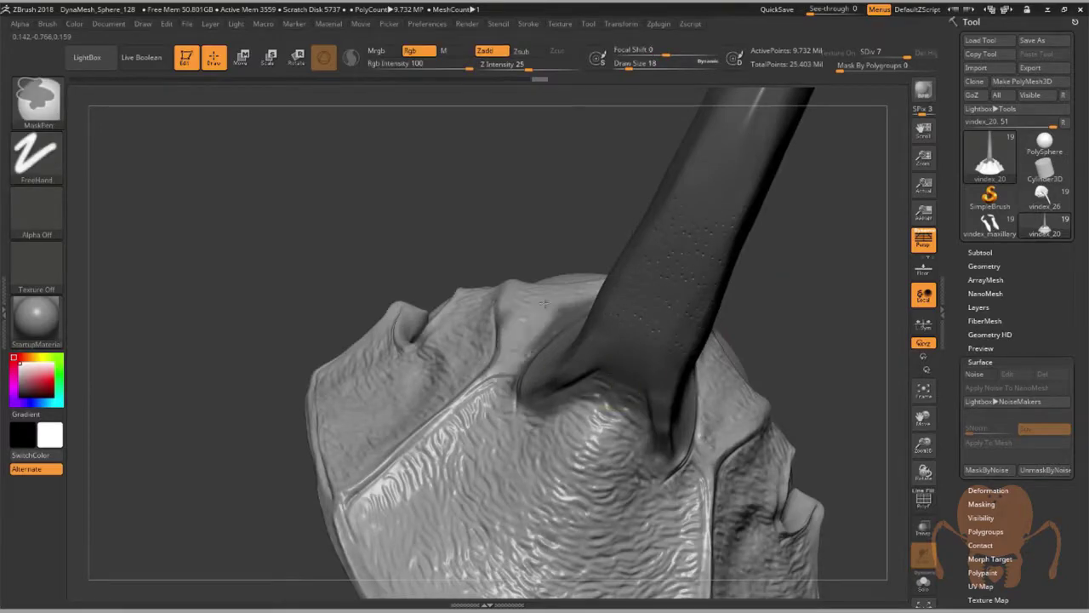
pyautogui.moveTo(470, 237); pyautogui.dragTo(558, 271)
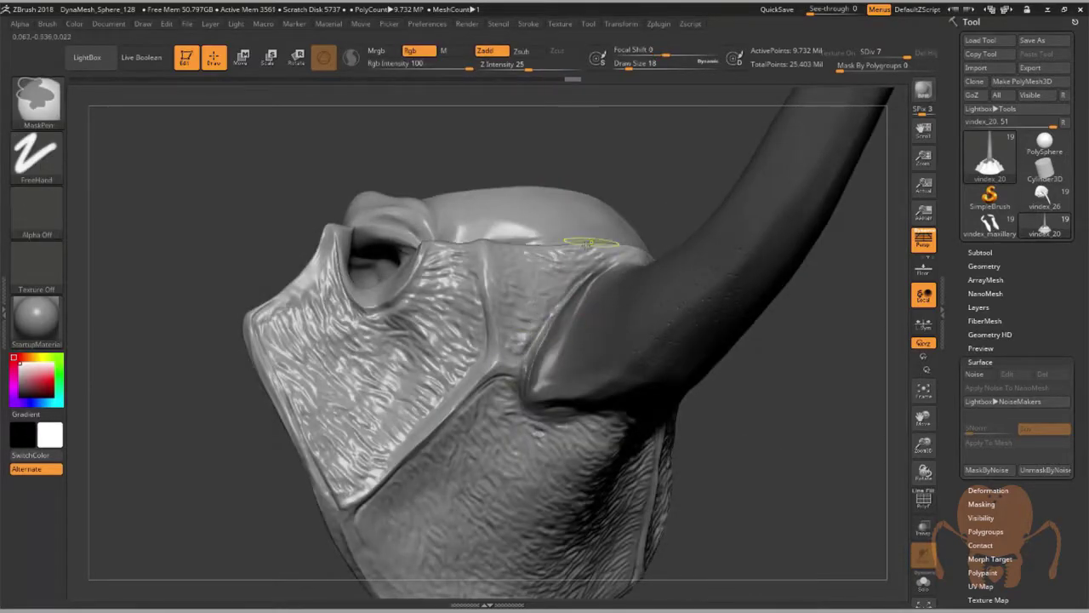
# Invert the mask to protect the head and leave the horn free, and touch up the mask along the horn's front base.
pyautogui.moveTo(729, 464)
pyautogui.mouseDown()
pyautogui.moveTo(844, 415)
pyautogui.moveTo(814, 359)
pyautogui.mouseUp()
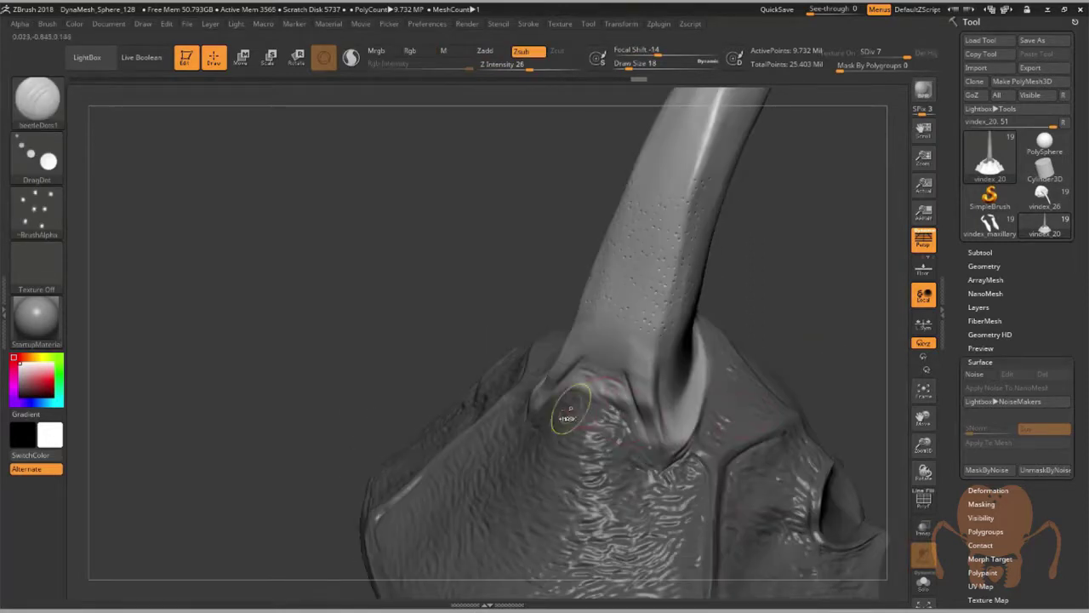
pyautogui.keyDown('ctrl'); pyautogui.moveTo(587, 392); pyautogui.dragTo(648, 436); pyautogui.keyUp('ctrl')
pyautogui.moveTo(799, 375); pyautogui.dragTo(758, 362)
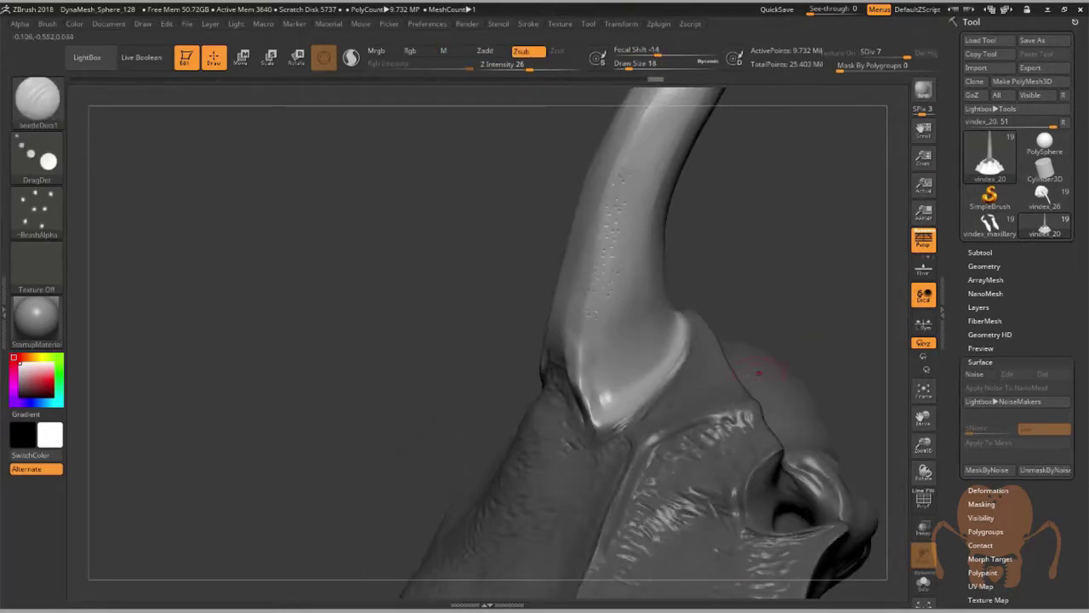
pyautogui.moveTo(845, 327)
pyautogui.mouseDown()
pyautogui.moveTo(809, 333)
pyautogui.moveTo(758, 425)
pyautogui.mouseUp()
pyautogui.moveTo(487, 476); pyautogui.dragTo(502, 430)
pyautogui.moveTo(758, 426)
pyautogui.mouseDown()
pyautogui.moveTo(797, 457)
pyautogui.moveTo(717, 358)
pyautogui.mouseUp()
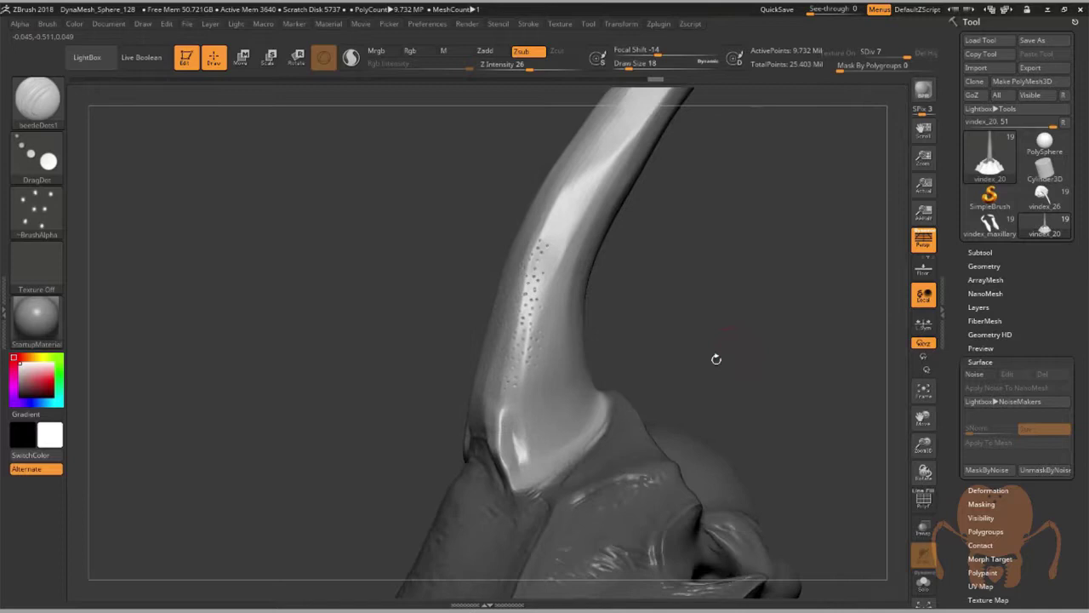
pyautogui.keyDown('ctrl'); pyautogui.moveTo(769, 440); pyautogui.dragTo(793, 455); pyautogui.keyUp('ctrl')
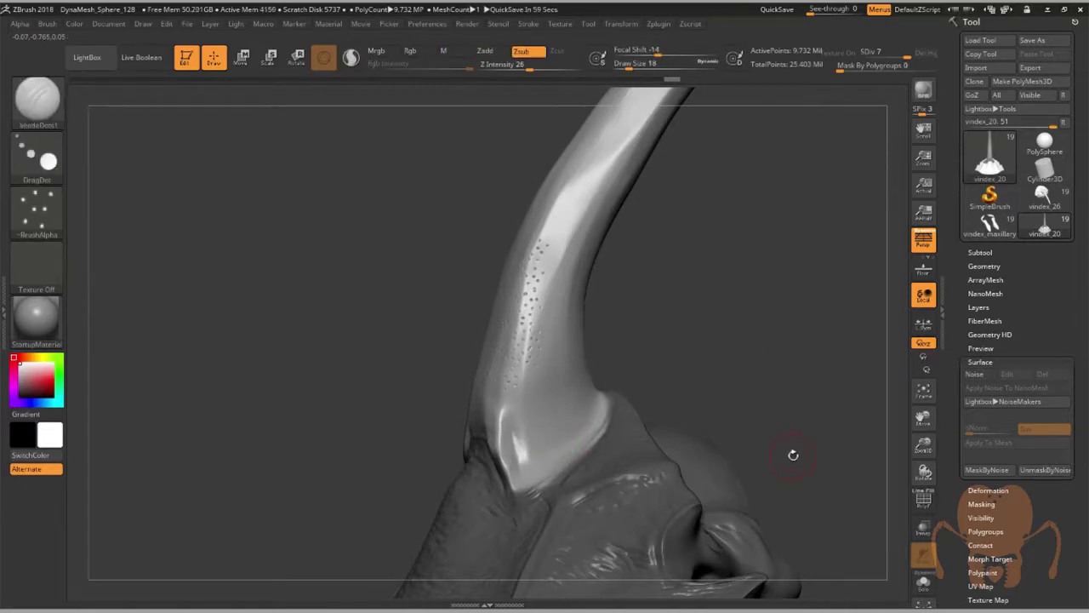
# Open the NoiseMaker for the tool's surface noise and place its window beside the horn.
pyautogui.click(987, 360)
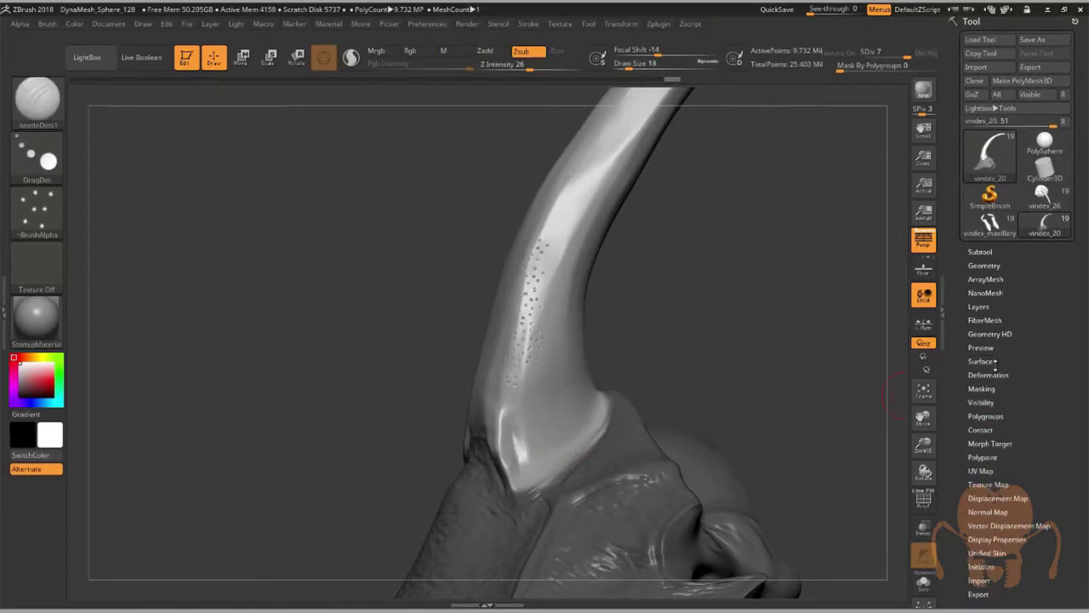
pyautogui.click(980, 361)
pyautogui.moveTo(950, 356); pyautogui.dragTo(947, 400)
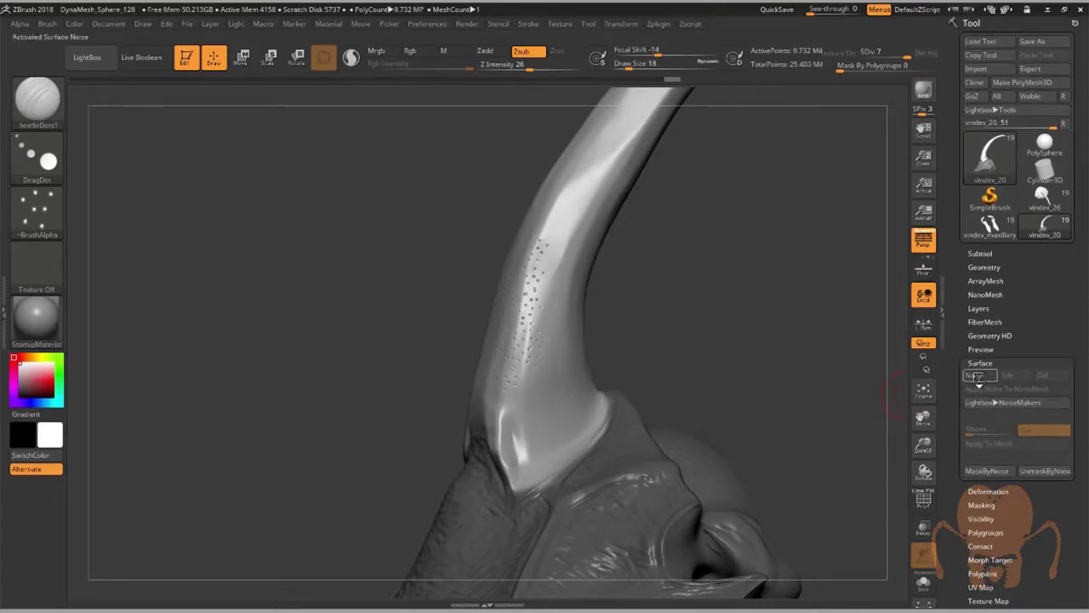
pyautogui.click(974, 375)
pyautogui.moveTo(844, 239); pyautogui.dragTo(701, 154)
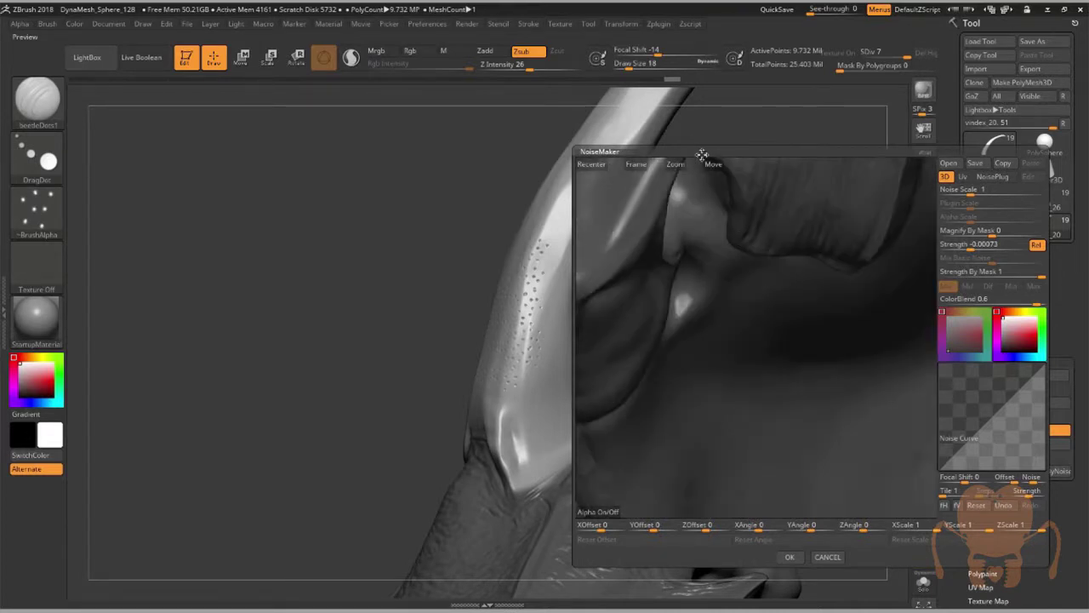
# Close in on the horn's base in the NoiseMaker preview and raise the middle of the noise curve.
pyautogui.click(636, 162)
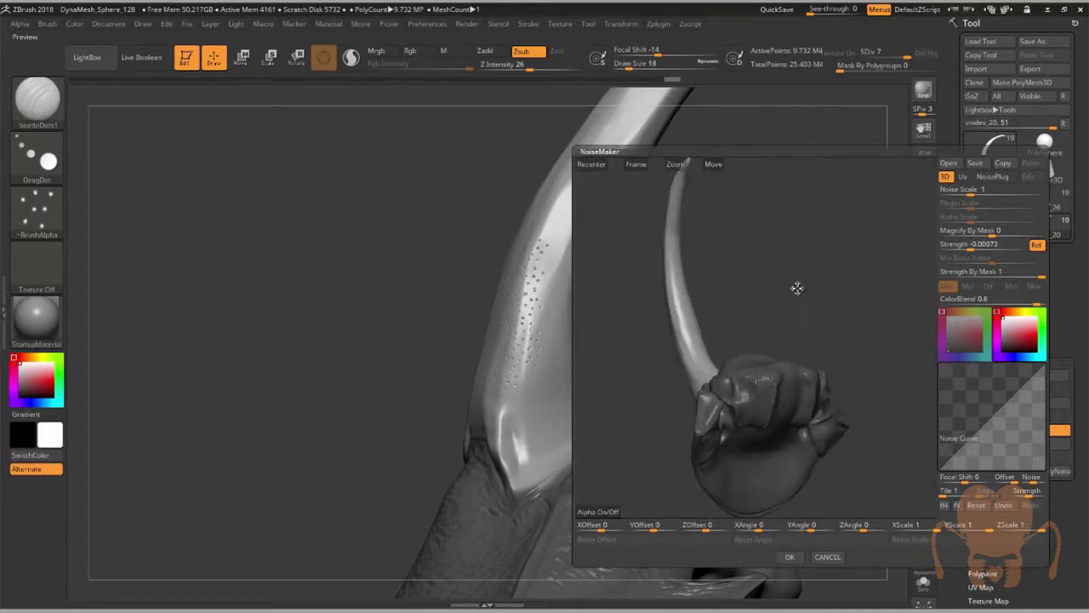
pyautogui.moveTo(797, 288); pyautogui.dragTo(955, 327)
pyautogui.moveTo(677, 178); pyautogui.dragTo(708, 291)
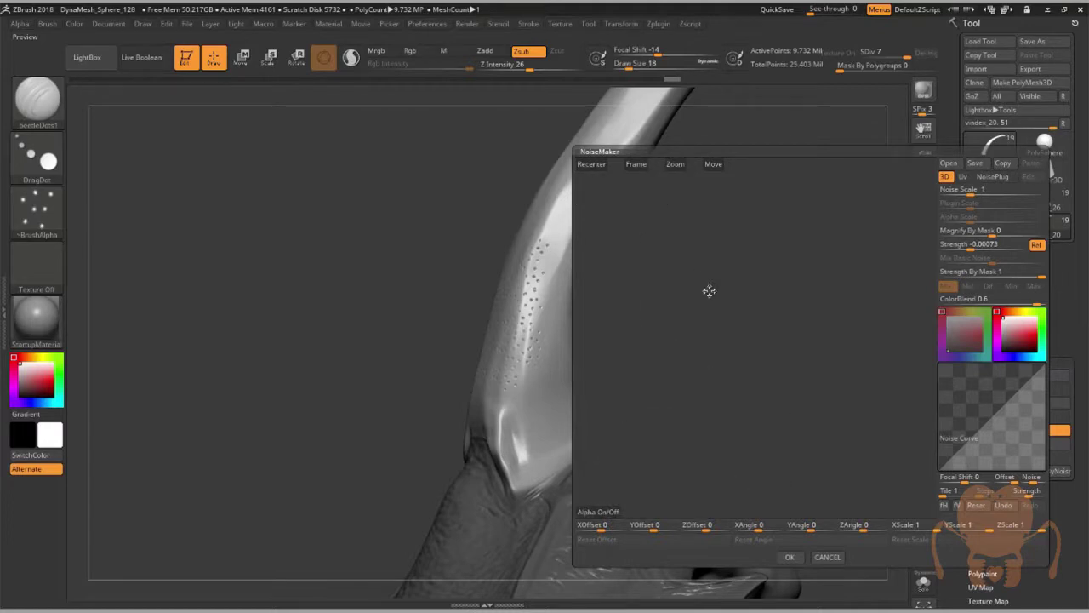
pyautogui.moveTo(804, 299); pyautogui.dragTo(724, 389)
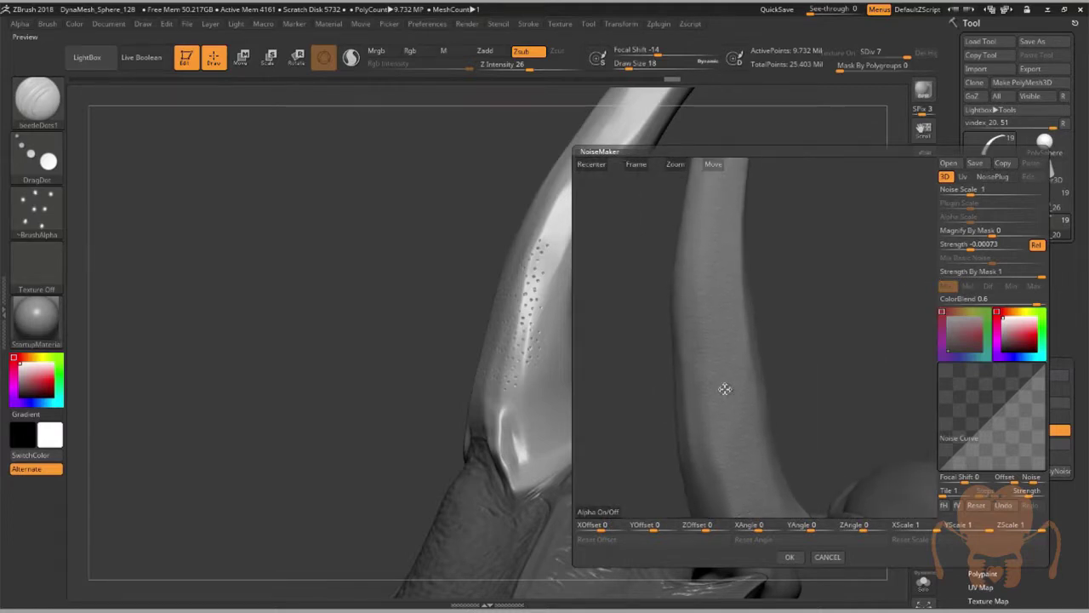
pyautogui.moveTo(829, 354); pyautogui.dragTo(831, 343)
pyautogui.moveTo(702, 288); pyautogui.dragTo(698, 291)
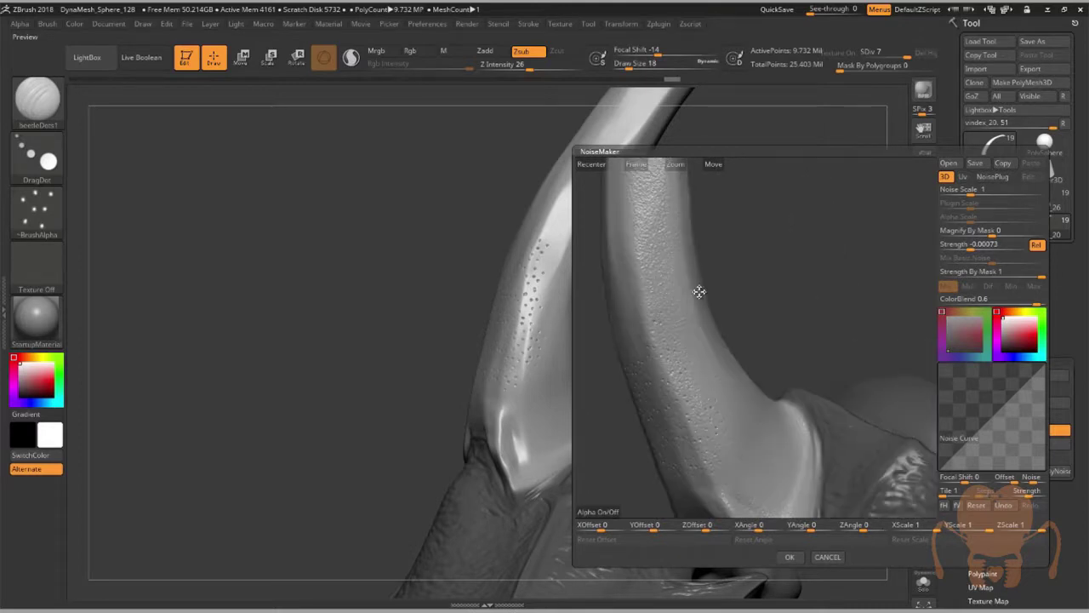
pyautogui.moveTo(984, 432); pyautogui.dragTo(1017, 391)
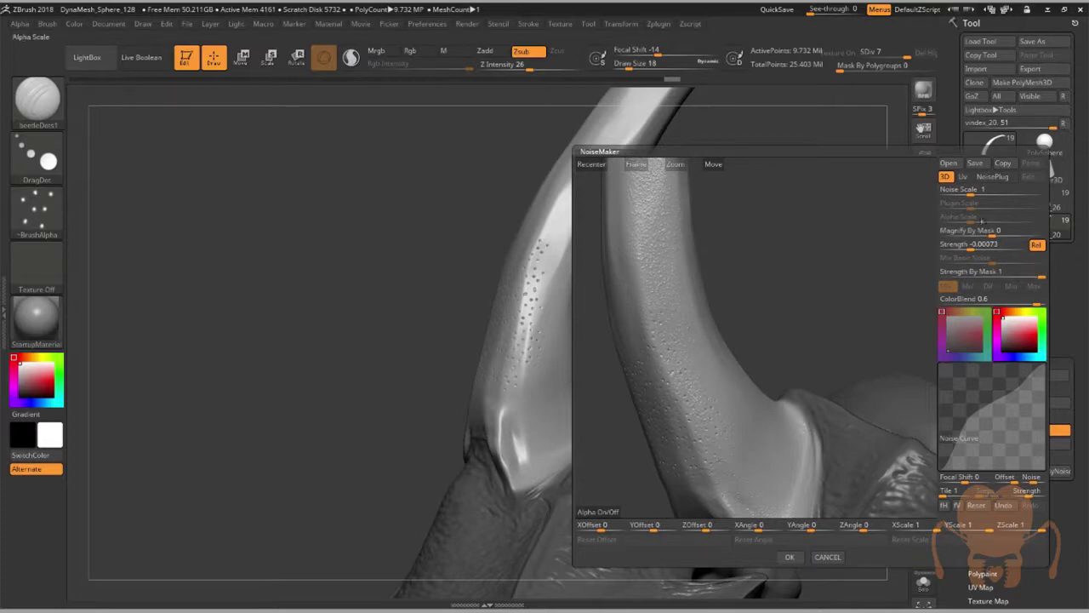
# Set the Noise Scale to 0.5294 and accept the NoiseMaker settings.
pyautogui.moveTo(970, 193); pyautogui.dragTo(967, 192)
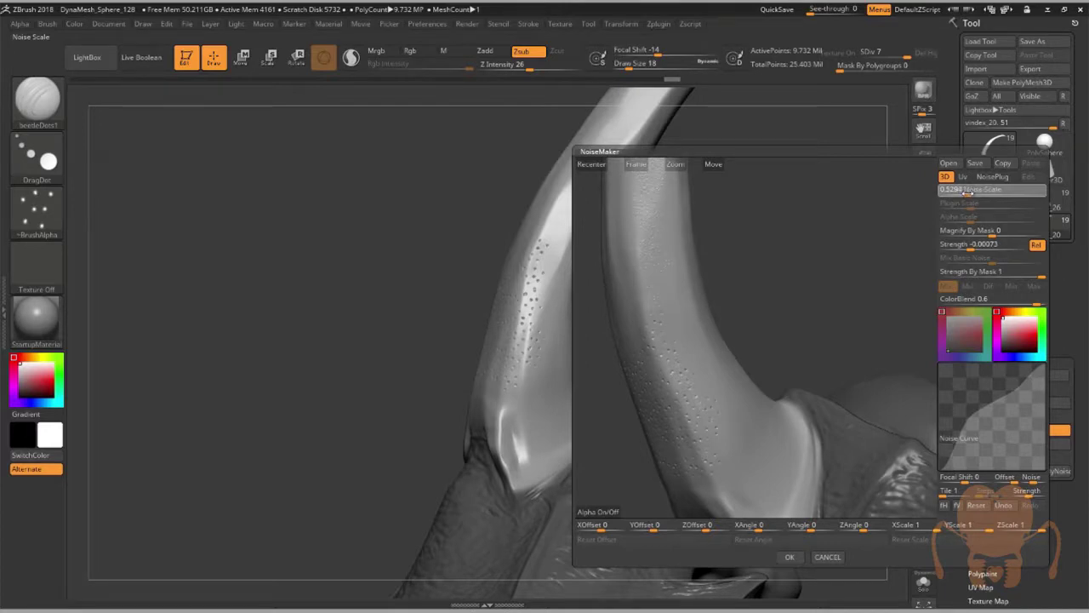
pyautogui.click(967, 192)
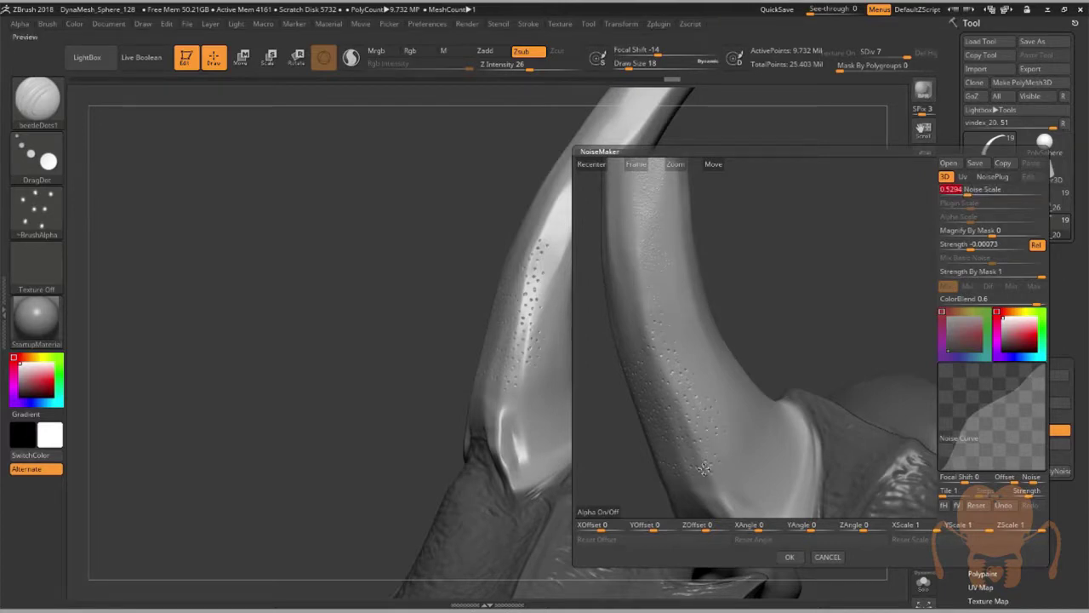
pyautogui.click(787, 555)
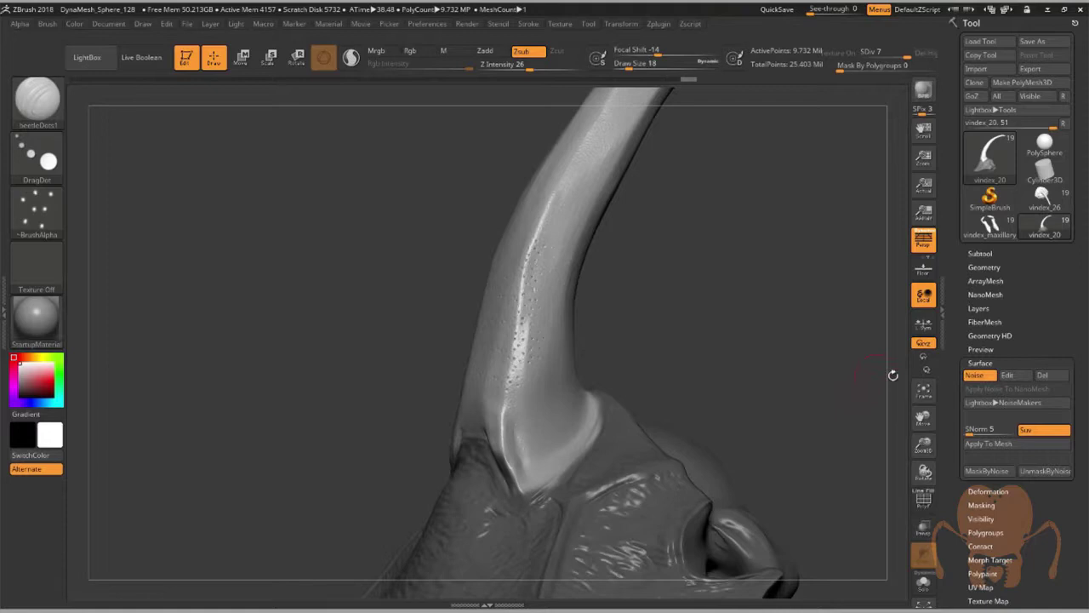
# Apply the surface noise to the horn's mesh and clear the mask from the model.
pyautogui.moveTo(923, 444); pyautogui.dragTo(882, 382)
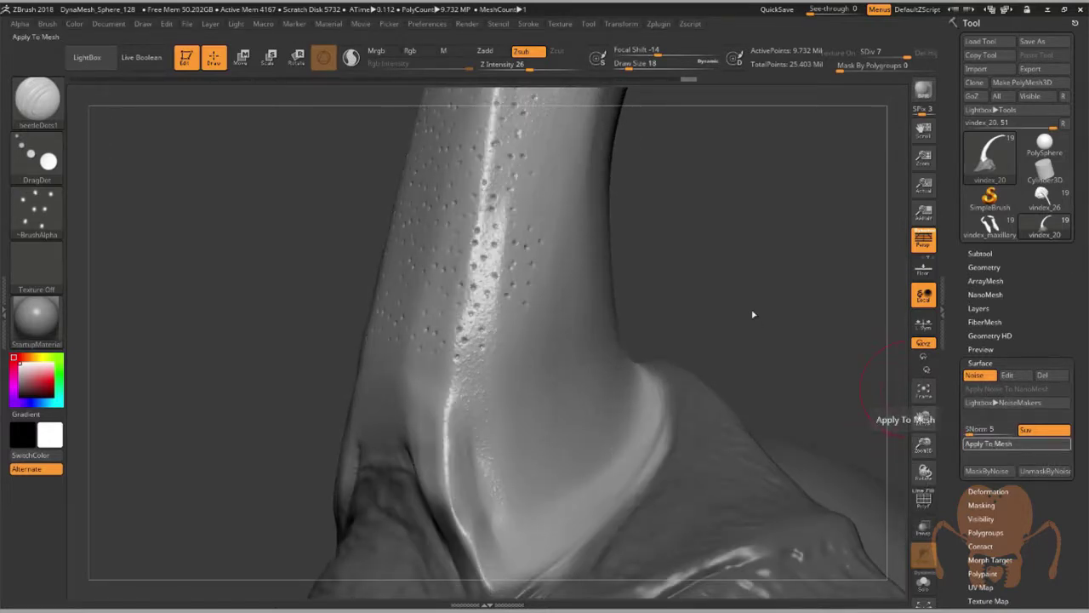
pyautogui.moveTo(759, 298); pyautogui.dragTo(767, 325)
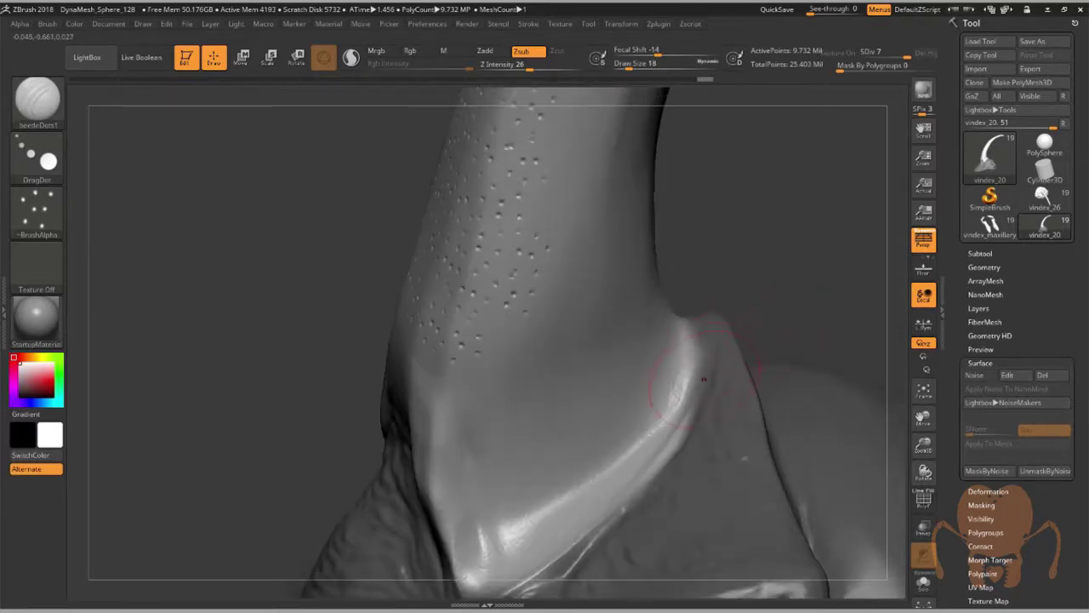
pyautogui.click(990, 376)
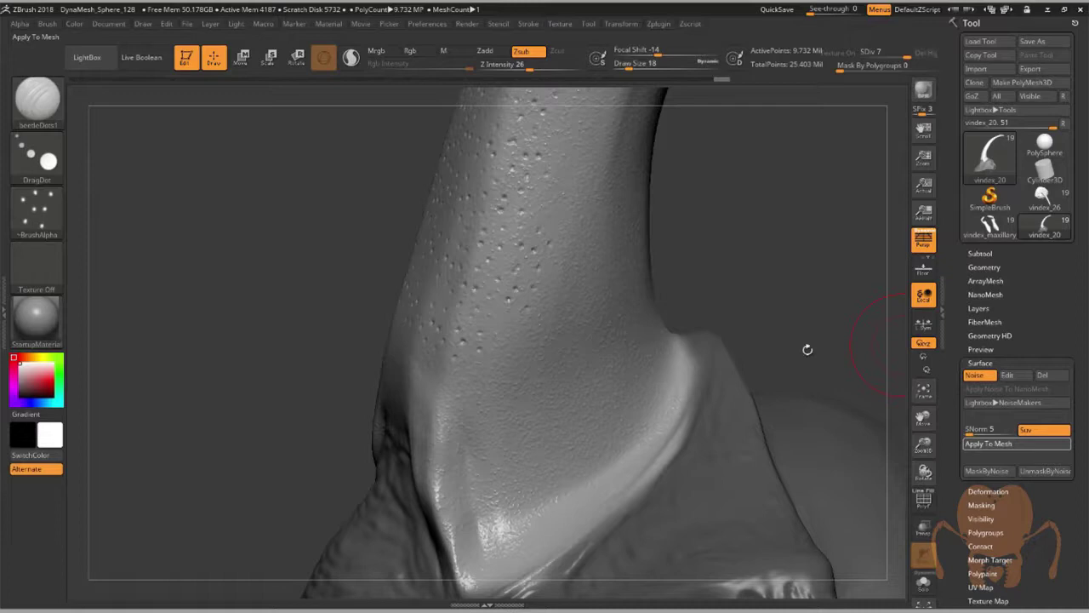
pyautogui.press('ctrl')
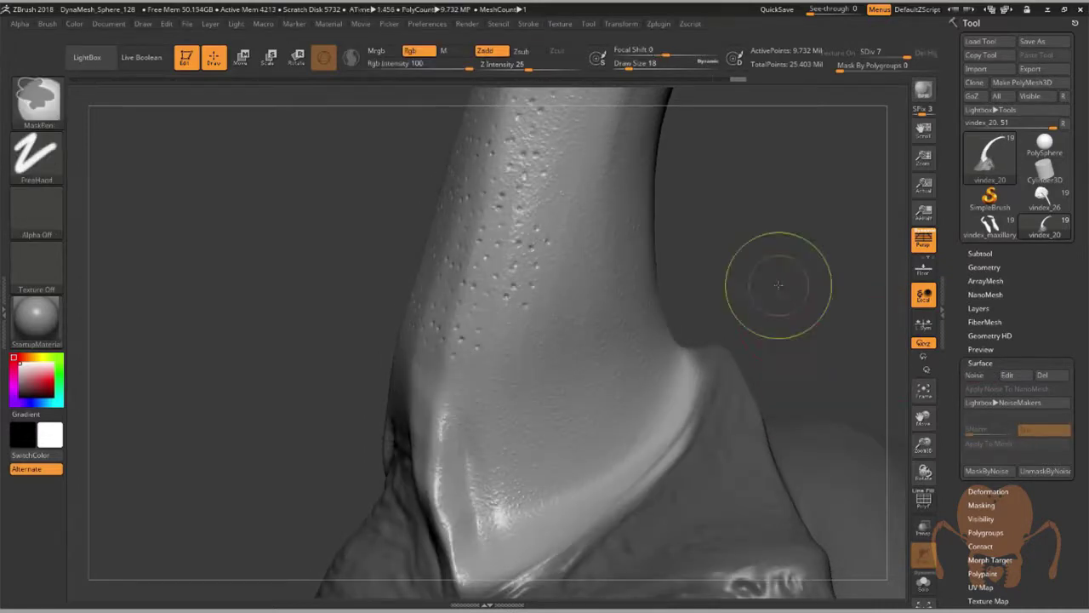
pyautogui.keyDown('ctrl'); pyautogui.click(778, 285); pyautogui.keyUp('ctrl')
pyautogui.moveTo(878, 398); pyautogui.dragTo(693, 260)
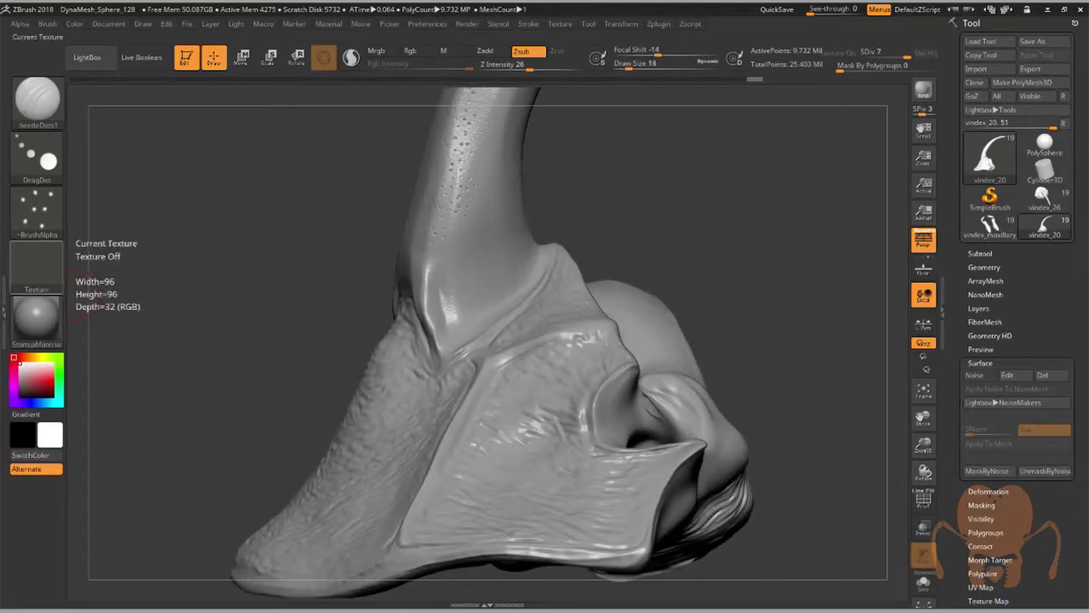
# Examine the wavy texture on the head's front plates and compare it with the beetle reference photos IMG_7169.tiff and IMG_7170.tiff.
pyautogui.moveTo(799, 358); pyautogui.dragTo(877, 287)
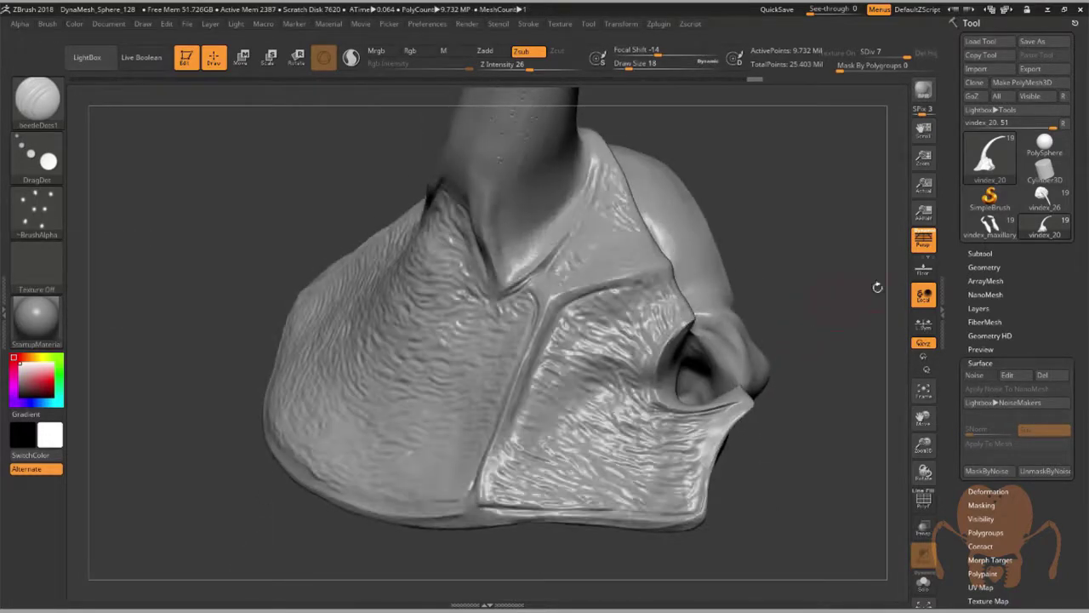
pyautogui.moveTo(923, 445); pyautogui.dragTo(885, 469)
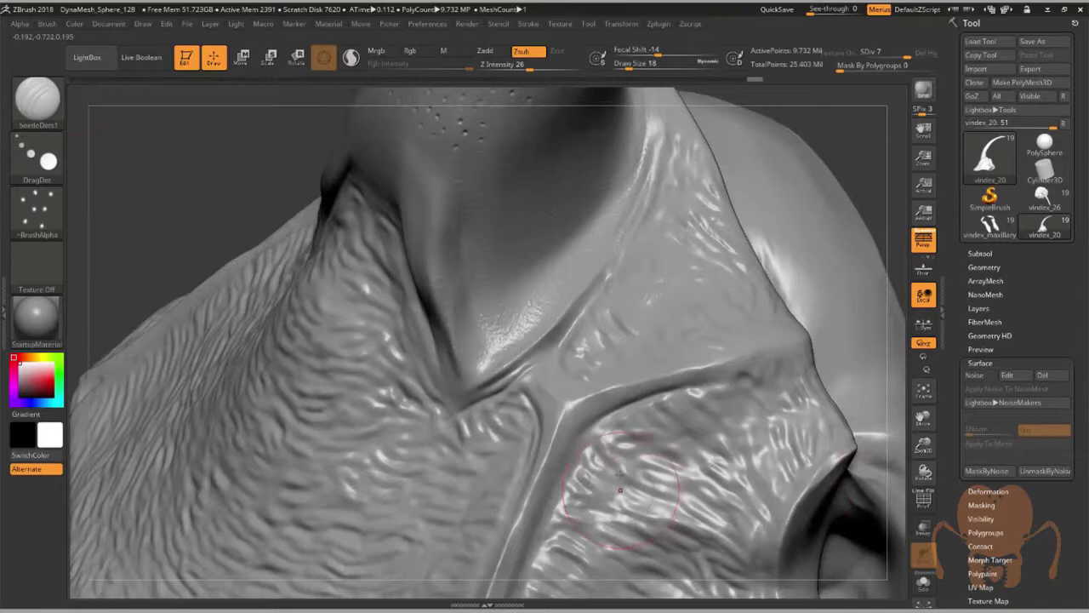
pyautogui.moveTo(620, 490)
pyautogui.mouseDown(button='right')
pyautogui.moveTo(634, 340)
pyautogui.moveTo(680, 340)
pyautogui.moveTo(516, 396)
pyautogui.moveTo(481, 325)
pyautogui.mouseUp(button='right')
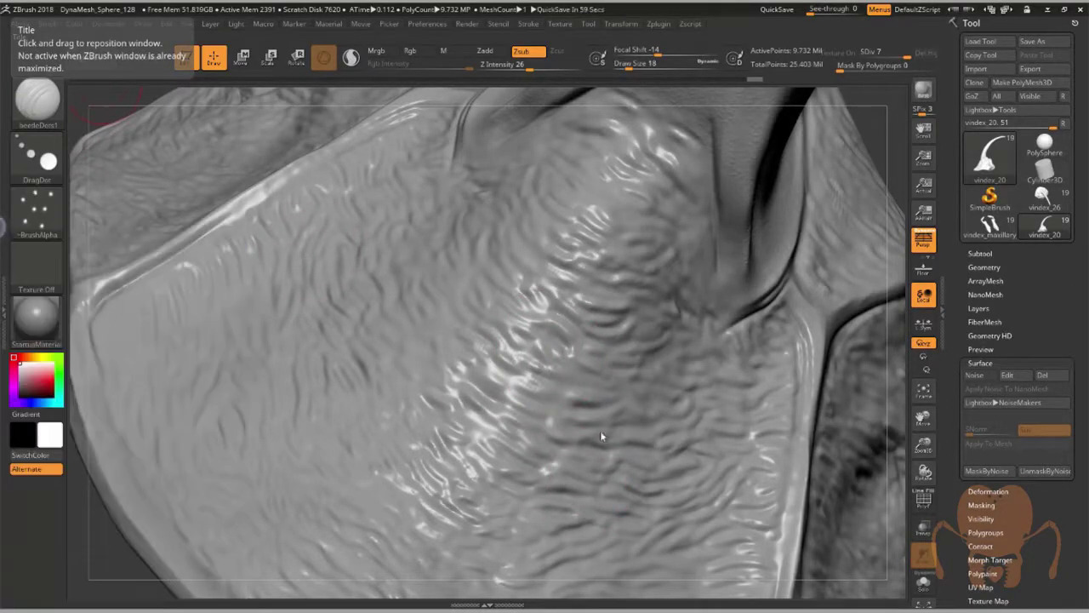
pyautogui.moveTo(309, 253); pyautogui.dragTo(1088, 289)
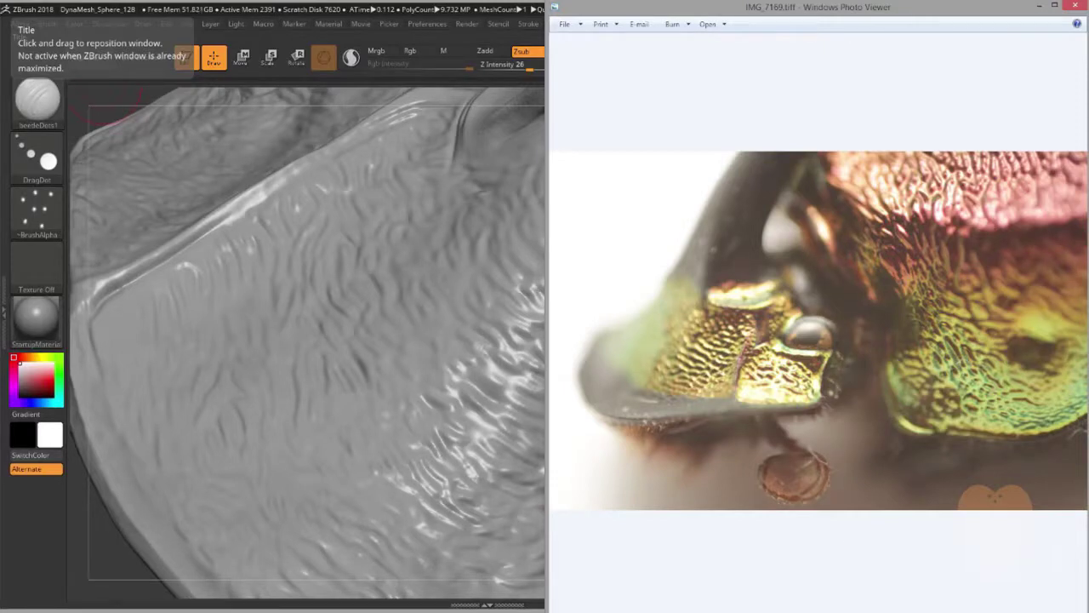
pyautogui.press('Right')
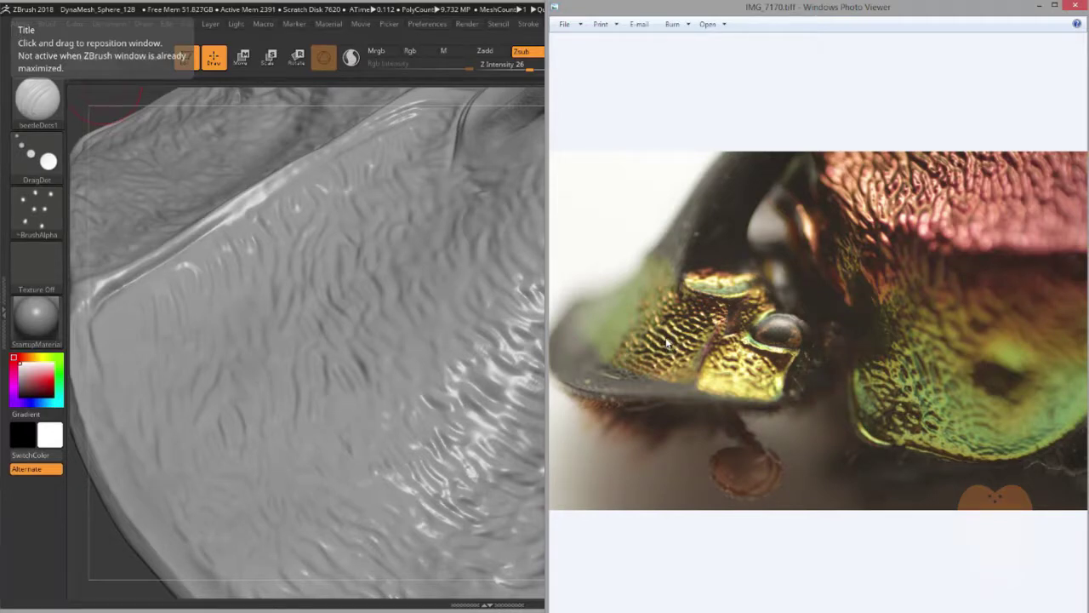
pyautogui.scroll(3, 671, 321)
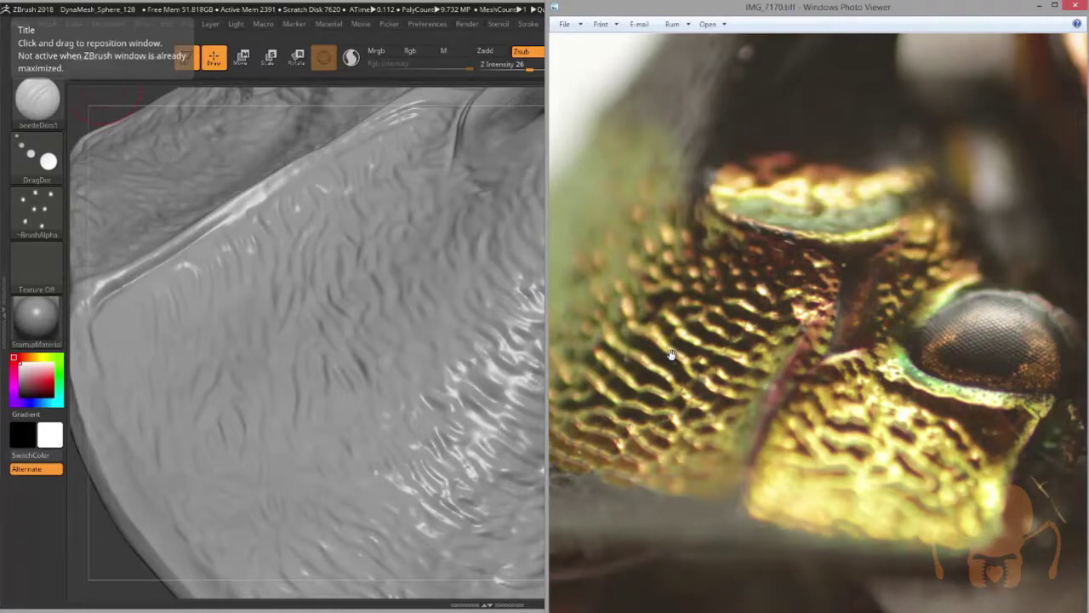
pyautogui.click(1039, 6)
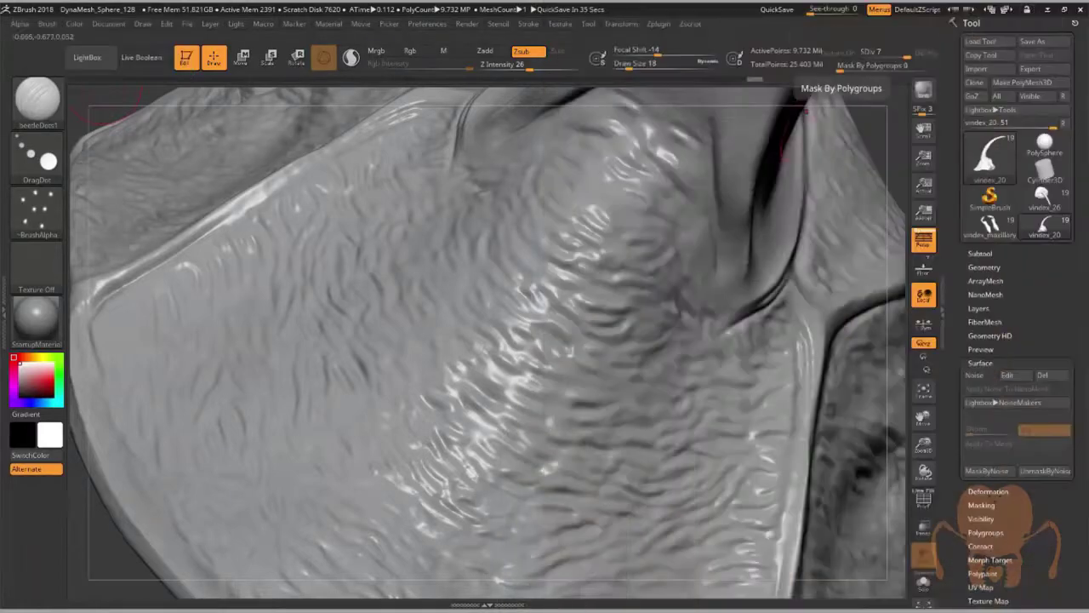
# Choose the Inflat brush with Z Intensity 7, Focal Shift -33 and Draw Size 4.
pyautogui.click(43, 117)
pyautogui.press('i')
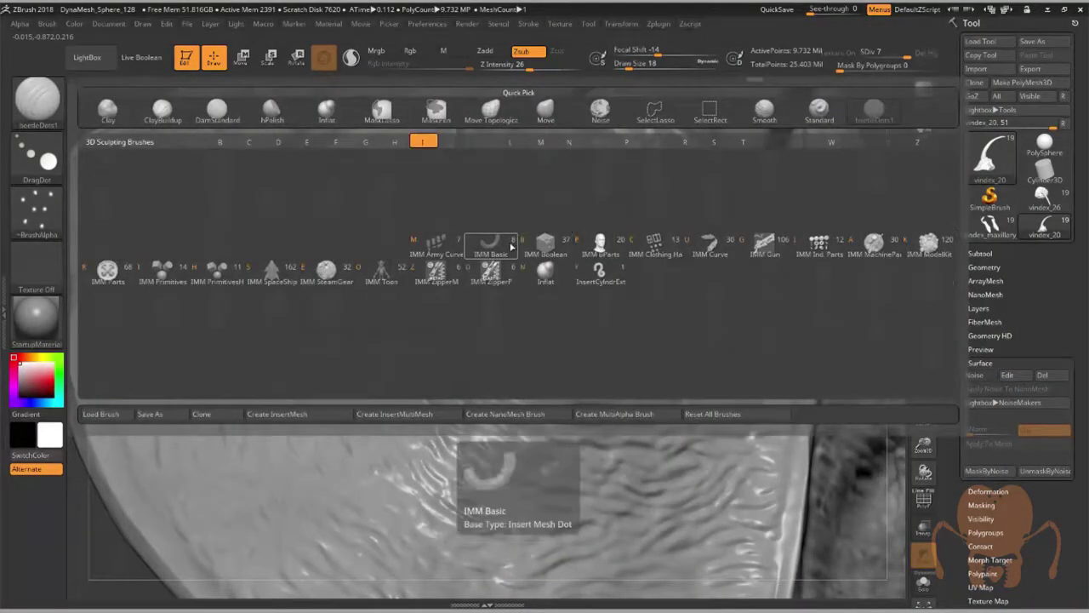
pyautogui.click(545, 270)
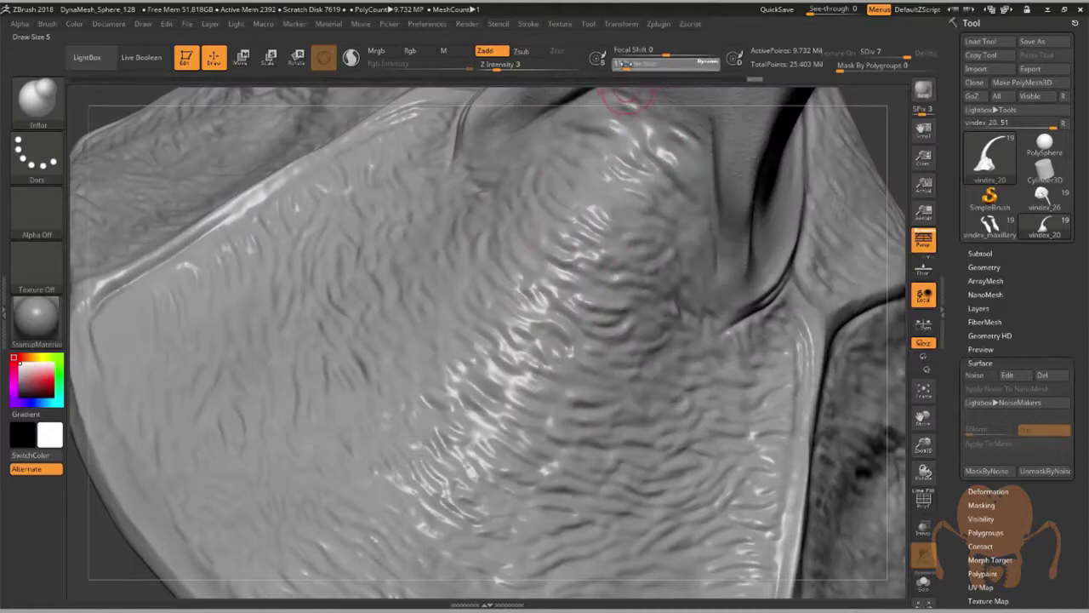
pyautogui.click(624, 63)
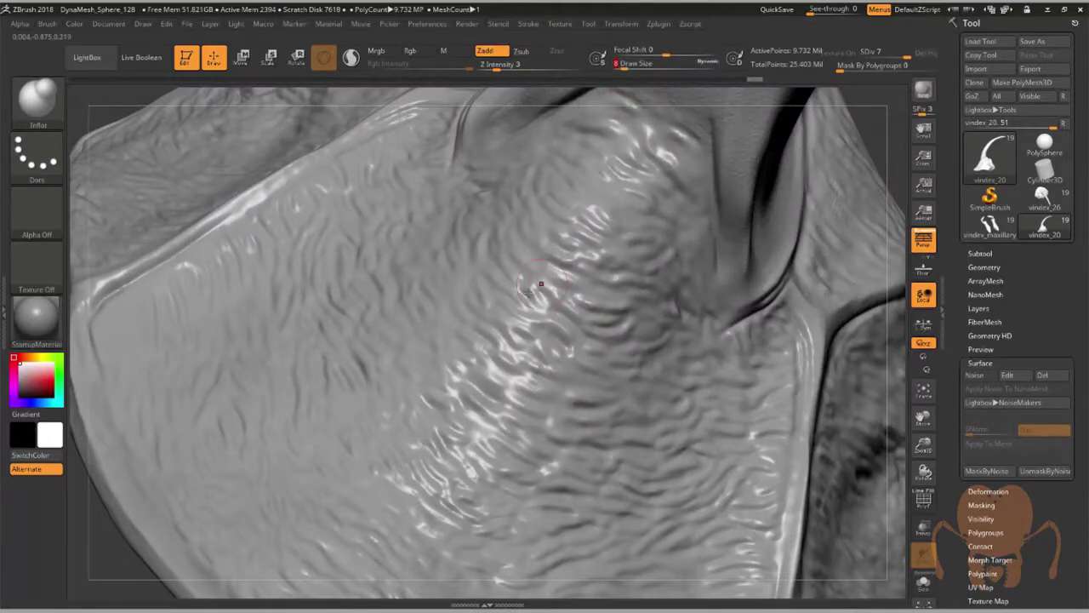
pyautogui.keyDown('alt'); pyautogui.moveTo(565, 394); pyautogui.dragTo(523, 308, button='right'); pyautogui.keyUp('alt')
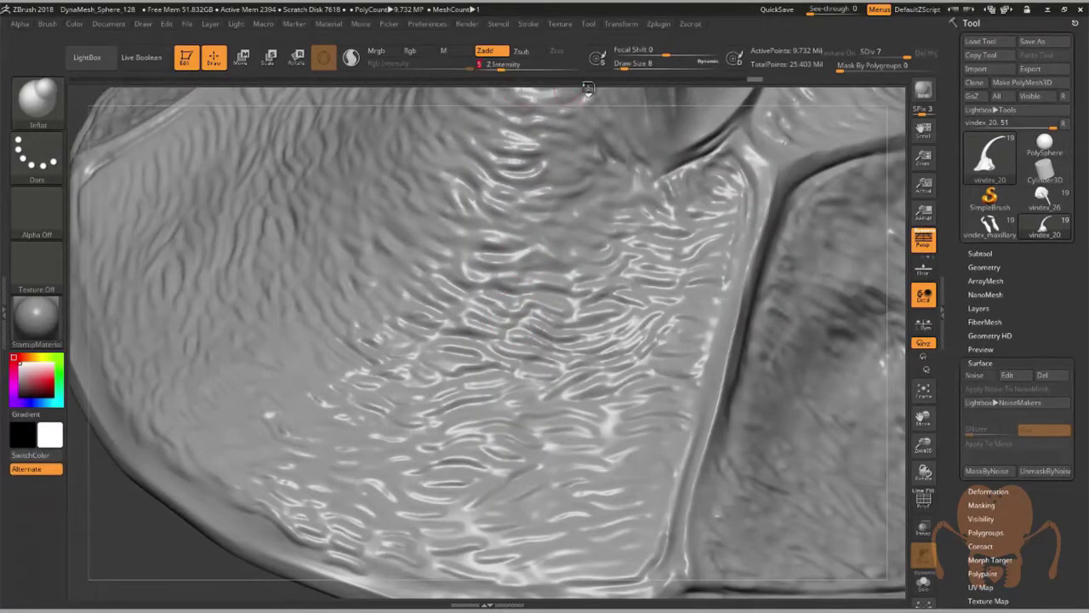
pyautogui.moveTo(662, 52); pyautogui.dragTo(623, 52)
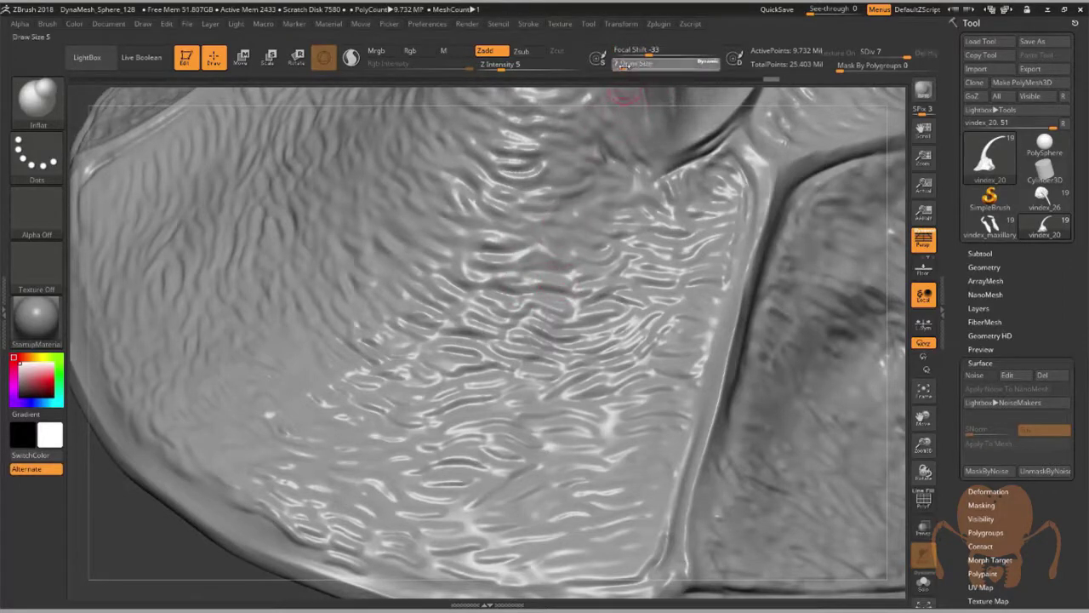
pyautogui.moveTo(619, 63); pyautogui.dragTo(616, 63)
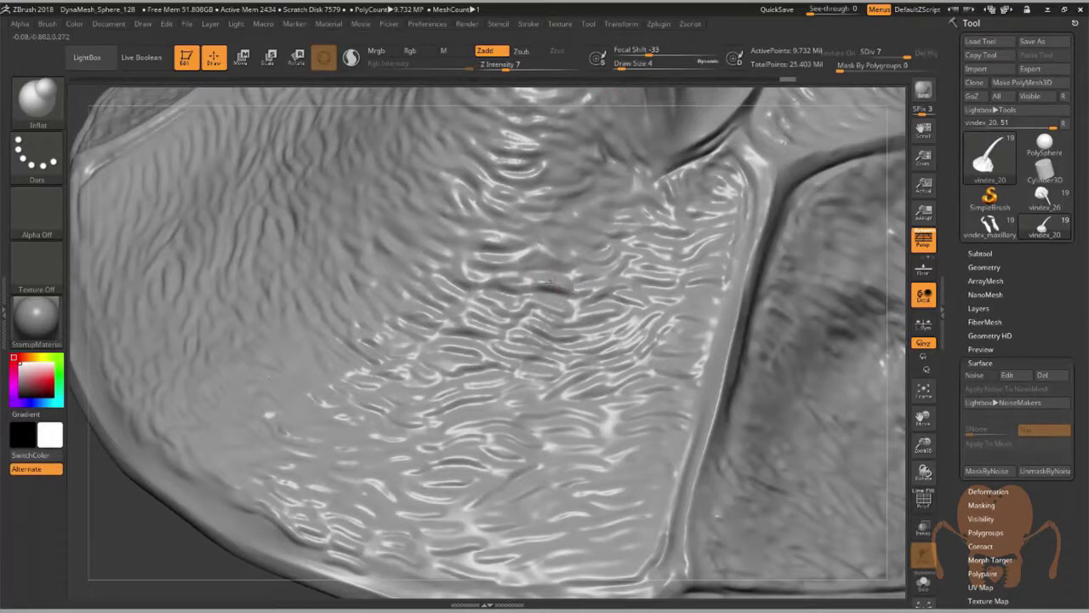
# Inflate individual wavy ridges on the large front plate of the head, in front of the horn's base.
pyautogui.moveTo(550, 285); pyautogui.dragTo(572, 294)
pyautogui.moveTo(565, 294); pyautogui.dragTo(544, 304, button='right')
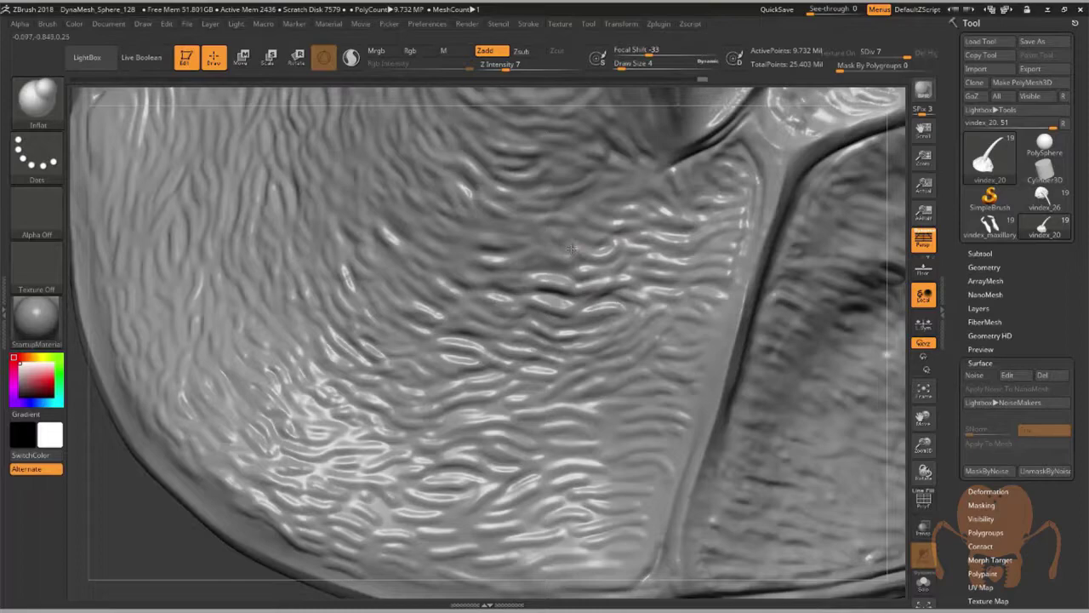
pyautogui.moveTo(597, 245)
pyautogui.mouseDown(button='right')
pyautogui.moveTo(561, 281)
pyautogui.moveTo(475, 274)
pyautogui.moveTo(476, 296)
pyautogui.mouseUp(button='right')
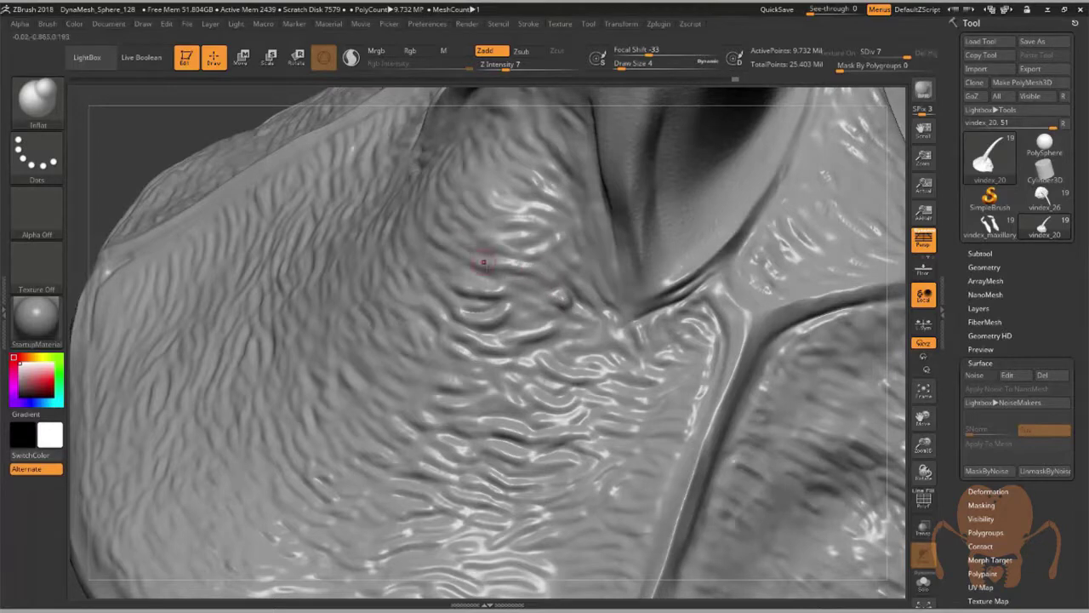
pyautogui.moveTo(484, 262); pyautogui.dragTo(464, 332, button='right')
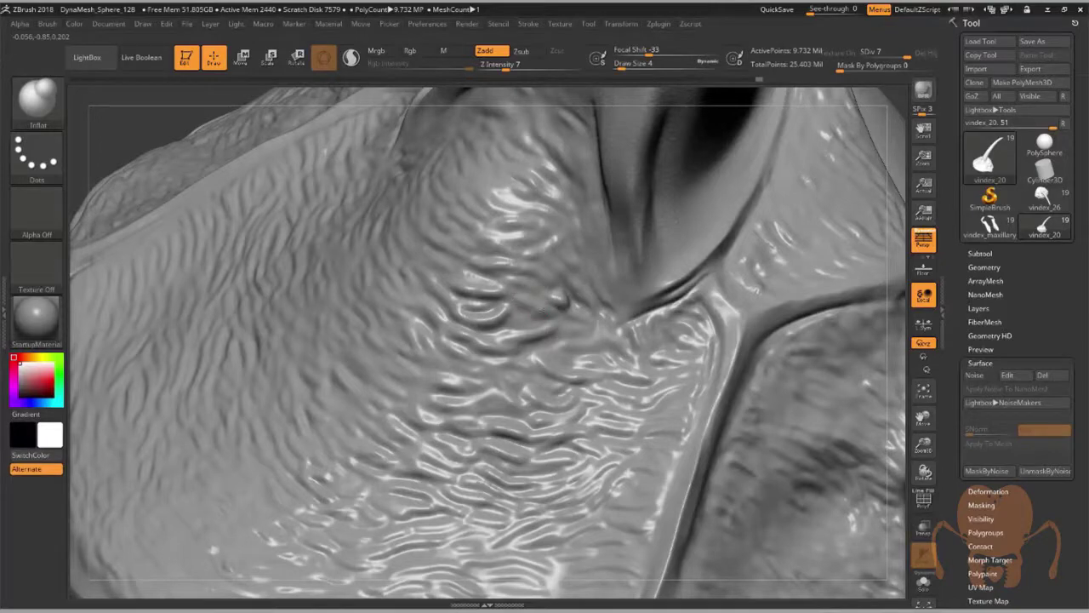
pyautogui.moveTo(596, 352); pyautogui.dragTo(570, 340, button='right')
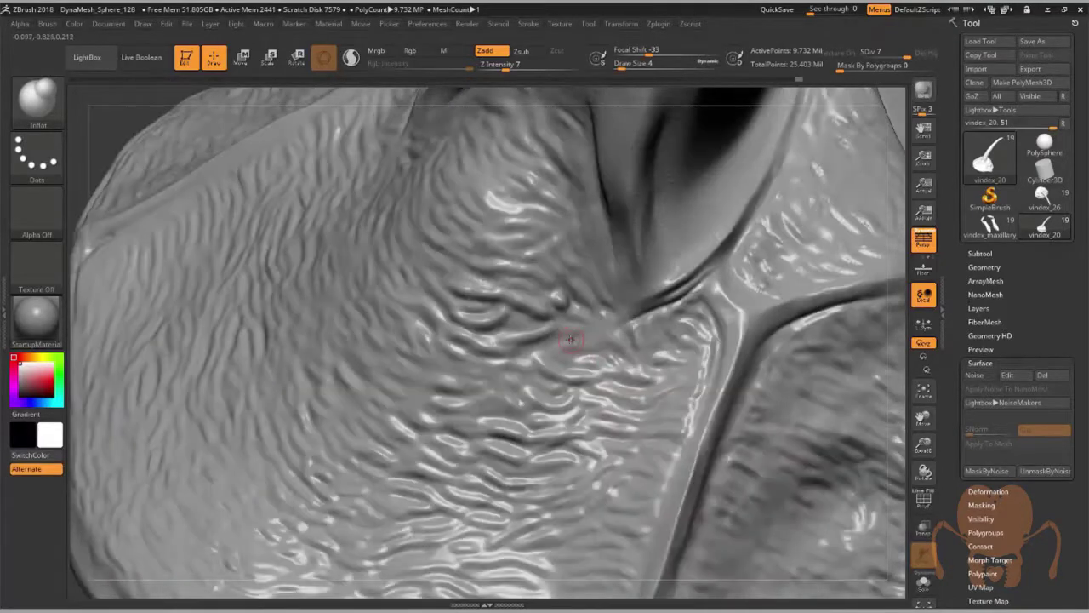
# Set the Z Intensity to 10, raise more ridges beside the point of the horn's base, and check the whole head.
pyautogui.click(509, 65)
pyautogui.write('10')
pyautogui.press('Return')
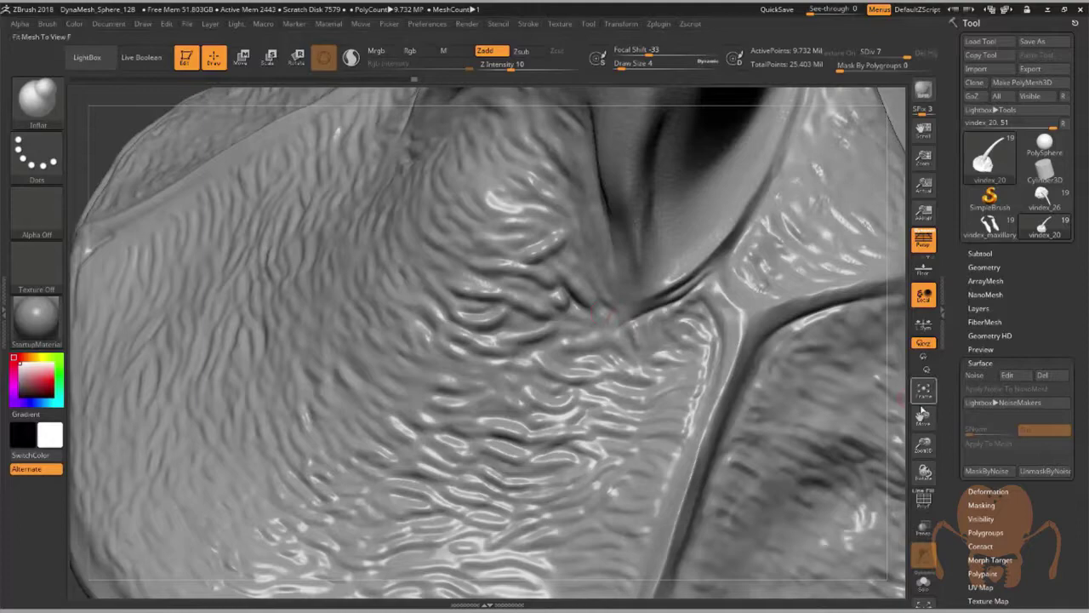
pyautogui.moveTo(923, 417)
pyautogui.mouseDown()
pyautogui.moveTo(875, 385)
pyautogui.moveTo(710, 366)
pyautogui.mouseUp()
pyautogui.moveTo(923, 445)
pyautogui.mouseDown()
pyautogui.moveTo(898, 418)
pyautogui.moveTo(966, 505)
pyautogui.mouseUp()
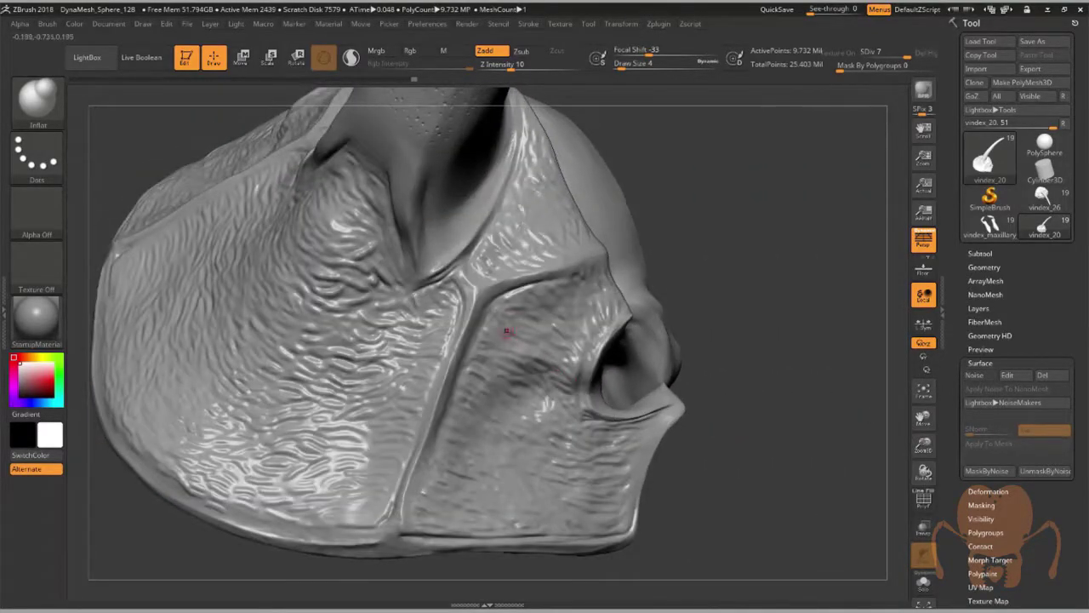
pyautogui.moveTo(516, 340)
pyautogui.mouseDown(button='right')
pyautogui.moveTo(522, 360)
pyautogui.moveTo(504, 322)
pyautogui.mouseUp(button='right')
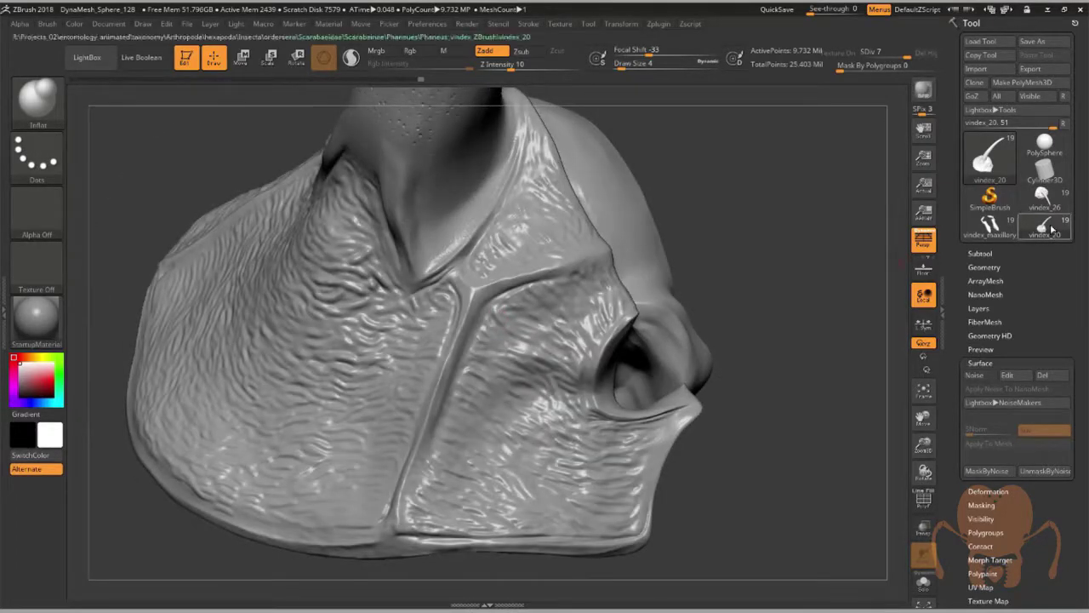
# Switch to the vindex_26 tool and inspect the ridges and pits around its horn's base and side plate.
pyautogui.moveTo(1046, 204)
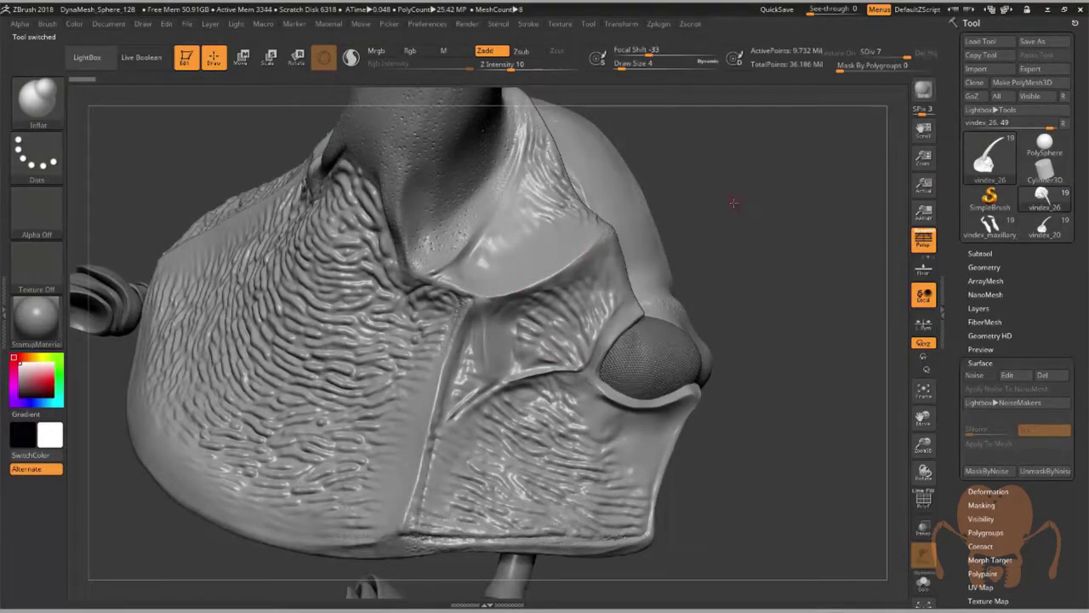
pyautogui.moveTo(735, 202); pyautogui.dragTo(730, 221)
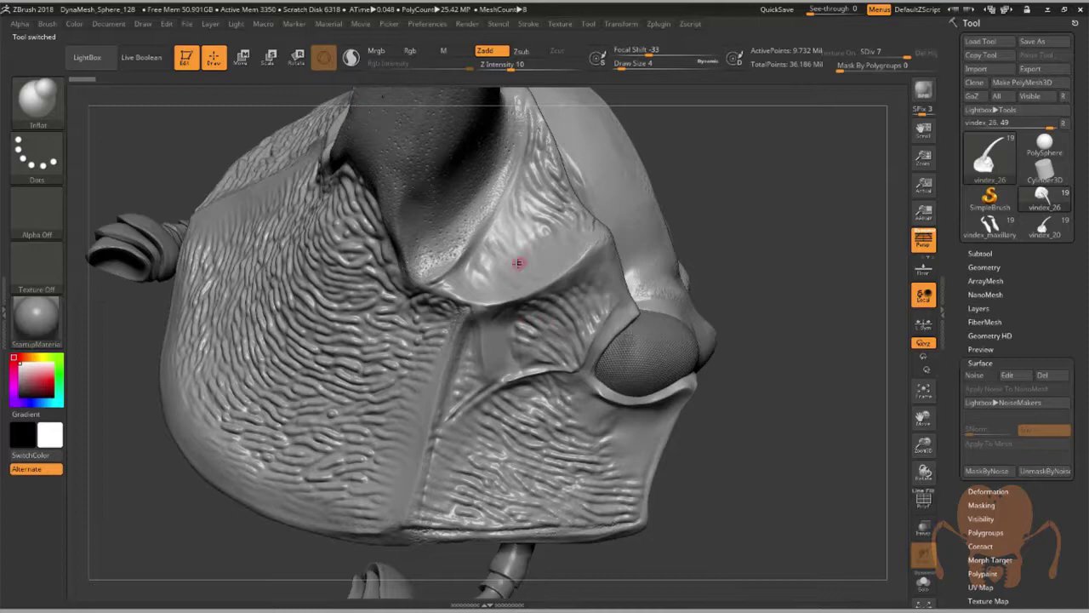
pyautogui.keyDown('alt'); pyautogui.moveTo(818, 180); pyautogui.dragTo(835, 272); pyautogui.keyUp('alt')
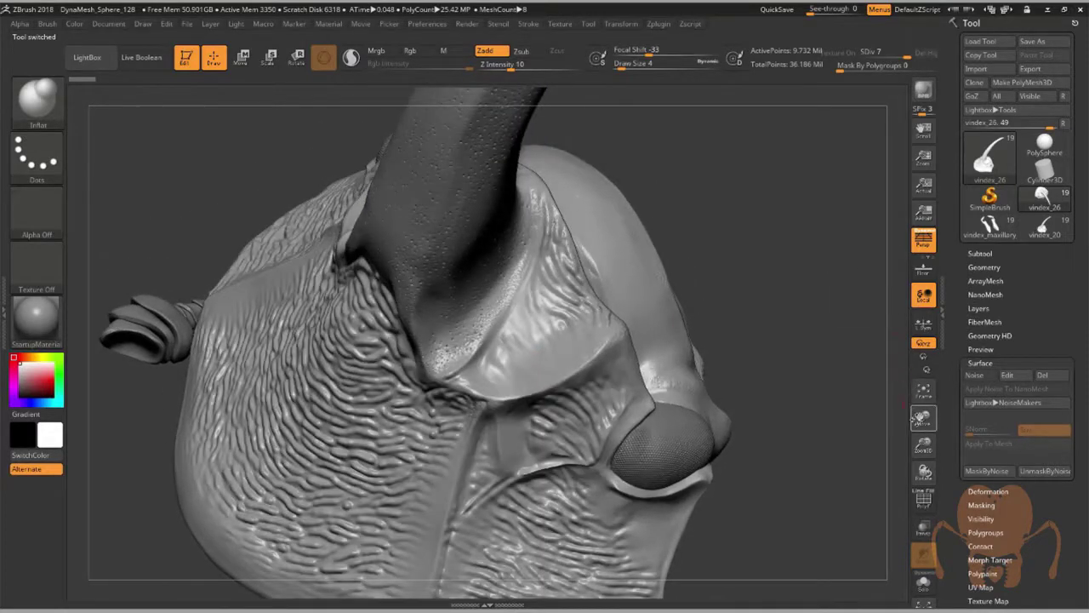
pyautogui.moveTo(923, 445); pyautogui.dragTo(923, 477)
pyautogui.keyDown('alt'); pyautogui.moveTo(561, 323); pyautogui.dragTo(558, 438, button='right'); pyautogui.keyUp('alt')
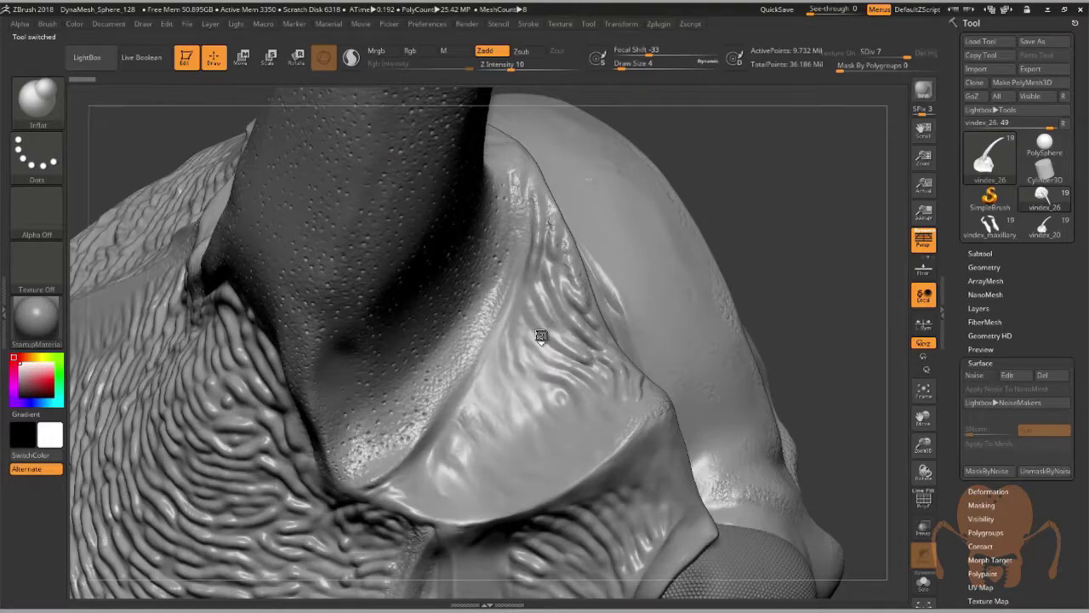
# Inflate curved ridges into the smooth part of the side plate between the horn's base and the eye.
pyautogui.moveTo(541, 344); pyautogui.dragTo(579, 366)
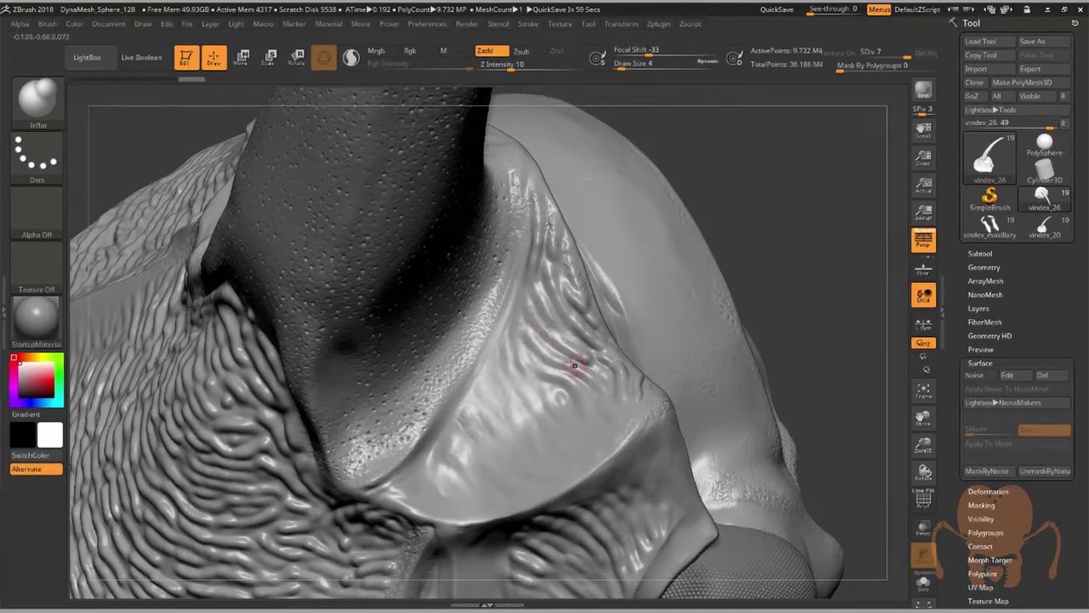
pyautogui.moveTo(514, 340)
pyautogui.mouseDown()
pyautogui.moveTo(593, 402)
pyautogui.moveTo(576, 397)
pyautogui.mouseUp()
pyautogui.moveTo(544, 375); pyautogui.dragTo(503, 344, button='right')
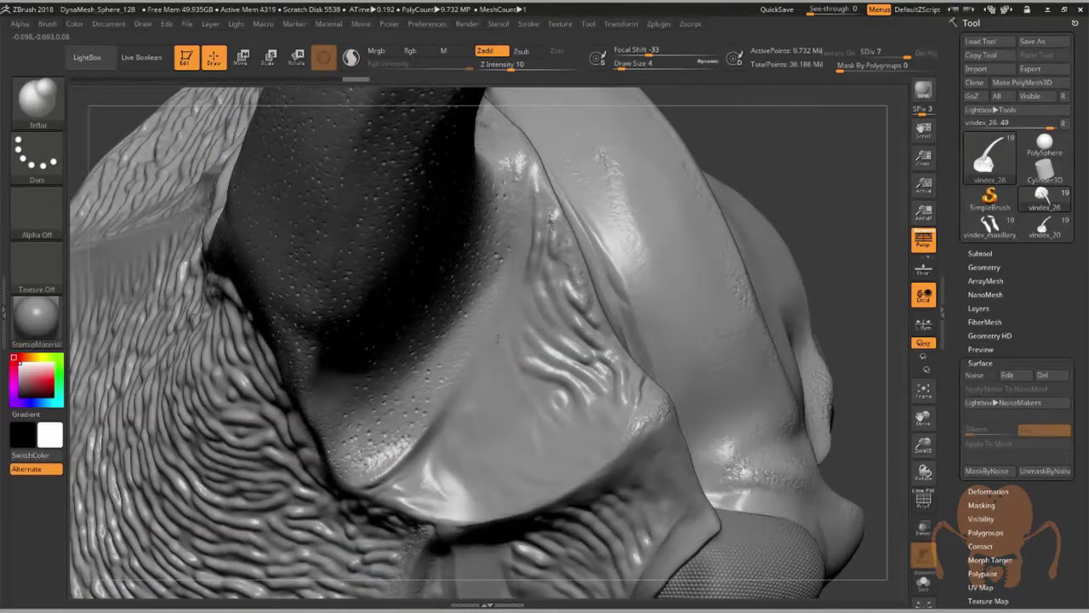
pyautogui.moveTo(506, 356)
pyautogui.mouseDown()
pyautogui.moveTo(525, 392)
pyautogui.moveTo(514, 401)
pyautogui.mouseUp()
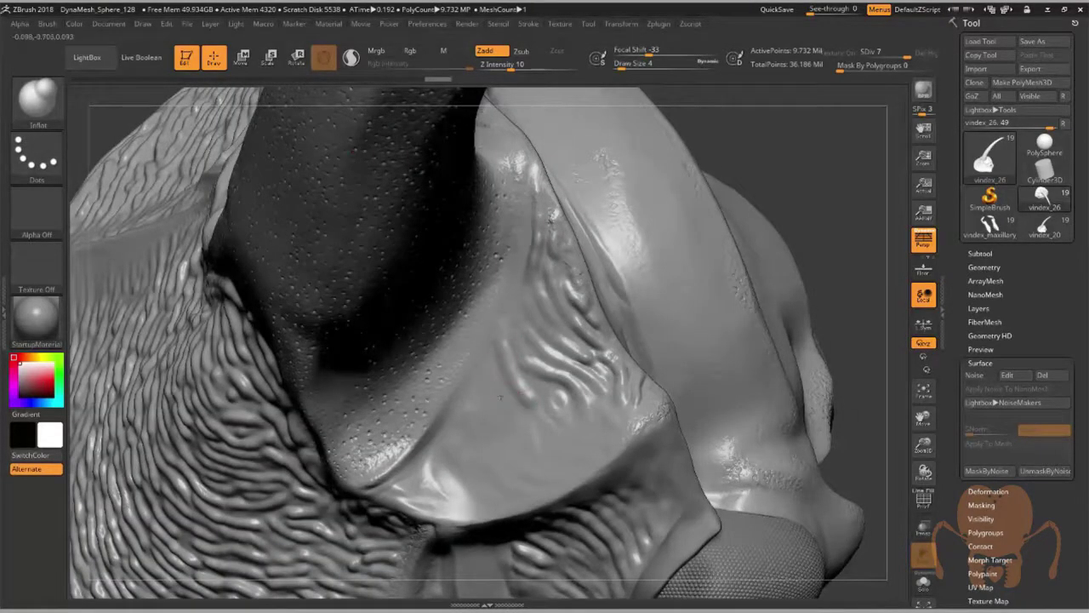
# Inflate slanted ridges across the smooth area of the side plate between the horn's base and the eye.
pyautogui.moveTo(489, 366); pyautogui.dragTo(525, 420)
pyautogui.moveTo(489, 365); pyautogui.dragTo(526, 422)
pyautogui.moveTo(505, 416); pyautogui.dragTo(495, 375, button='right')
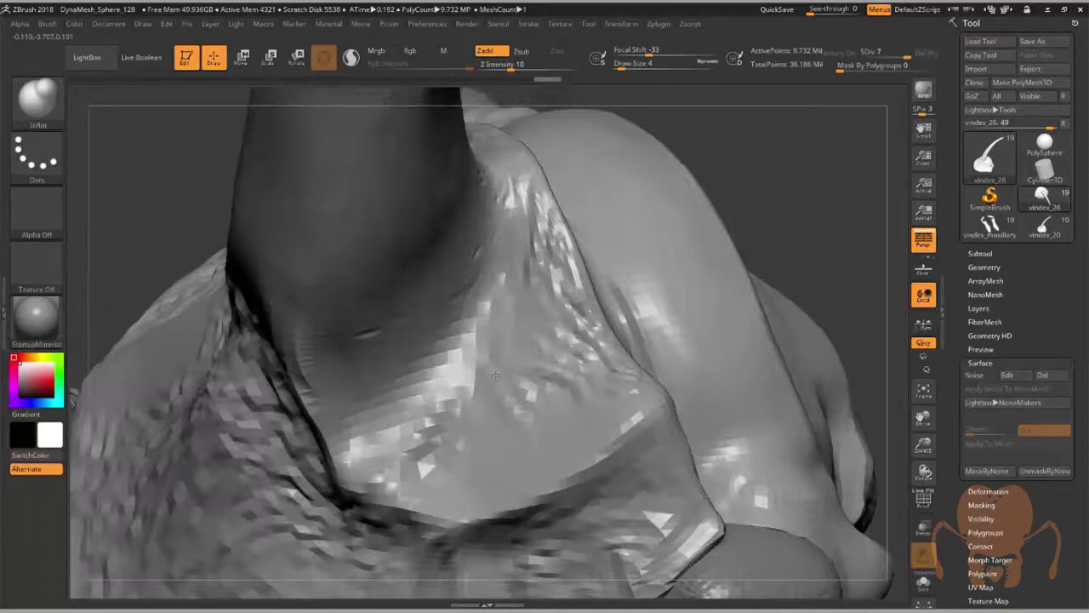
pyautogui.moveTo(483, 390)
pyautogui.mouseDown()
pyautogui.moveTo(504, 431)
pyautogui.moveTo(498, 423)
pyautogui.mouseUp()
pyautogui.moveTo(499, 423); pyautogui.dragTo(474, 426, button='right')
pyautogui.moveTo(465, 414)
pyautogui.mouseDown()
pyautogui.moveTo(488, 447)
pyautogui.moveTo(539, 454)
pyautogui.moveTo(547, 421)
pyautogui.moveTo(562, 414)
pyautogui.mouseUp()
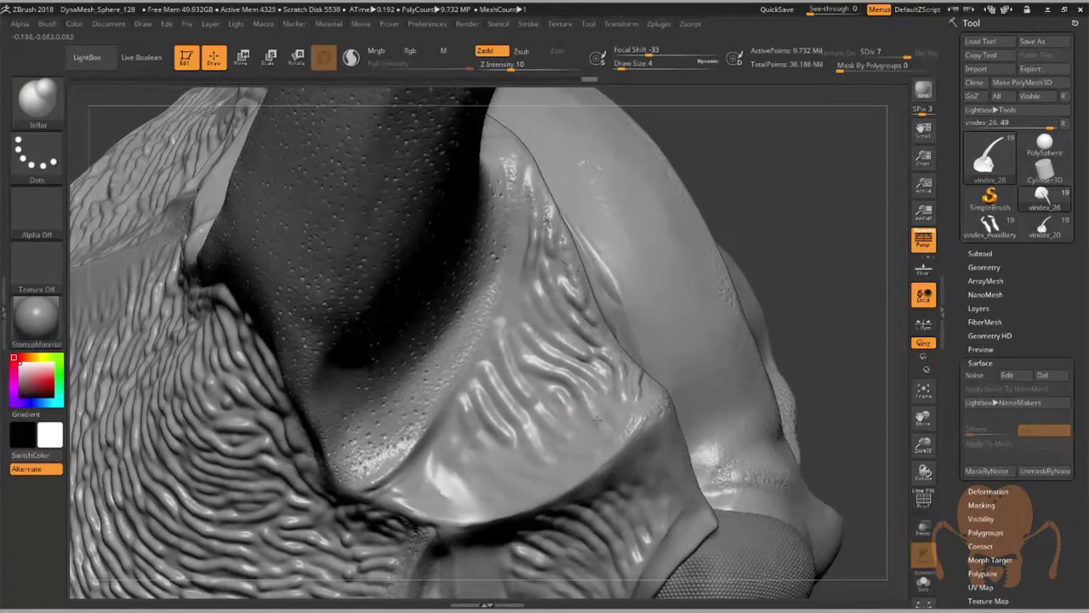
pyautogui.moveTo(532, 355); pyautogui.dragTo(531, 371)
pyautogui.moveTo(523, 315)
pyautogui.mouseDown()
pyautogui.moveTo(545, 355)
pyautogui.moveTo(524, 300)
pyautogui.moveTo(530, 287)
pyautogui.moveTo(564, 335)
pyautogui.mouseUp()
pyautogui.moveTo(480, 438)
pyautogui.keyDown('alt'); pyautogui.mouseDown(button='right')
pyautogui.moveTo(542, 371)
pyautogui.moveTo(538, 360)
pyautogui.mouseUp(button='right'); pyautogui.keyUp('alt')
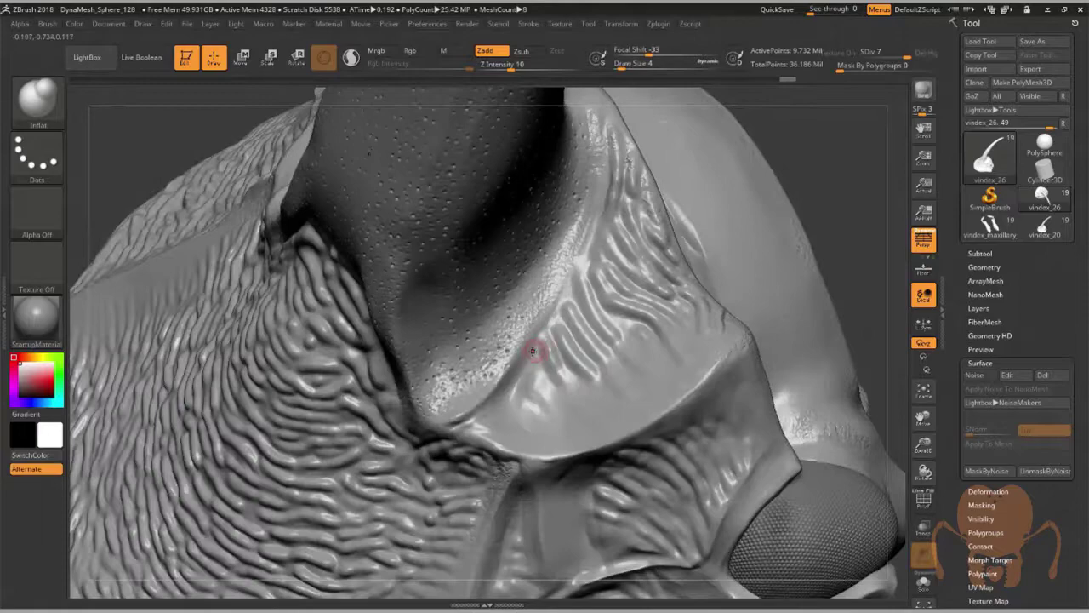
# Extend the side plate's ridges toward the horn's base and down toward the plate's lower edge.
pyautogui.moveTo(534, 352)
pyautogui.mouseDown()
pyautogui.moveTo(541, 388)
pyautogui.moveTo(516, 389)
pyautogui.mouseUp()
pyautogui.moveTo(546, 308)
pyautogui.mouseDown()
pyautogui.moveTo(533, 343)
pyautogui.moveTo(565, 277)
pyautogui.moveTo(544, 343)
pyautogui.mouseUp()
pyautogui.moveTo(608, 331)
pyautogui.mouseDown(button='right')
pyautogui.moveTo(620, 321)
pyautogui.moveTo(618, 372)
pyautogui.mouseUp(button='right')
pyautogui.moveTo(613, 364); pyautogui.dragTo(631, 396)
pyautogui.moveTo(620, 345)
pyautogui.mouseDown()
pyautogui.moveTo(658, 370)
pyautogui.moveTo(658, 344)
pyautogui.moveTo(672, 364)
pyautogui.mouseUp()
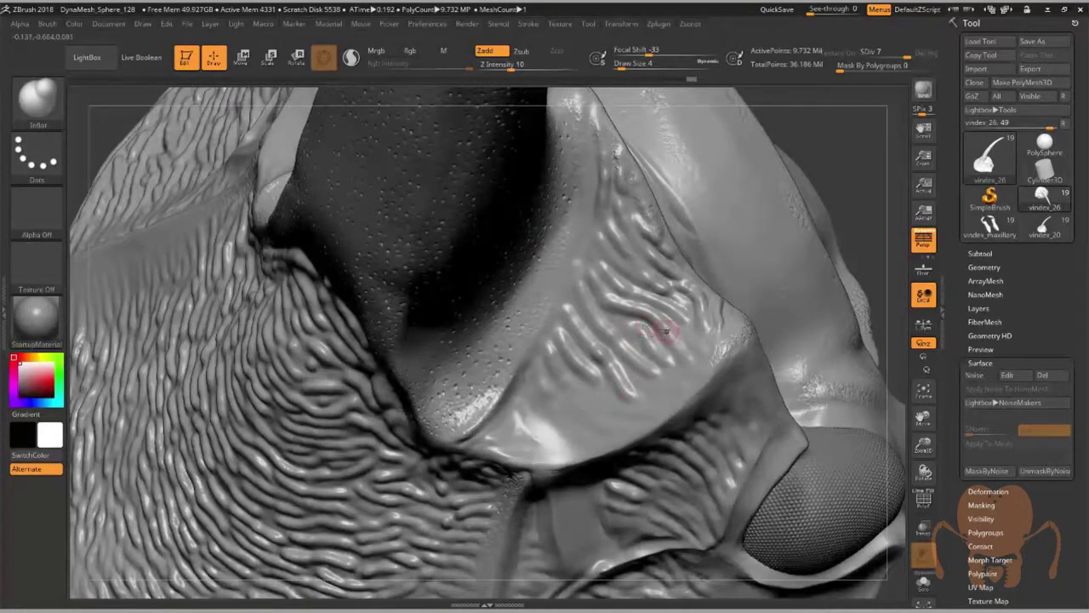
pyautogui.moveTo(696, 374); pyautogui.dragTo(664, 381, button='right')
pyautogui.moveTo(656, 379)
pyautogui.mouseDown()
pyautogui.moveTo(680, 380)
pyautogui.moveTo(624, 383)
pyautogui.mouseUp()
pyautogui.moveTo(637, 407); pyautogui.dragTo(574, 382, button='right')
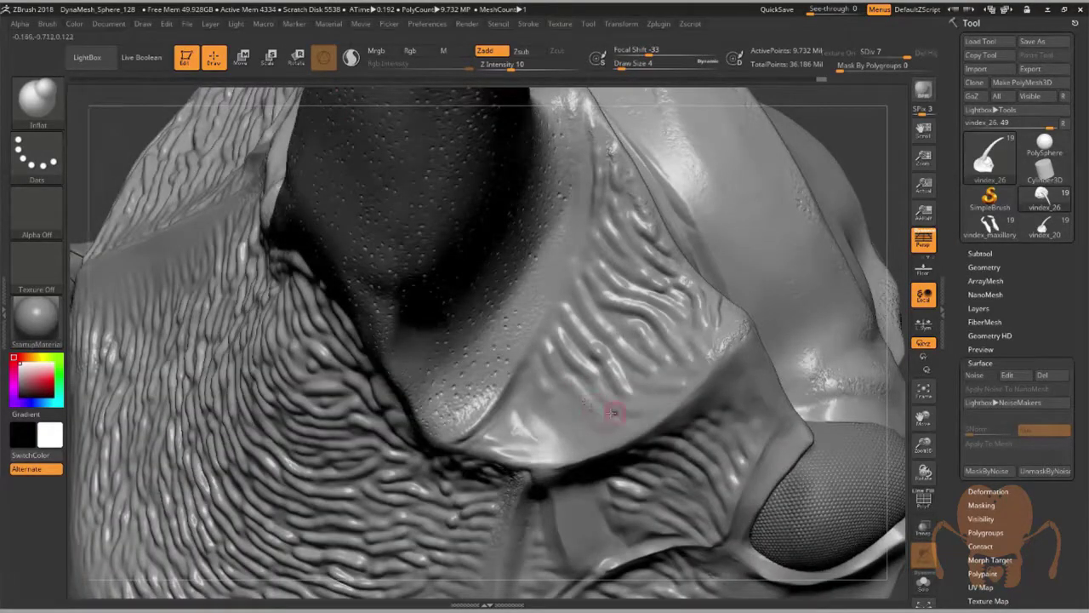
# Examine the ridged plates around the eye, the horn's base and the whole head from several angles.
pyautogui.moveTo(587, 432)
pyautogui.mouseDown(button='right')
pyautogui.moveTo(540, 316)
pyautogui.moveTo(460, 321)
pyautogui.moveTo(450, 311)
pyautogui.mouseUp(button='right')
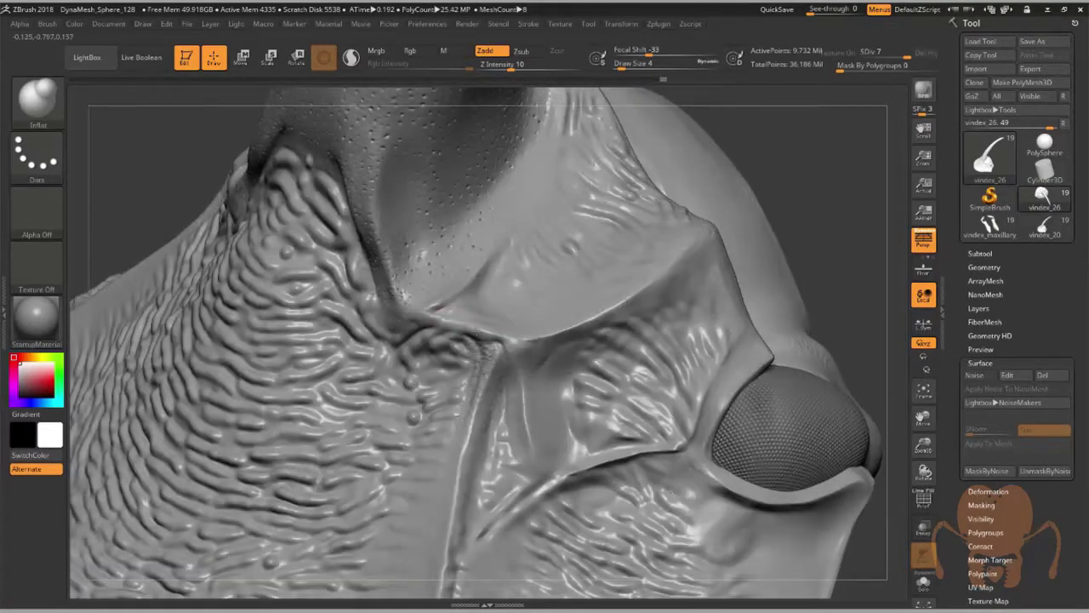
pyautogui.moveTo(545, 358); pyautogui.dragTo(527, 349, button='right')
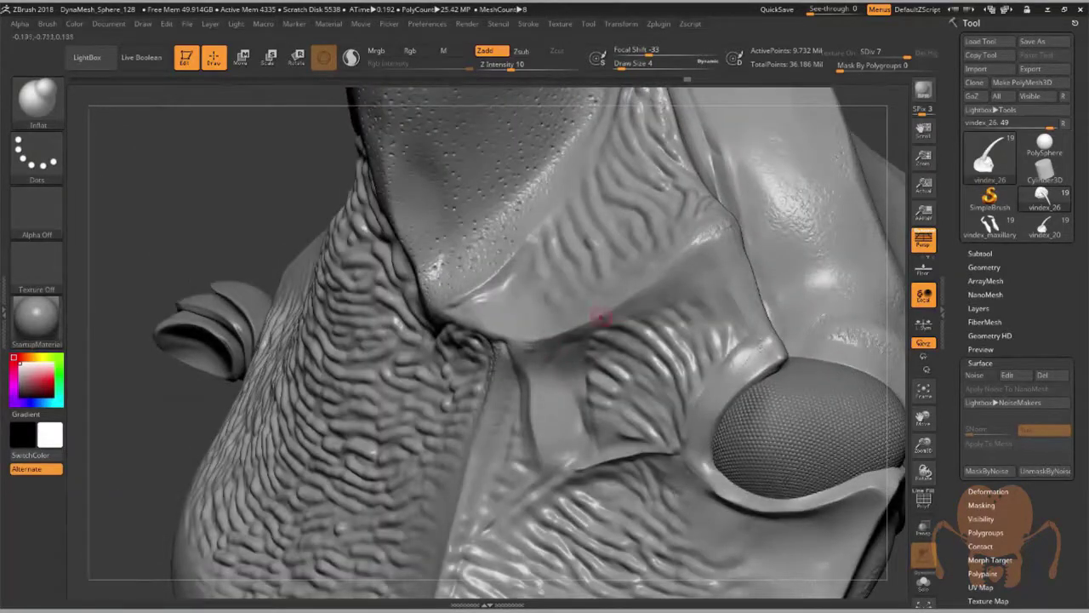
pyautogui.moveTo(604, 343); pyautogui.dragTo(596, 357, button='right')
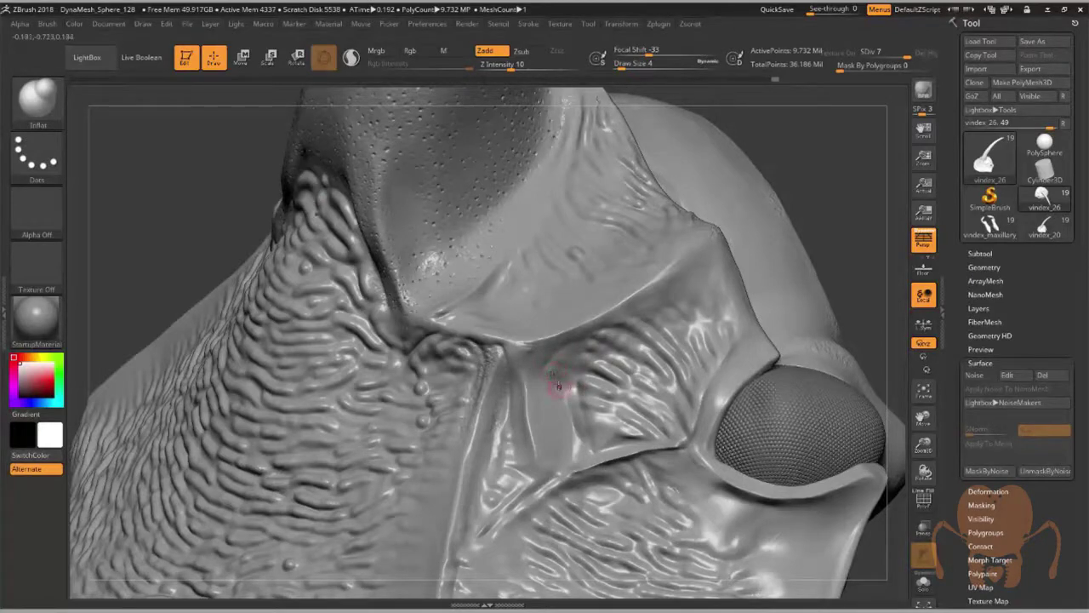
pyautogui.moveTo(681, 381)
pyautogui.mouseDown(button='right')
pyautogui.moveTo(629, 362)
pyautogui.moveTo(615, 299)
pyautogui.mouseUp(button='right')
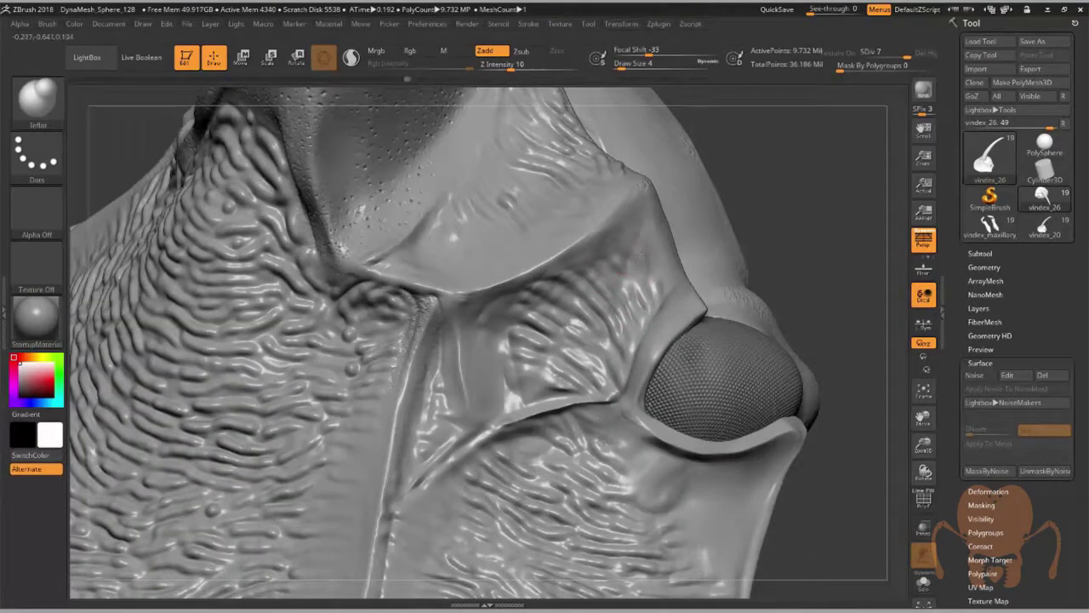
pyautogui.moveTo(656, 207); pyautogui.dragTo(631, 210, button='right')
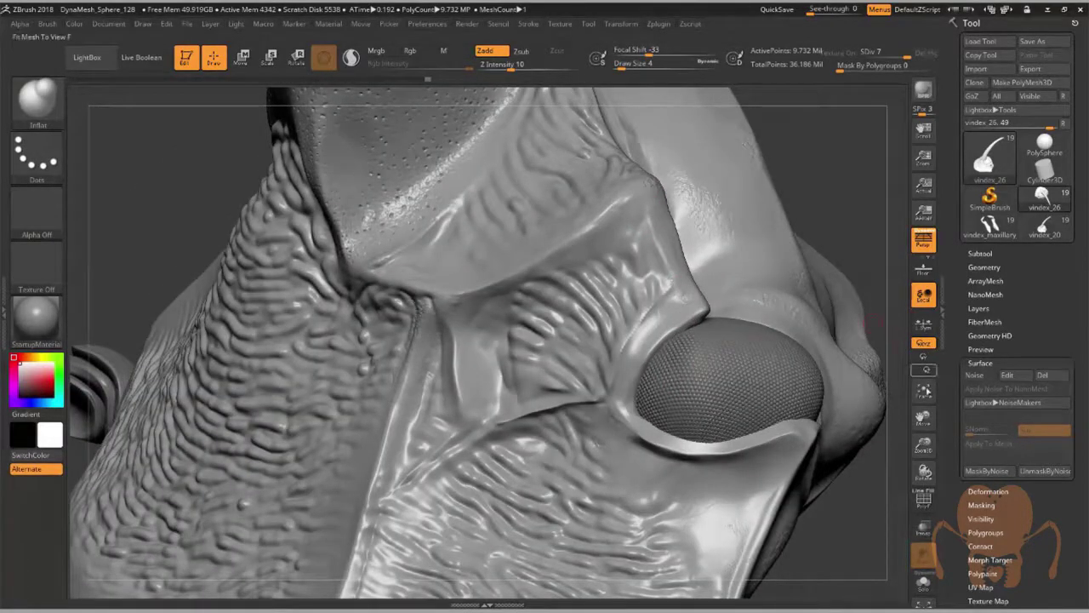
pyautogui.moveTo(923, 444); pyautogui.dragTo(737, 388)
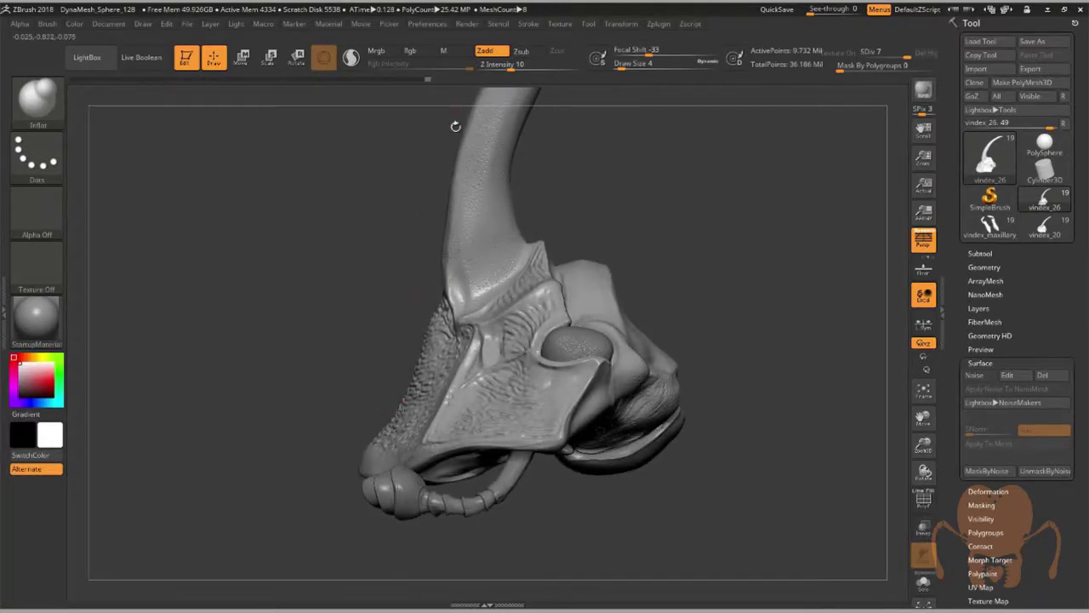
pyautogui.moveTo(397, 400); pyautogui.dragTo(906, 408)
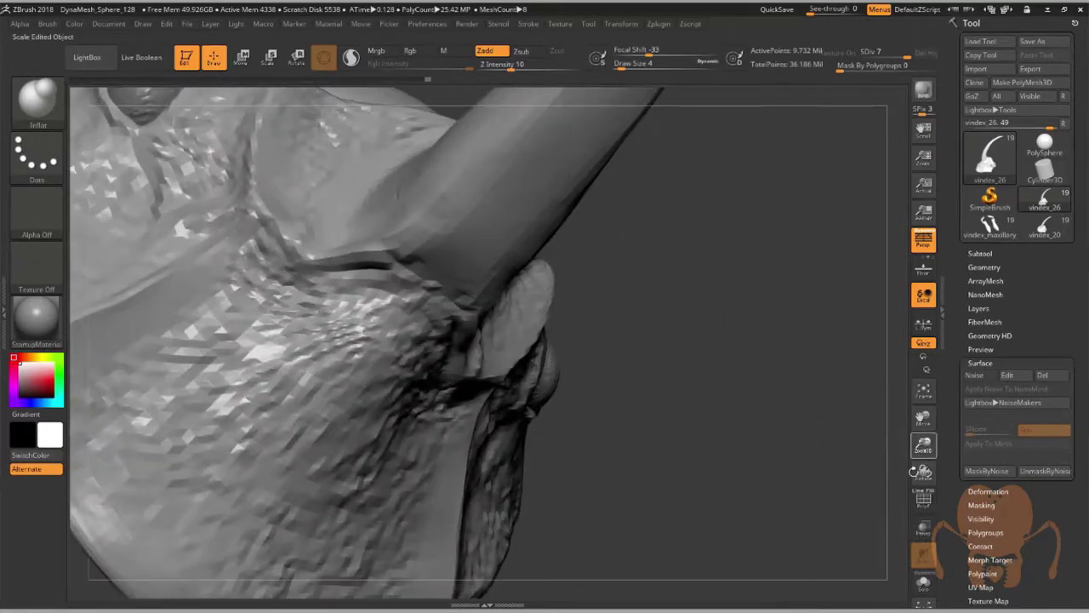
pyautogui.moveTo(915, 470); pyautogui.dragTo(744, 399)
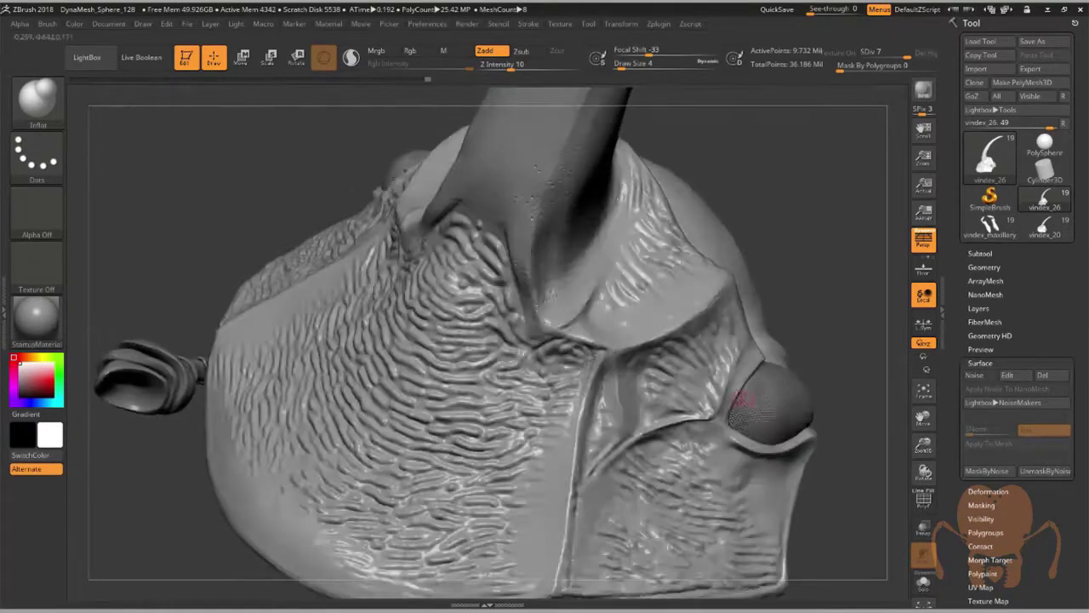
pyautogui.moveTo(742, 398); pyautogui.dragTo(619, 358, button='right')
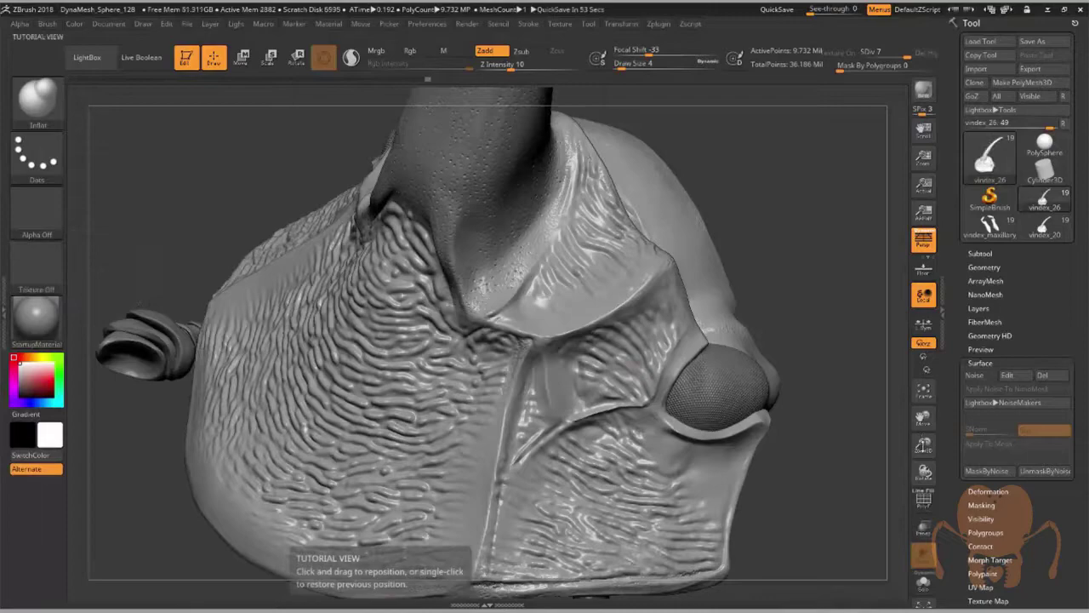
pyautogui.moveTo(923, 445); pyautogui.dragTo(924, 516)
pyautogui.keyDown('alt'); pyautogui.moveTo(496, 549); pyautogui.dragTo(571, 454, button='right'); pyautogui.keyUp('alt')
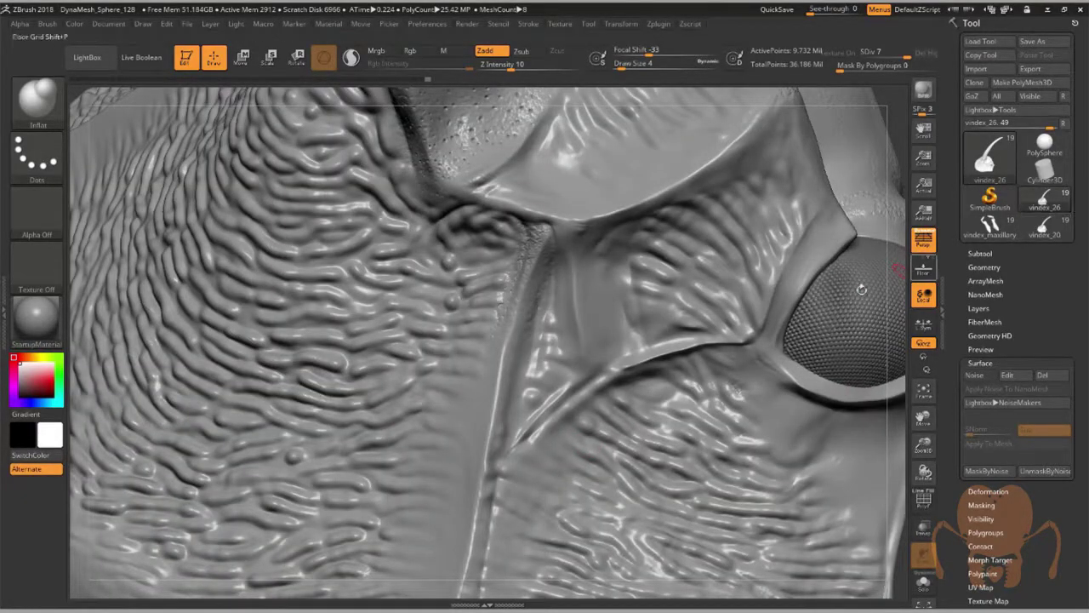
pyautogui.moveTo(800, 305); pyautogui.dragTo(770, 330, button='right')
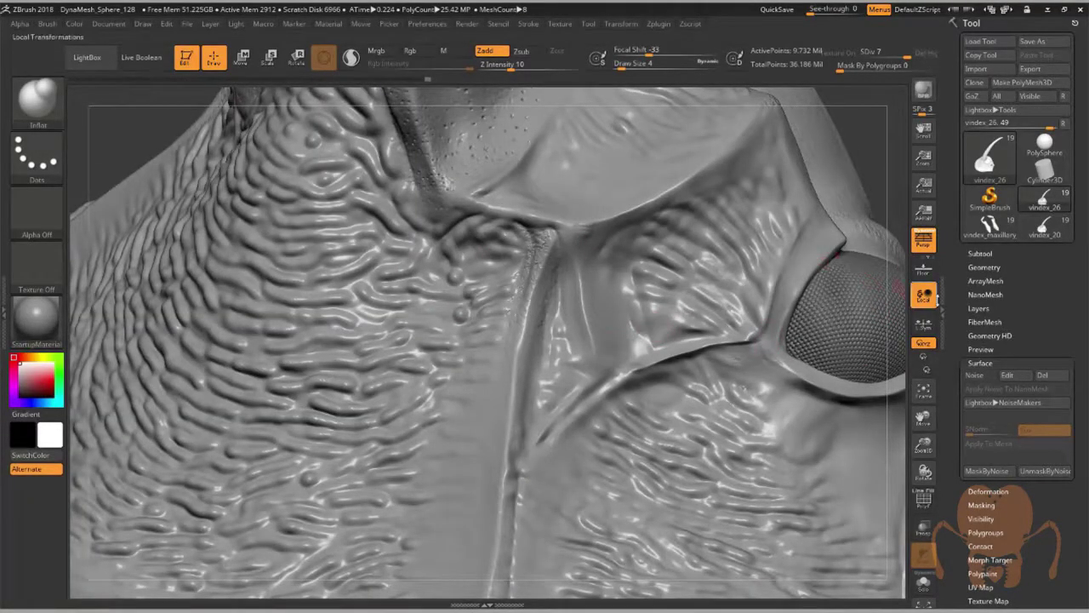
pyautogui.moveTo(956, 319); pyautogui.dragTo(949, 275)
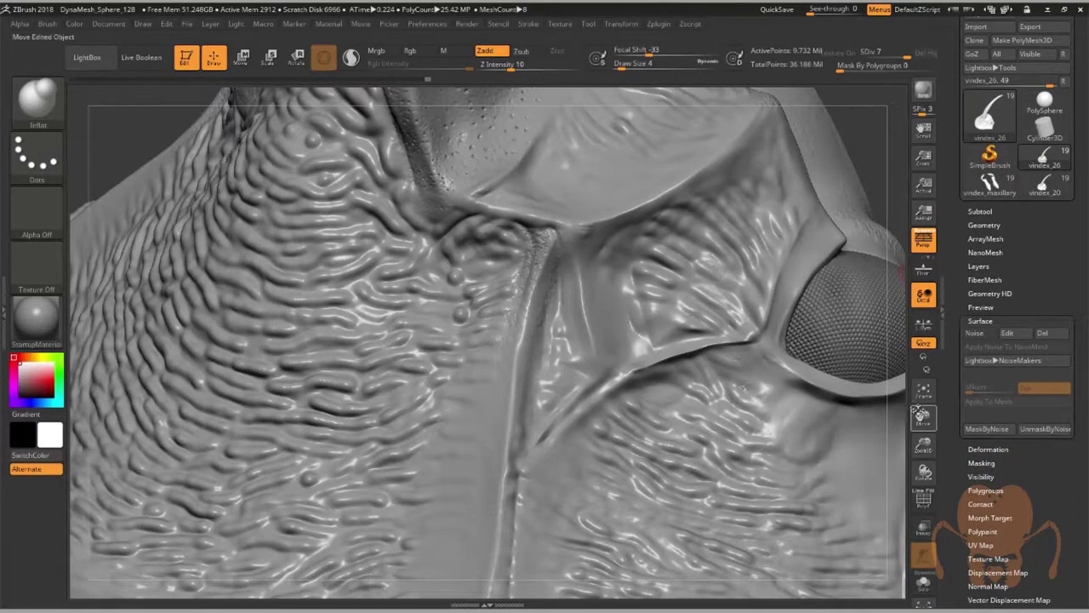
pyautogui.moveTo(921, 418); pyautogui.dragTo(921, 595)
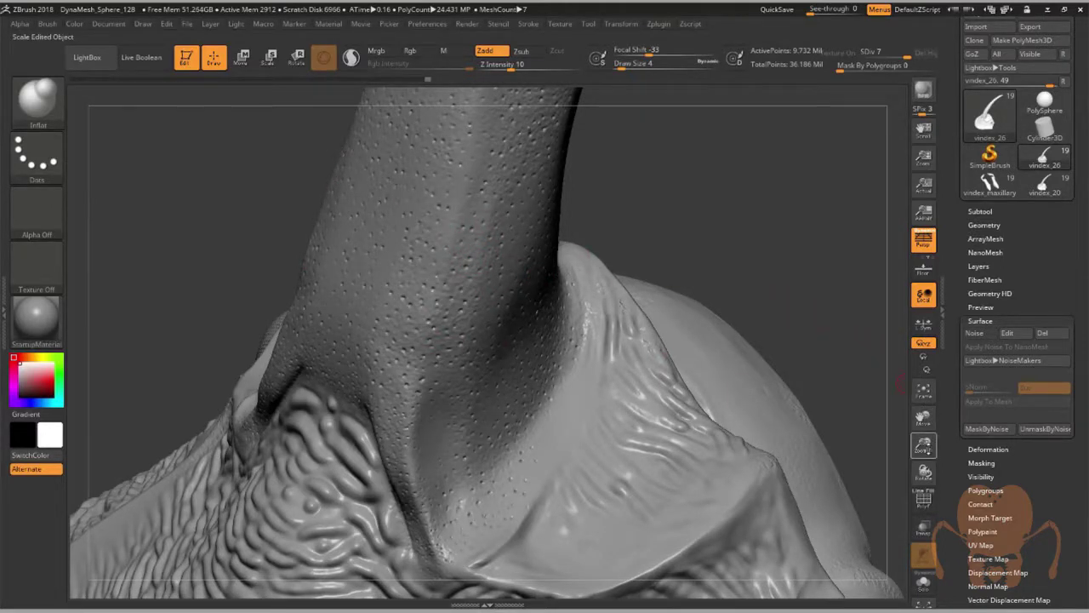
pyautogui.moveTo(925, 447); pyautogui.dragTo(908, 279)
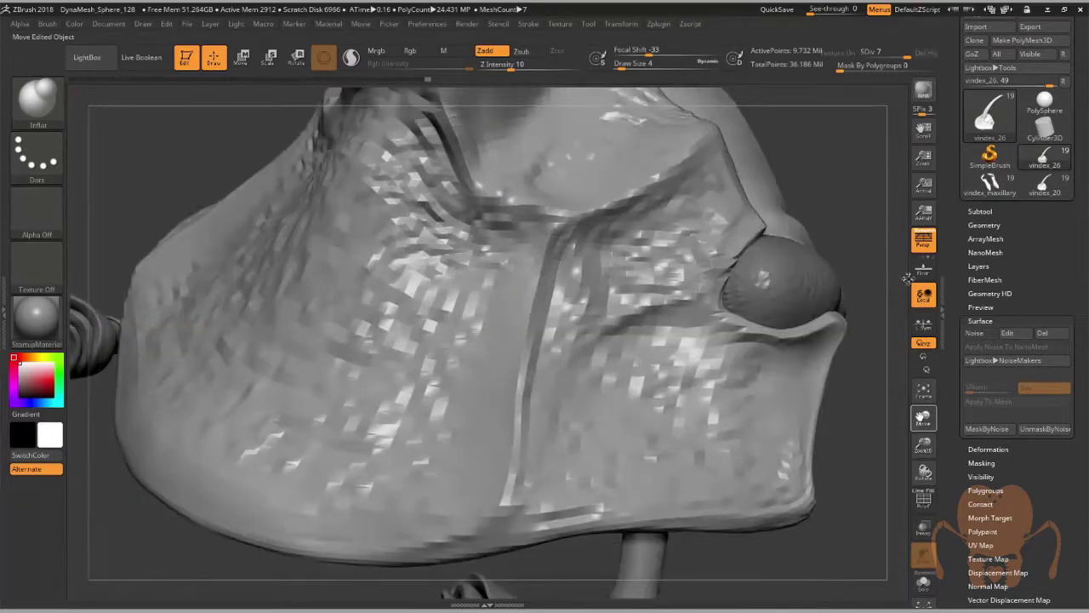
# Turn on surface noise for the head and set the Noise Scale to 4.33408.
pyautogui.click(975, 332)
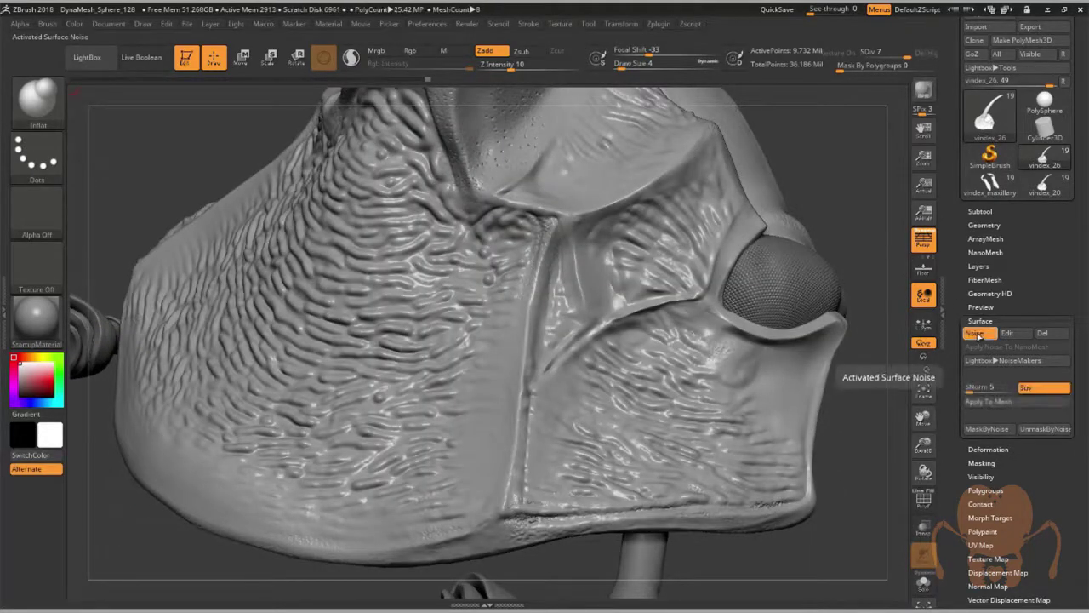
pyautogui.click(1006, 332)
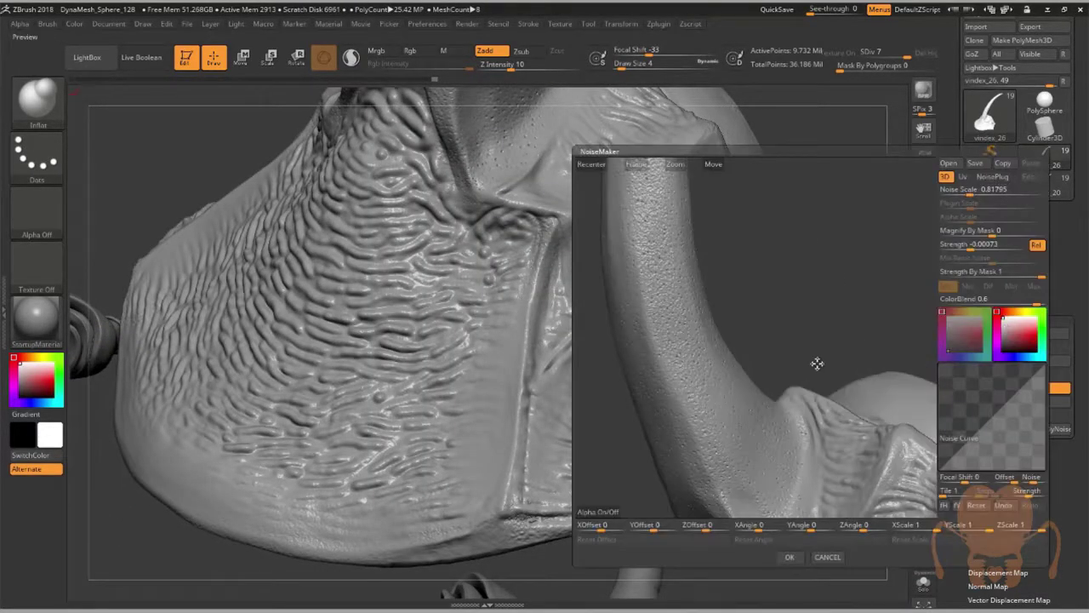
pyautogui.moveTo(835, 348); pyautogui.dragTo(788, 299)
pyautogui.moveTo(611, 346); pyautogui.dragTo(616, 354)
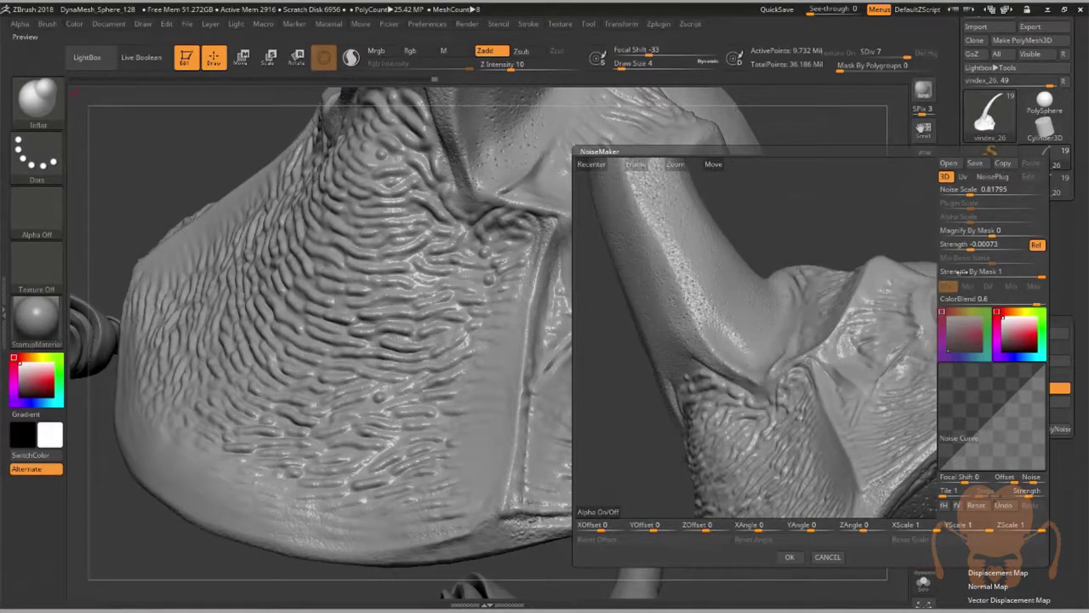
pyautogui.moveTo(970, 194); pyautogui.dragTo(981, 193)
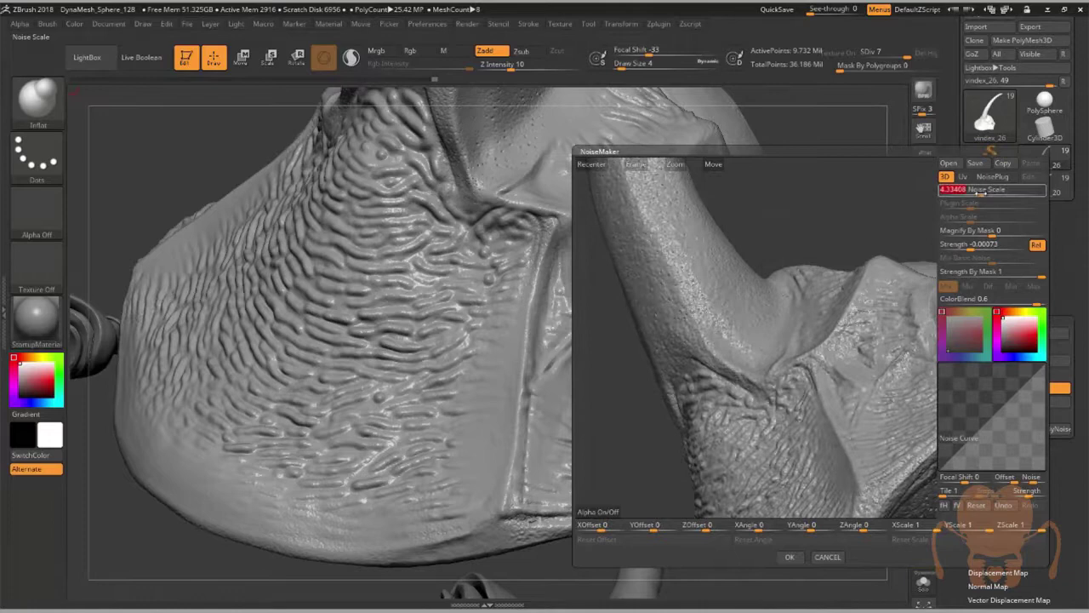
# Reshape the noise curve with two added points, check the preview around the head, and accept the noise.
pyautogui.moveTo(964, 440); pyautogui.dragTo(964, 428)
pyautogui.click(997, 407)
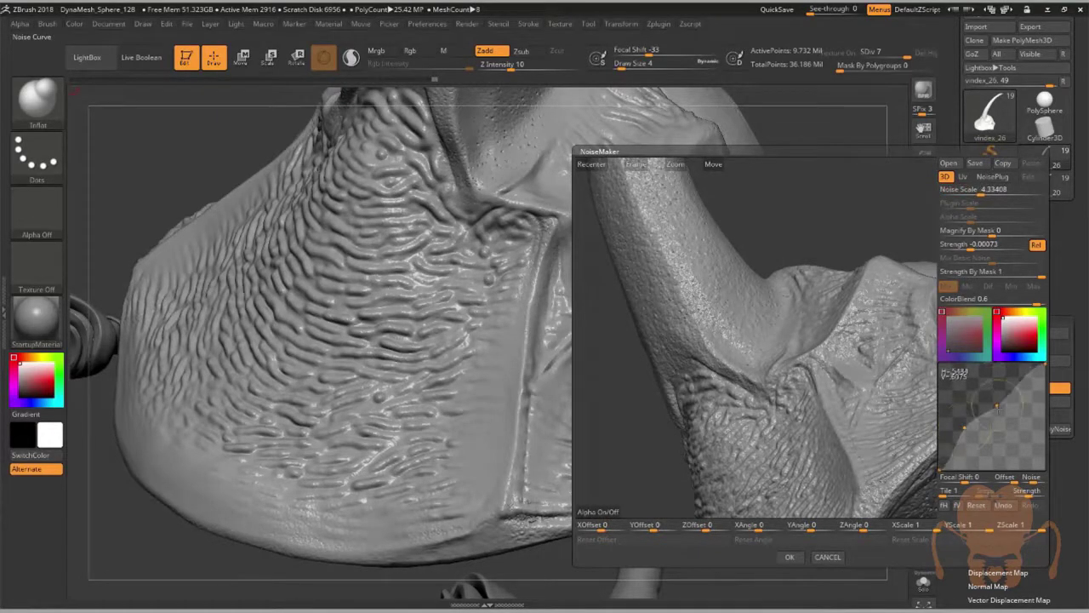
pyautogui.moveTo(713, 164); pyautogui.dragTo(820, 189)
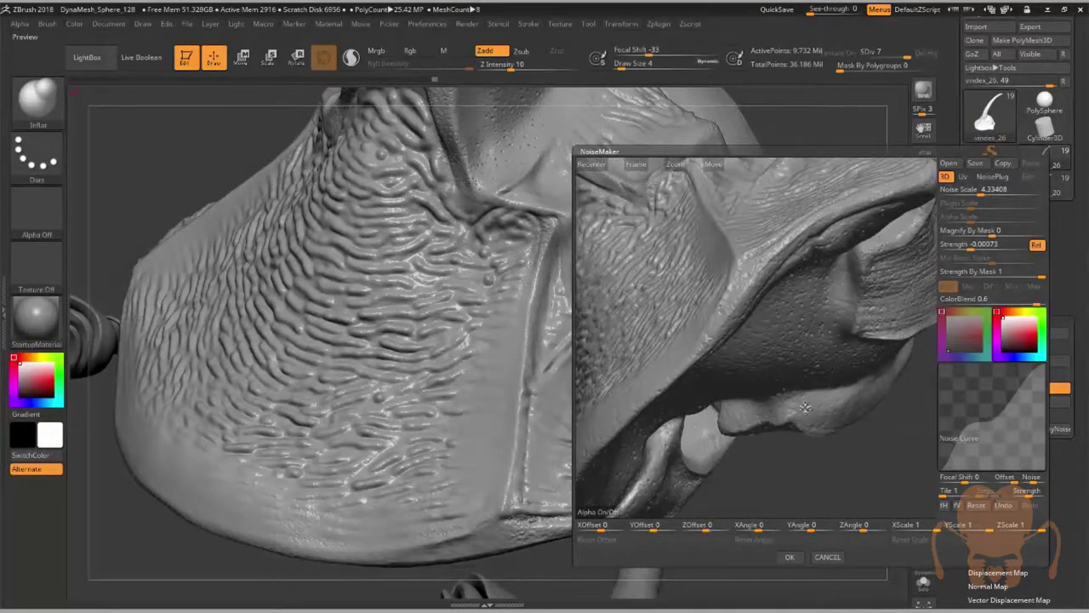
pyautogui.moveTo(818, 470); pyautogui.dragTo(788, 401)
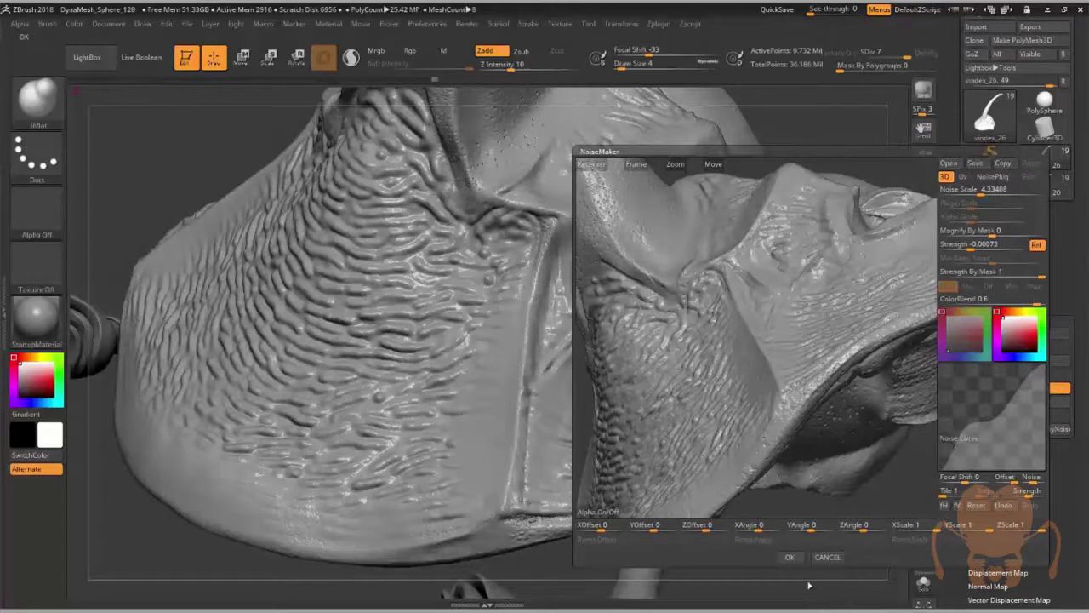
pyautogui.click(791, 557)
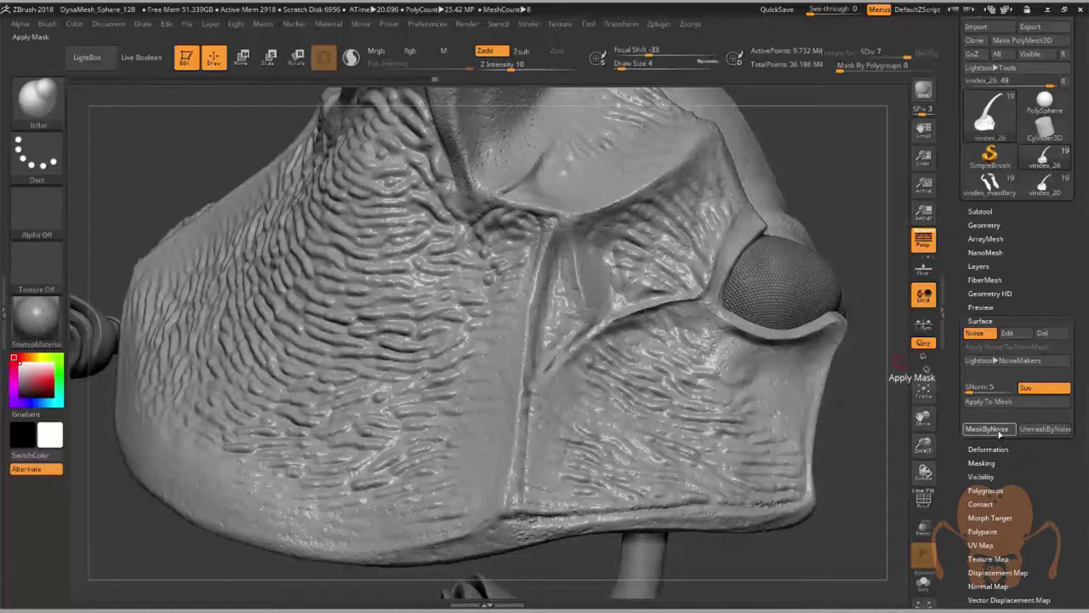
# Mask the head by the noise, look it over, and clear the mask.
pyautogui.click(999, 431)
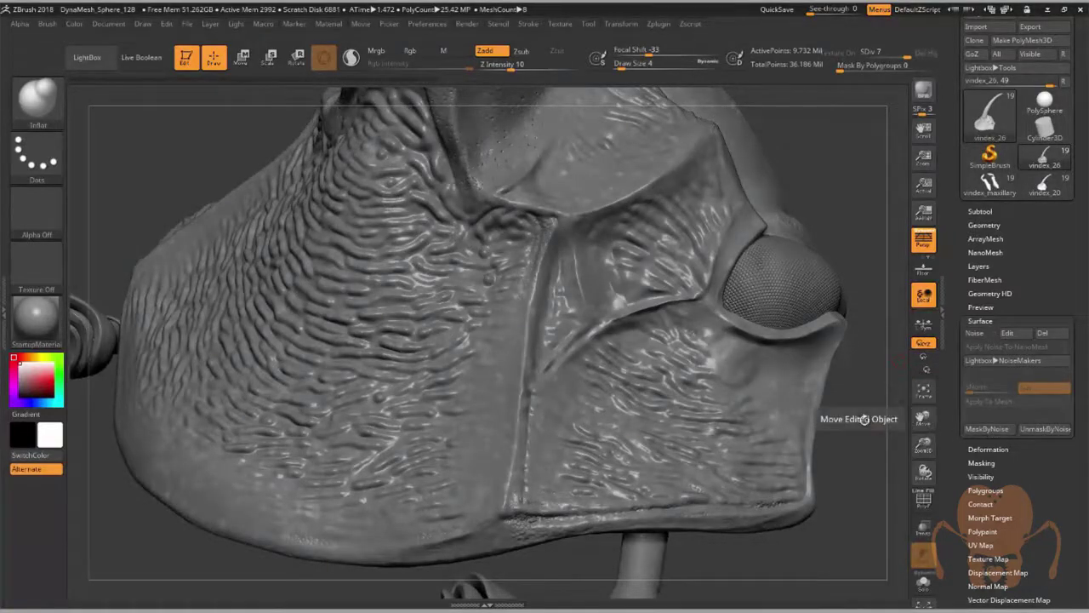
pyautogui.moveTo(865, 419); pyautogui.dragTo(860, 435)
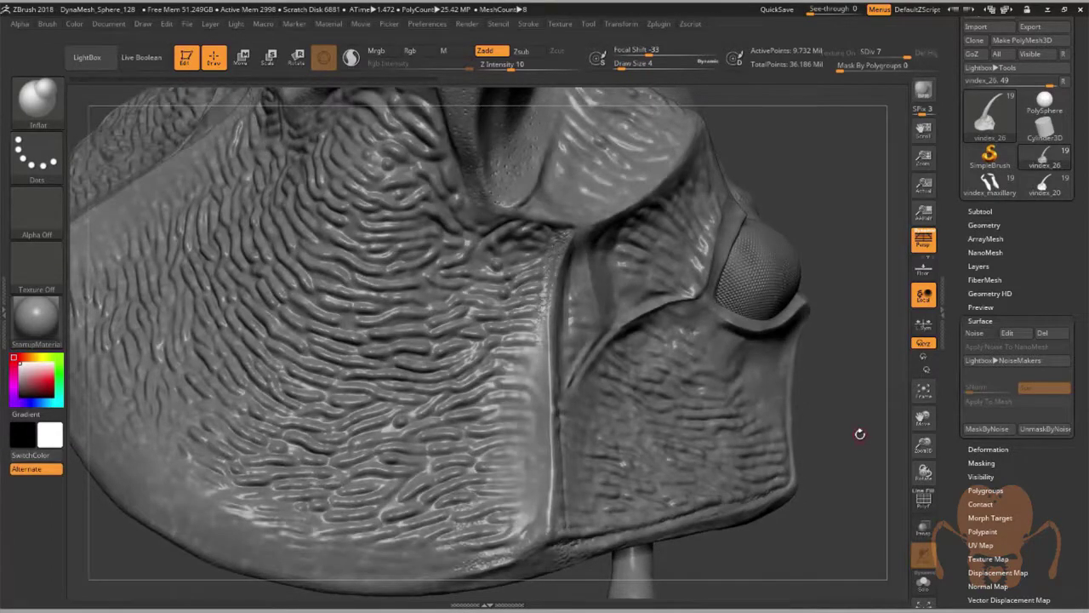
pyautogui.keyDown('ctrl'); pyautogui.click(858, 437); pyautogui.keyUp('ctrl')
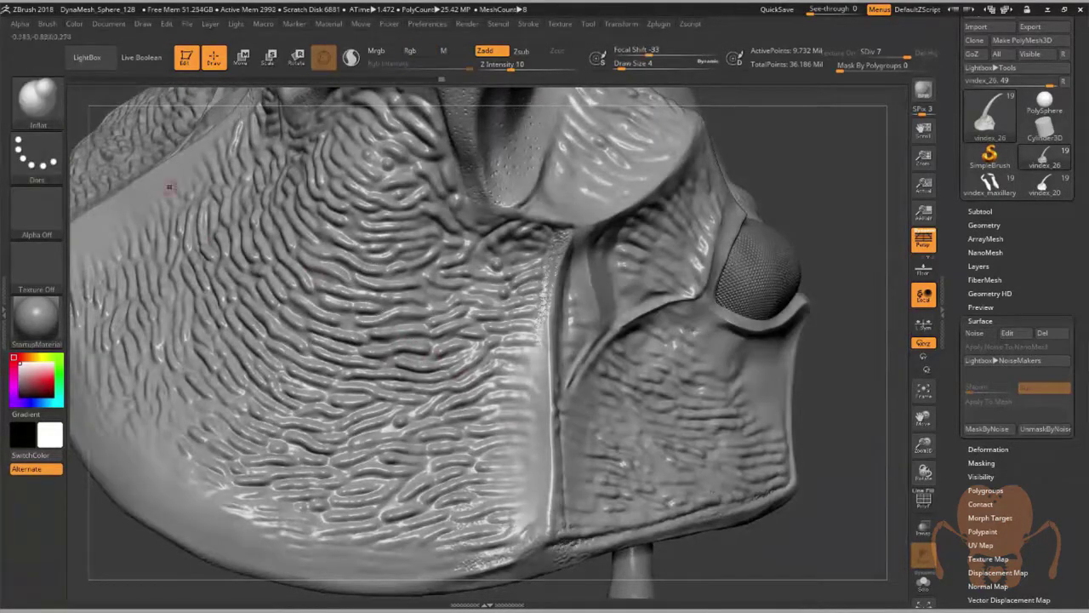
# Switch to the Clay brush with Draw Size 14 and build up the front plate's border beside the dividing seam.
pyautogui.click(58, 107)
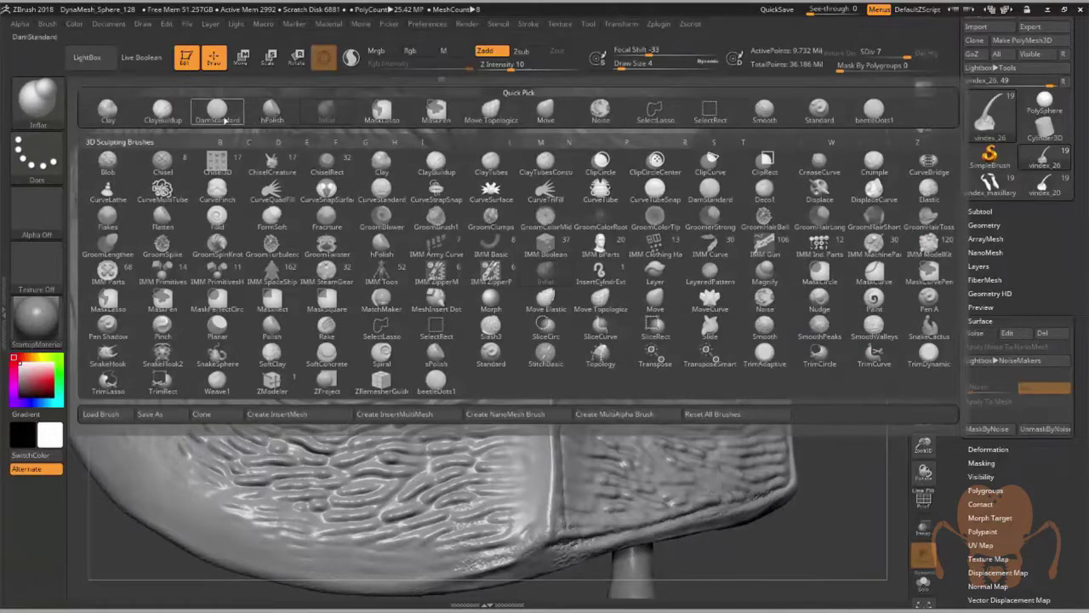
pyautogui.click(108, 110)
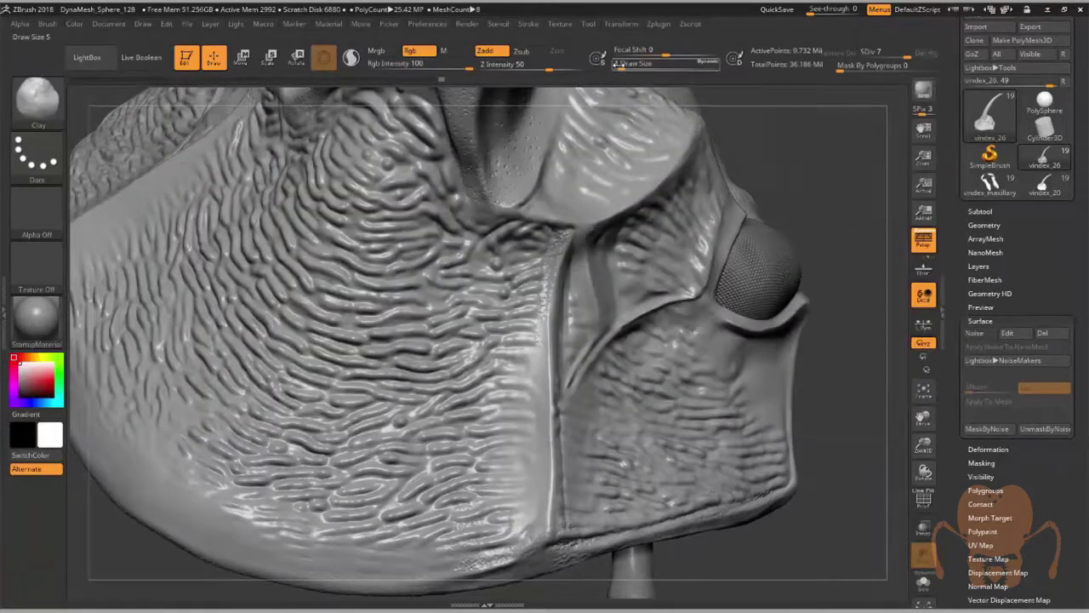
pyautogui.moveTo(626, 63); pyautogui.dragTo(627, 64)
pyautogui.moveTo(628, 167); pyautogui.dragTo(572, 189, button='right')
pyautogui.moveTo(544, 362)
pyautogui.mouseDown()
pyautogui.moveTo(540, 391)
pyautogui.moveTo(532, 374)
pyautogui.moveTo(547, 486)
pyautogui.mouseUp()
pyautogui.moveTo(548, 486); pyautogui.dragTo(515, 481, button='right')
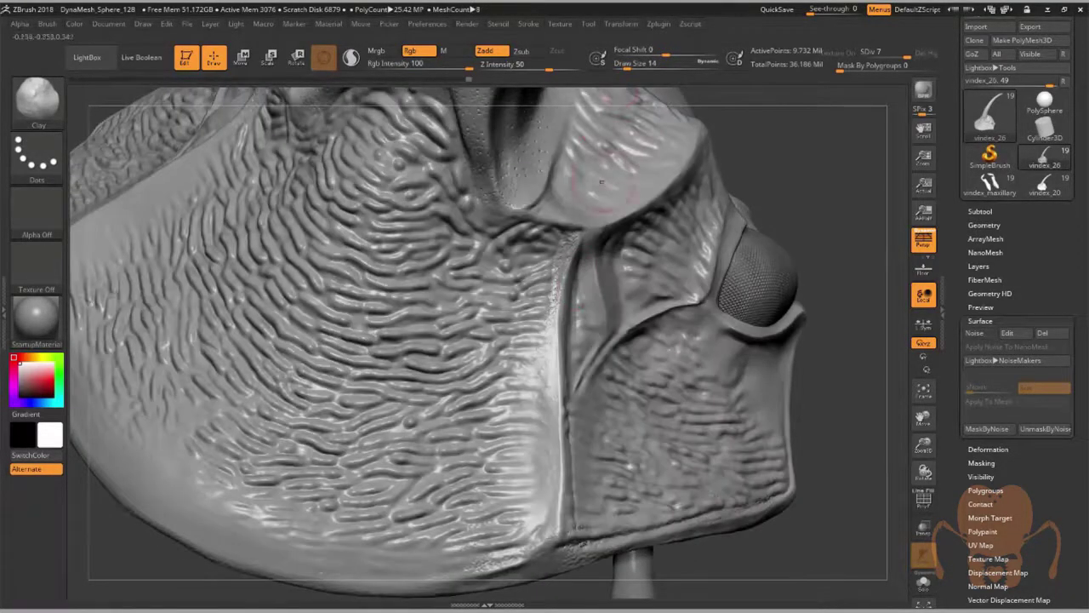
# Set Draw Size to 7 and Z Intensity to 20, and add light clay touches to the narrow strip beside the seam.
pyautogui.moveTo(628, 65); pyautogui.dragTo(625, 65)
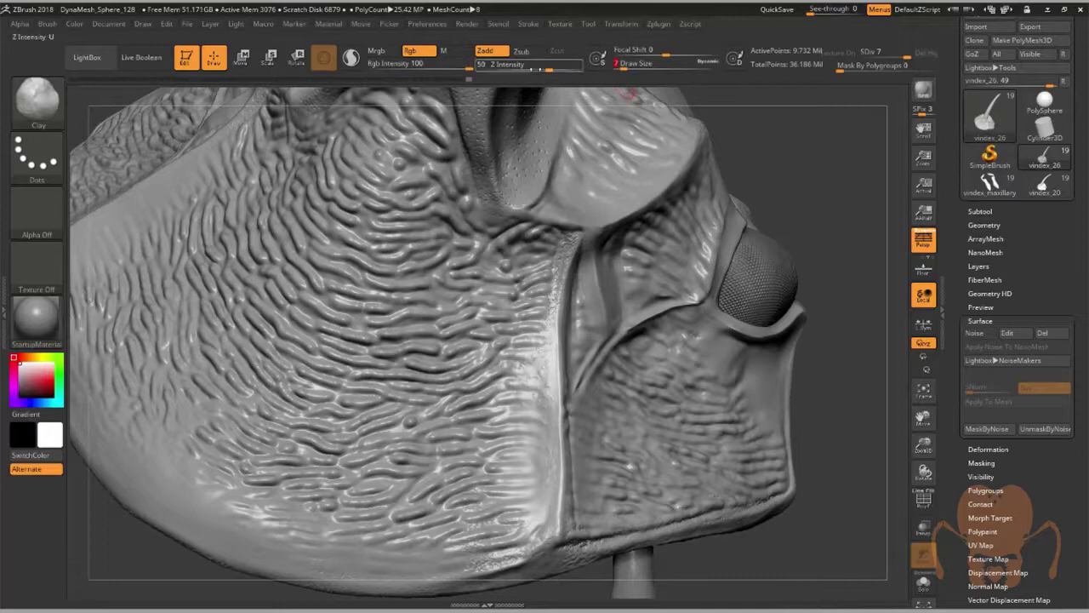
pyautogui.moveTo(534, 66); pyautogui.dragTo(524, 67)
pyautogui.moveTo(609, 252); pyautogui.dragTo(591, 260, button='right')
pyautogui.moveTo(614, 313); pyautogui.dragTo(583, 320, button='right')
pyautogui.moveTo(599, 284)
pyautogui.mouseDown()
pyautogui.moveTo(615, 274)
pyautogui.moveTo(603, 288)
pyautogui.mouseUp()
pyautogui.keyDown('alt'); pyautogui.moveTo(603, 288); pyautogui.dragTo(488, 359, button='right'); pyautogui.keyUp('alt')
pyautogui.moveTo(474, 453); pyautogui.dragTo(478, 465)
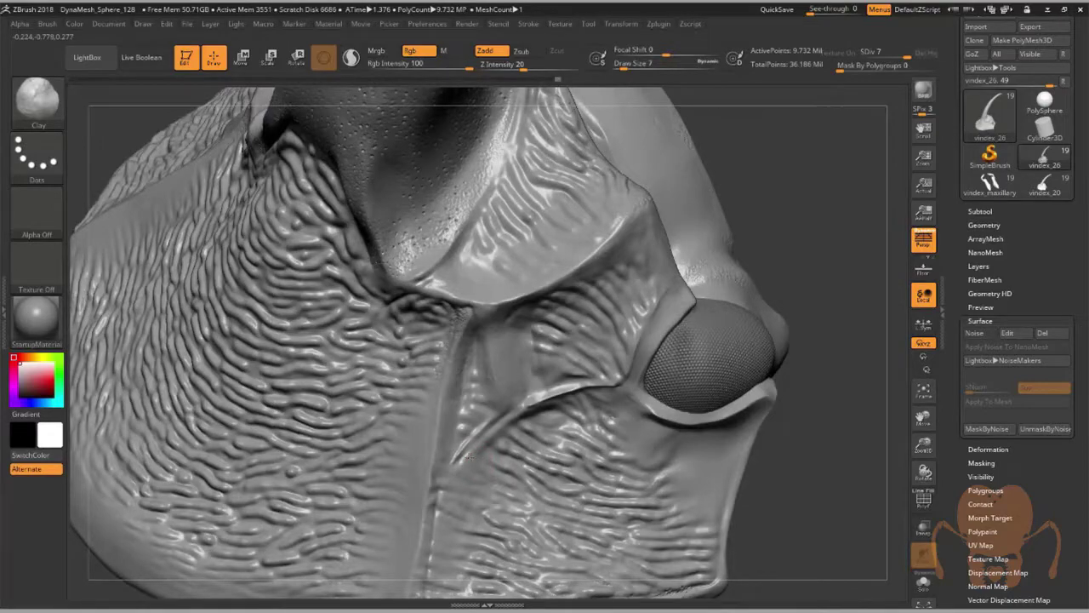
# Add a light clay touch to the curved ridge at the lower edge of the small plate beside the eye.
pyautogui.moveTo(536, 404); pyautogui.dragTo(555, 399)
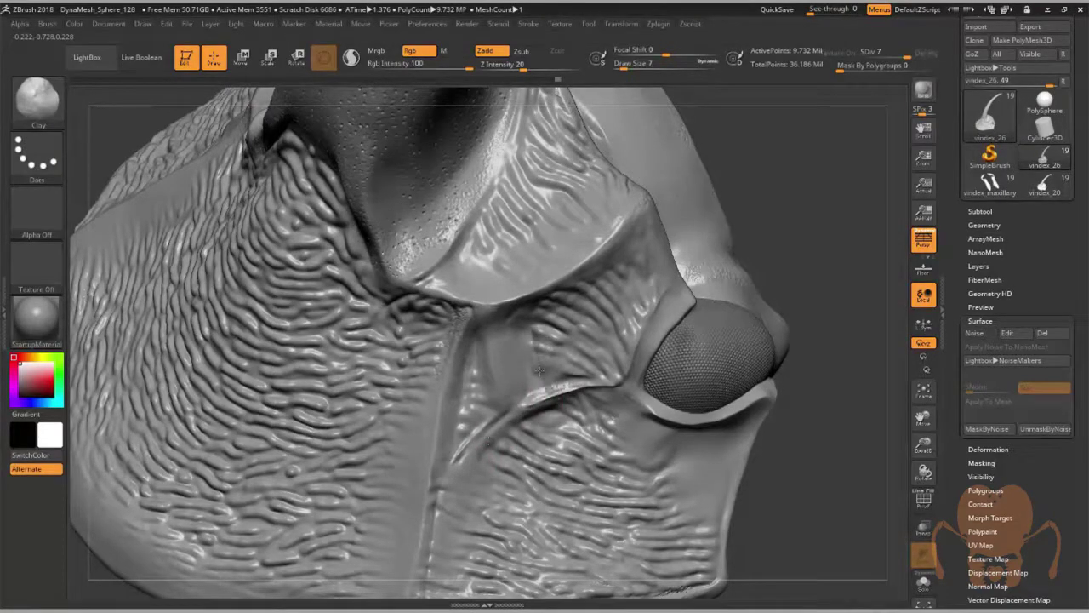
pyautogui.moveTo(531, 384)
pyautogui.mouseDown(button='right')
pyautogui.moveTo(526, 327)
pyautogui.moveTo(555, 296)
pyautogui.moveTo(549, 285)
pyautogui.moveTo(552, 331)
pyautogui.moveTo(459, 366)
pyautogui.mouseUp(button='right')
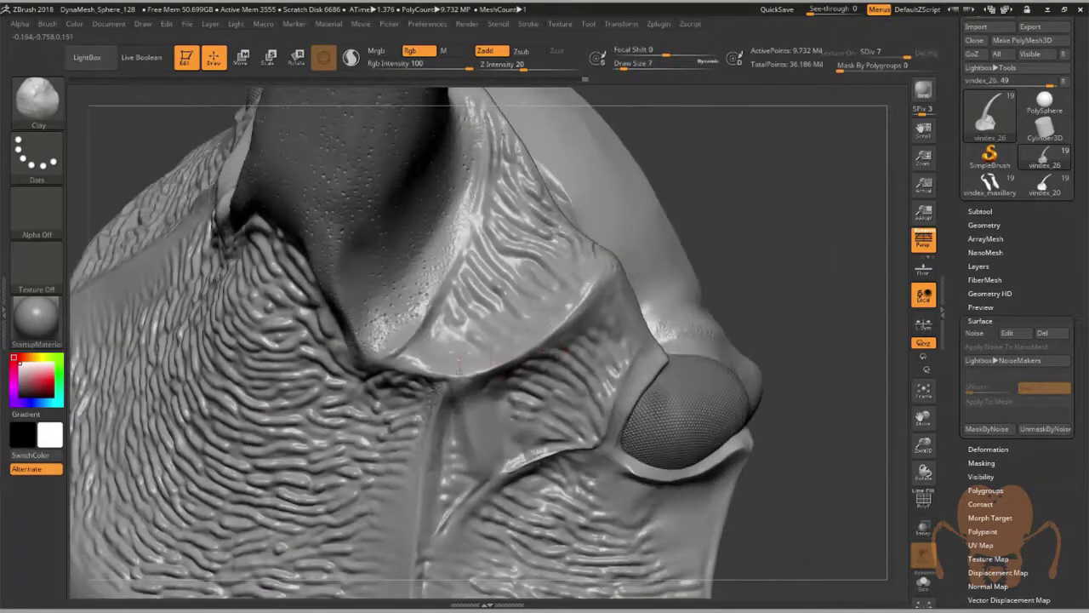
pyautogui.moveTo(616, 323); pyautogui.dragTo(611, 293, button='right')
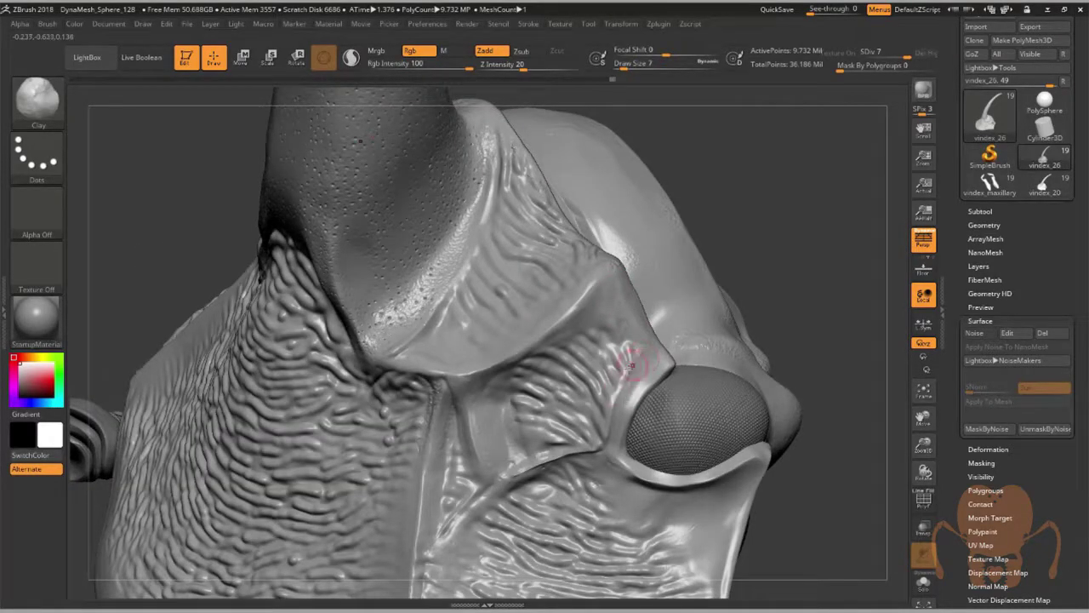
# Inspect the pitted and streaked noise texture on the head's underside, around the eyes and the large smooth central piece.
pyautogui.moveTo(802, 457); pyautogui.dragTo(773, 398, button='right')
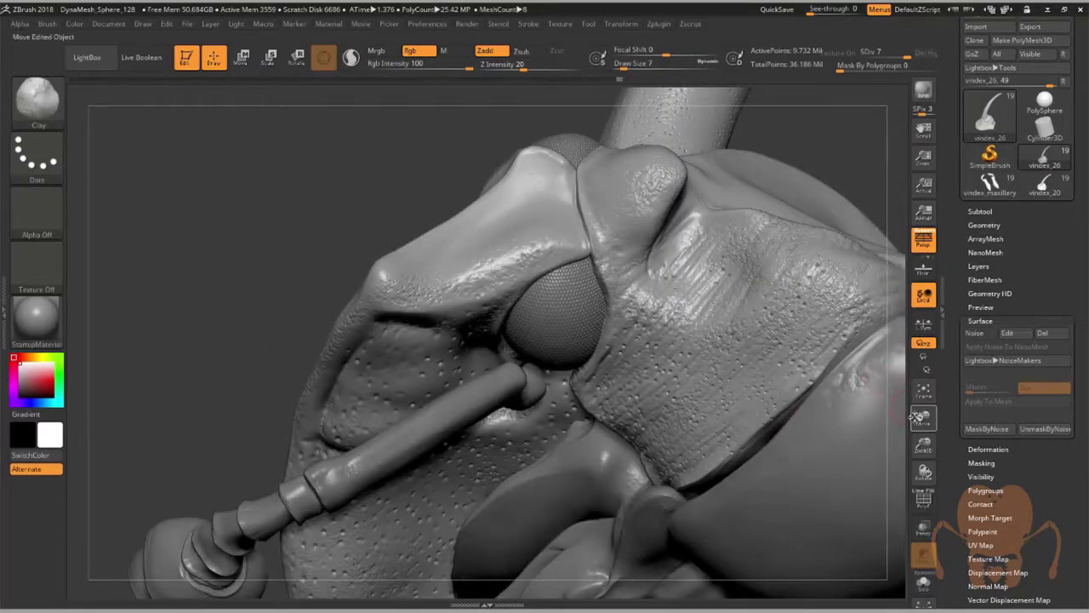
pyautogui.moveTo(923, 417); pyautogui.dragTo(826, 349)
pyautogui.moveTo(900, 513); pyautogui.dragTo(851, 379)
pyautogui.keyDown('alt'); pyautogui.moveTo(869, 136); pyautogui.dragTo(832, 220); pyautogui.keyUp('alt')
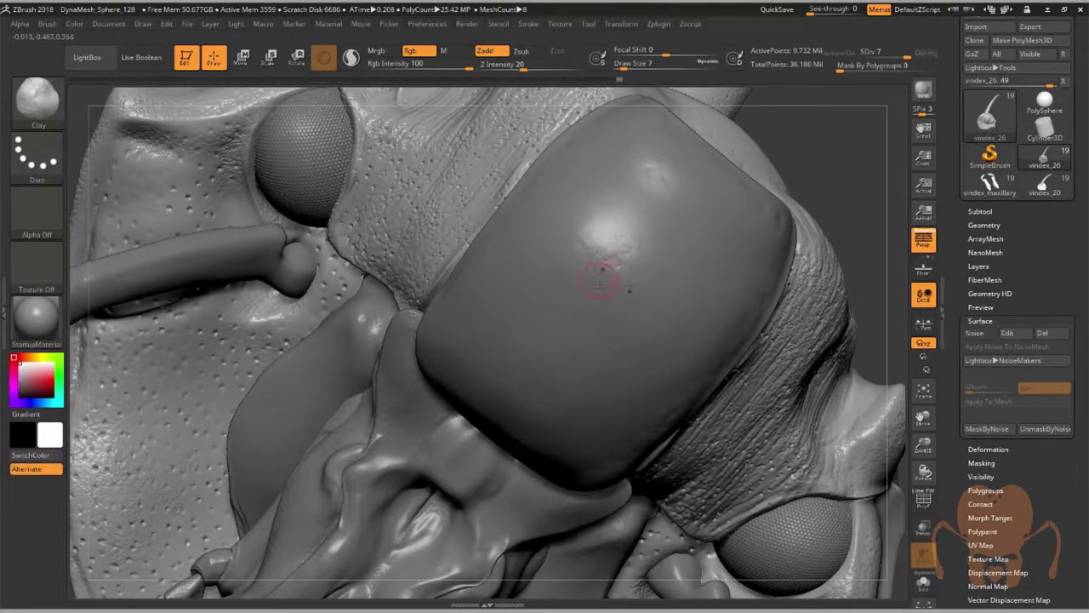
pyautogui.moveTo(810, 163); pyautogui.dragTo(838, 139)
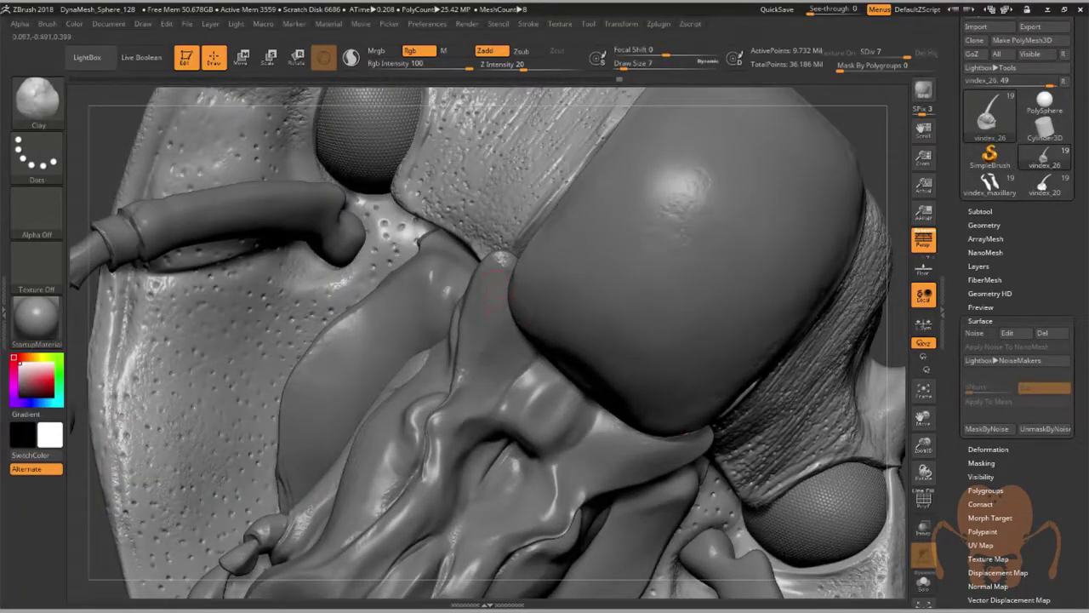
pyautogui.moveTo(922, 417); pyautogui.dragTo(851, 591)
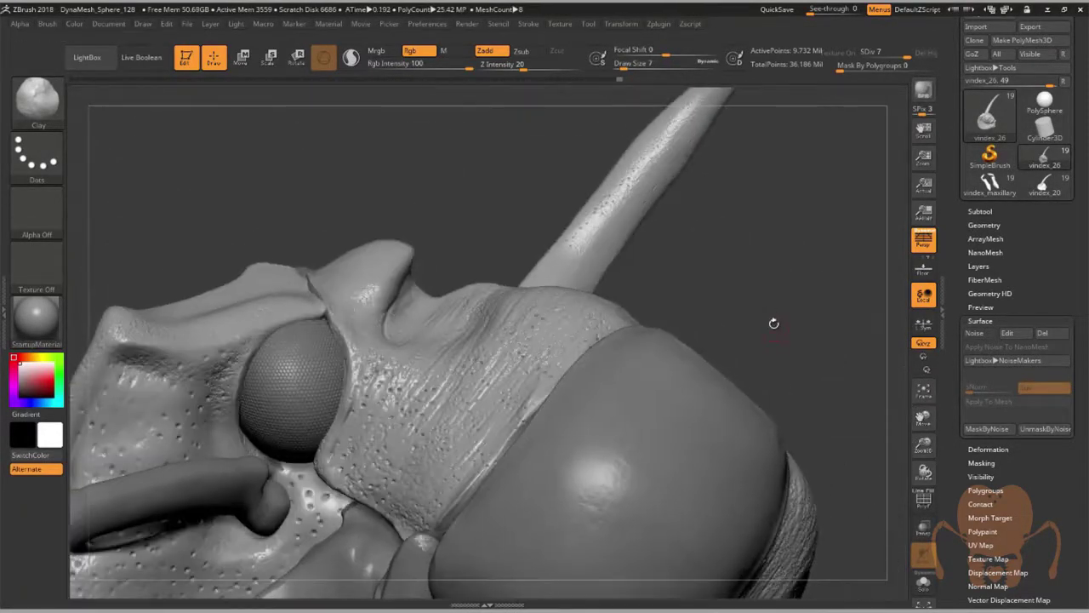
pyautogui.moveTo(773, 323)
pyautogui.mouseDown()
pyautogui.moveTo(741, 335)
pyautogui.moveTo(797, 316)
pyautogui.mouseUp()
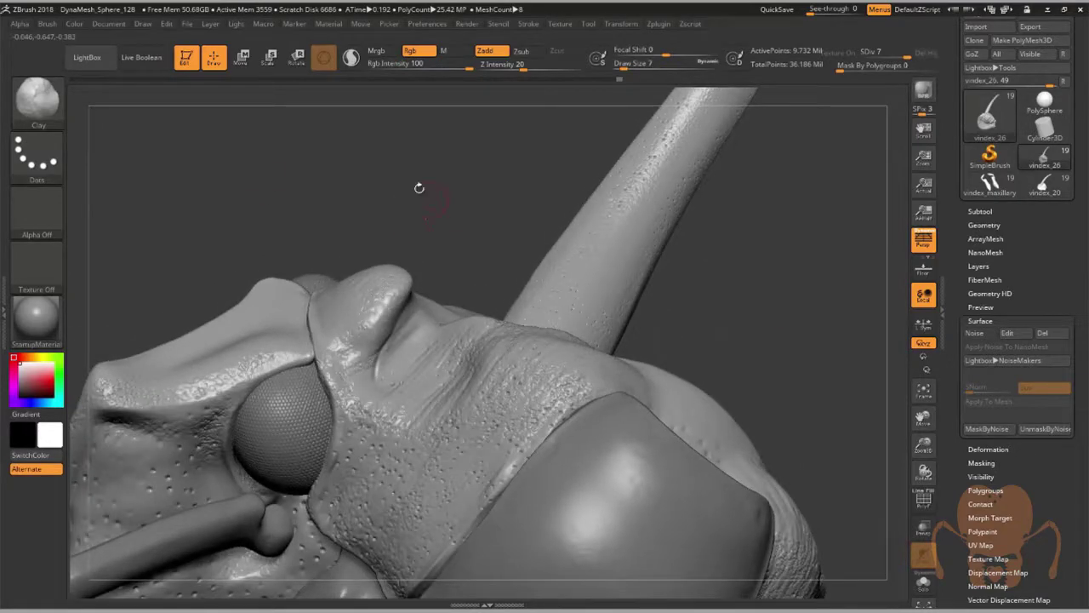
# Switch to the Noise brush and brush light noise over the smooth cheek plate beside the eye.
pyautogui.click(37, 98)
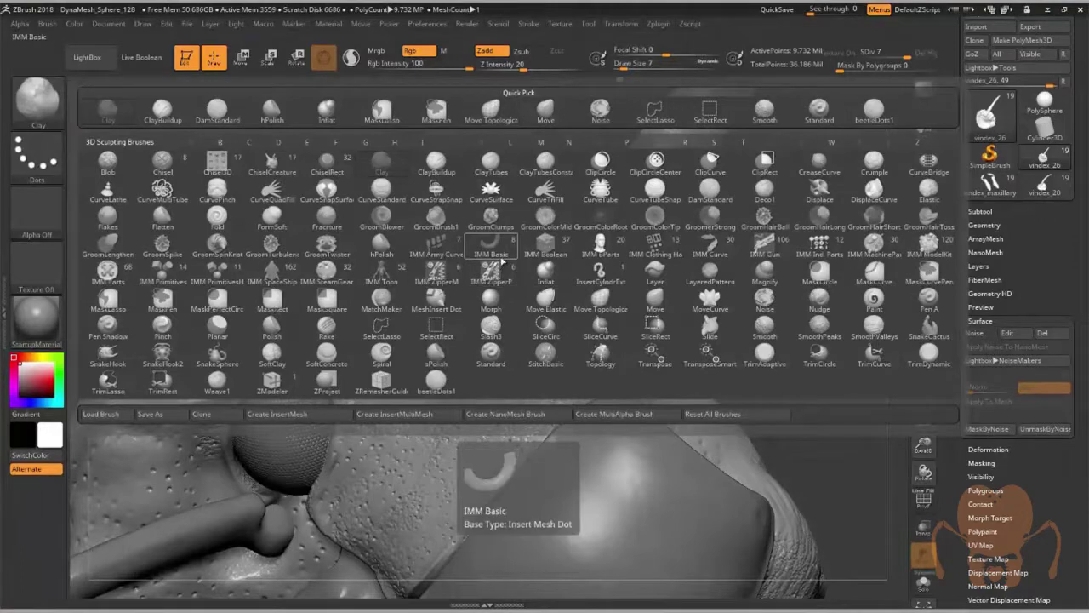
pyautogui.press('n')
pyautogui.click(764, 298)
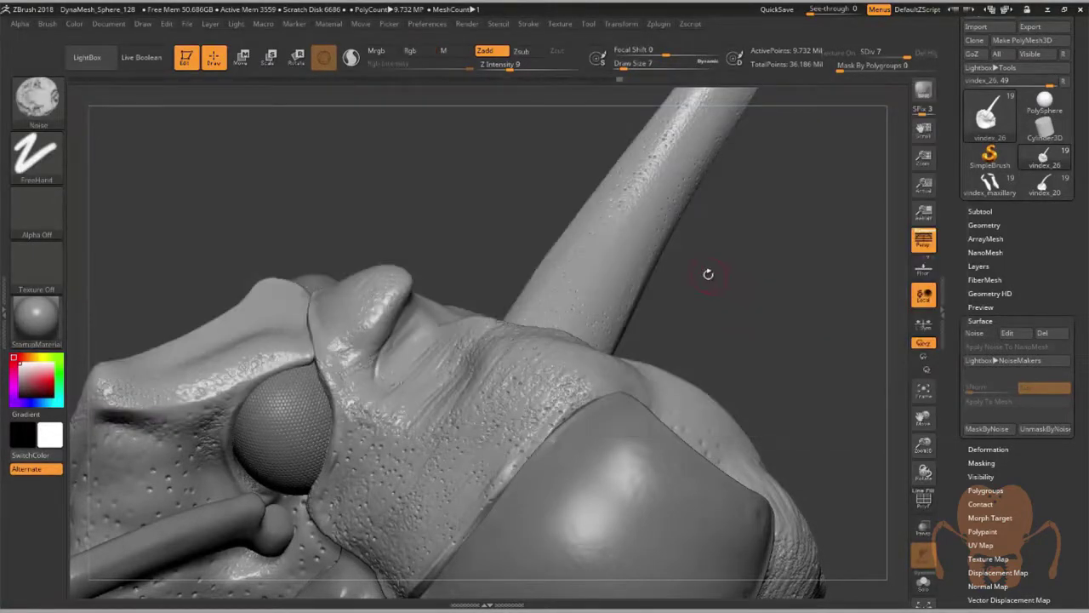
pyautogui.moveTo(707, 272); pyautogui.dragTo(722, 310)
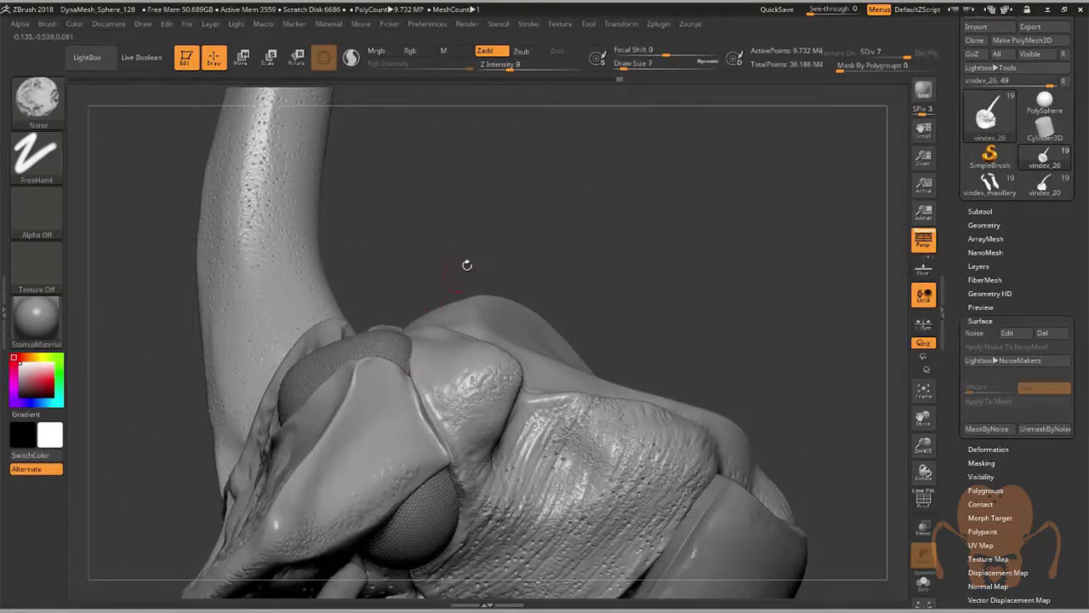
pyautogui.moveTo(464, 262); pyautogui.dragTo(368, 449)
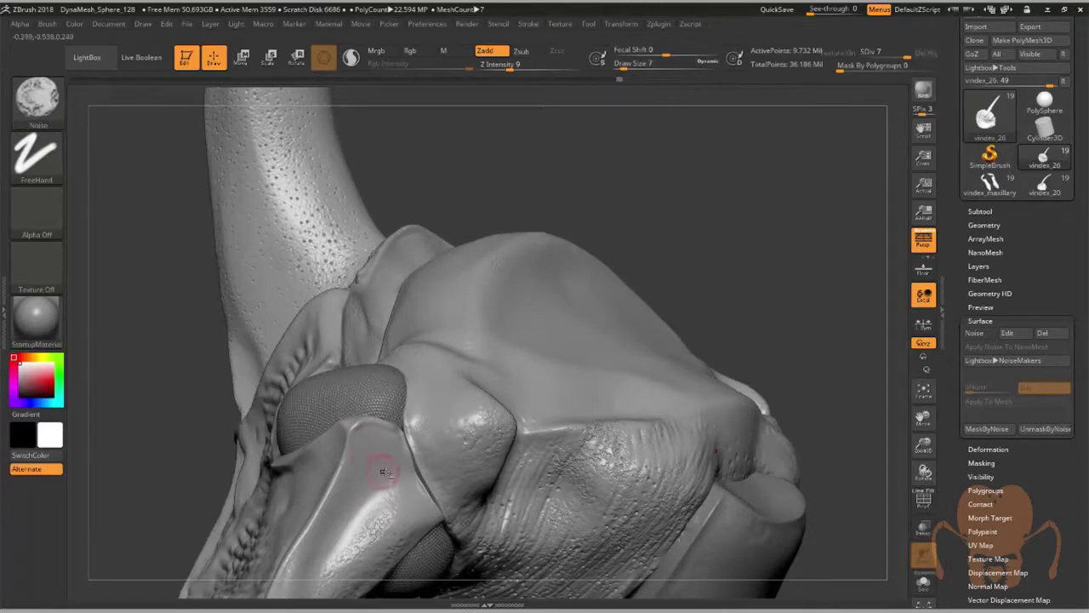
pyautogui.keyDown('alt'); pyautogui.moveTo(409, 462); pyautogui.dragTo(412, 395, button='right'); pyautogui.keyUp('alt')
pyautogui.moveTo(420, 396)
pyautogui.mouseDown()
pyautogui.moveTo(402, 431)
pyautogui.moveTo(417, 437)
pyautogui.mouseUp()
pyautogui.moveTo(363, 481); pyautogui.dragTo(355, 504)
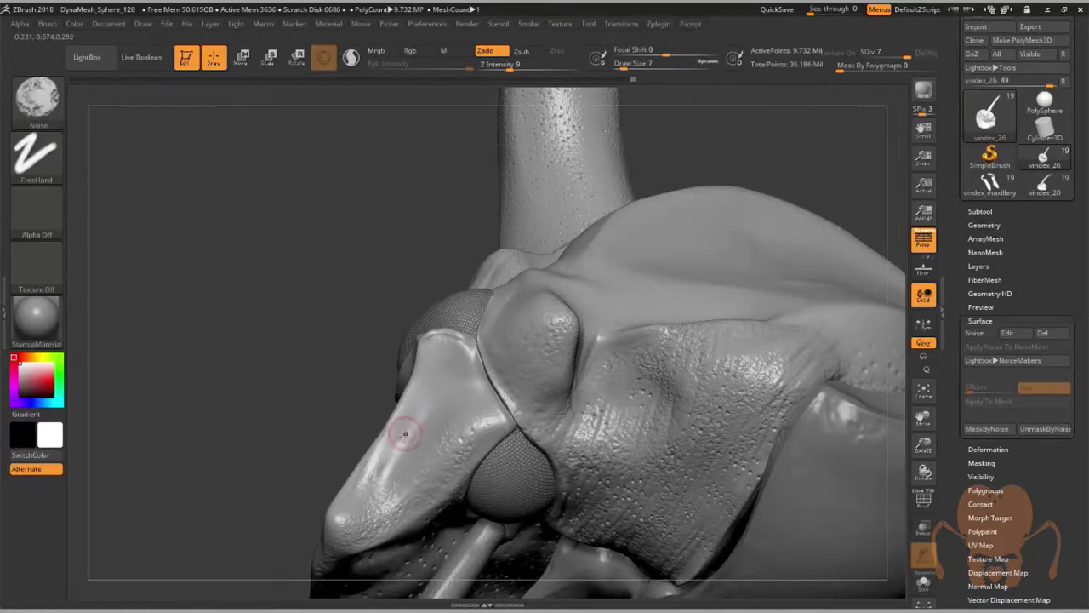
# Set the Noise brush's Z Intensity to 15 and brush the smooth outer area of the plate below the eye.
pyautogui.moveTo(406, 432)
pyautogui.mouseDown(button='right')
pyautogui.moveTo(449, 495)
pyautogui.moveTo(464, 480)
pyautogui.mouseUp(button='right')
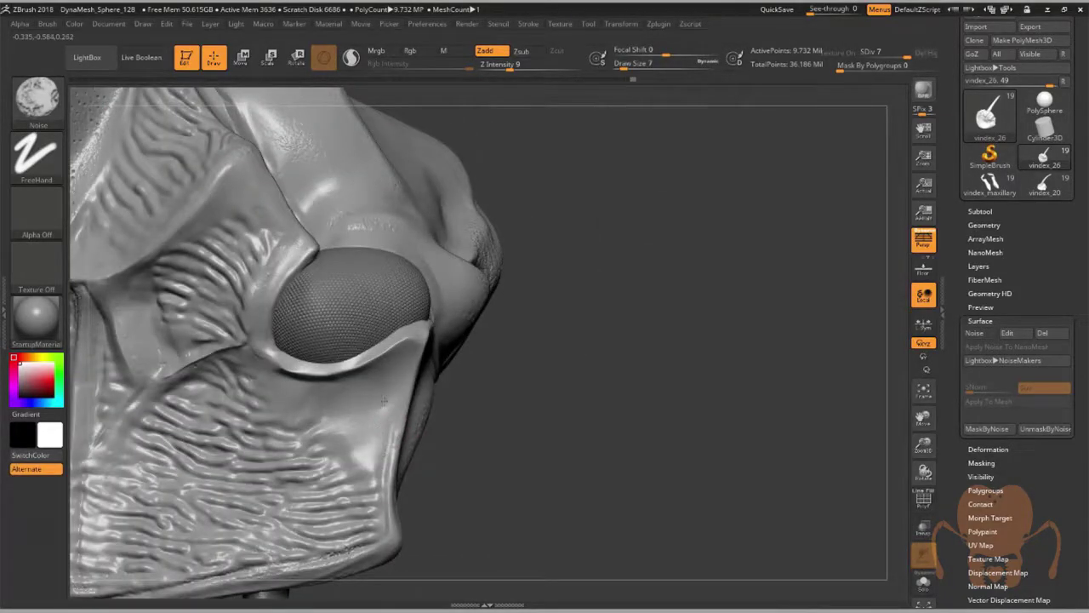
pyautogui.keyDown('alt'); pyautogui.moveTo(506, 444); pyautogui.dragTo(598, 445); pyautogui.keyUp('alt')
pyautogui.moveTo(923, 444); pyautogui.dragTo(924, 532)
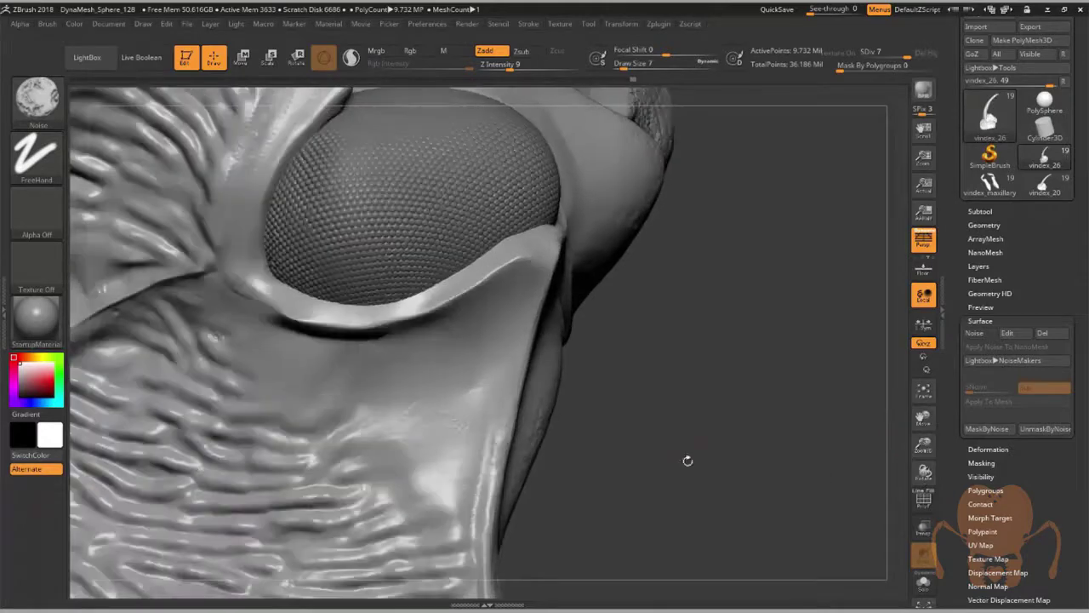
pyautogui.moveTo(688, 460); pyautogui.dragTo(628, 447)
pyautogui.moveTo(511, 66); pyautogui.dragTo(517, 66)
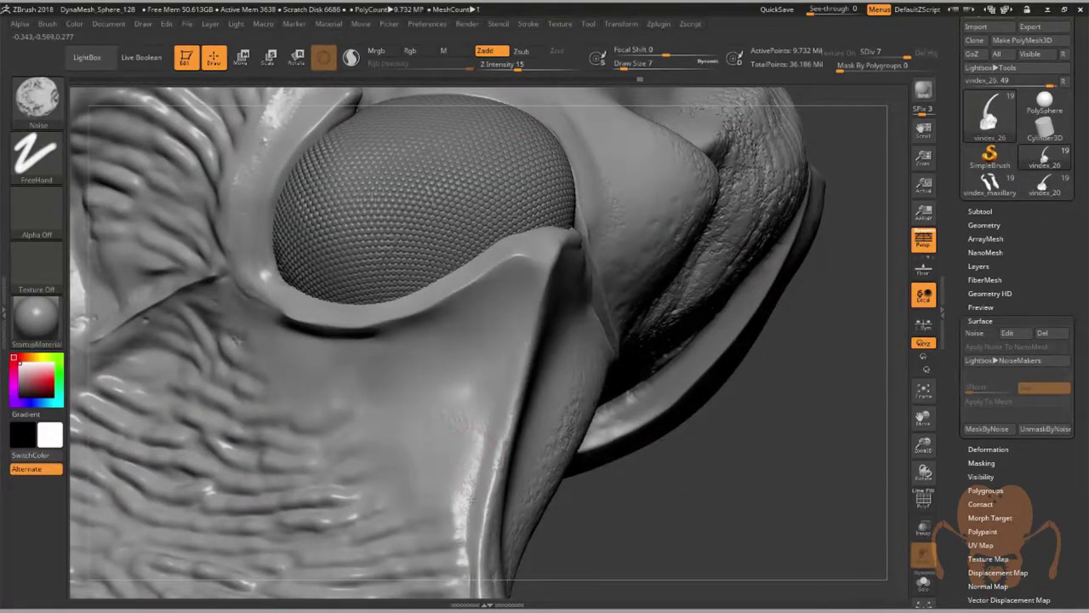
pyautogui.moveTo(474, 482); pyautogui.dragTo(498, 389, button='right')
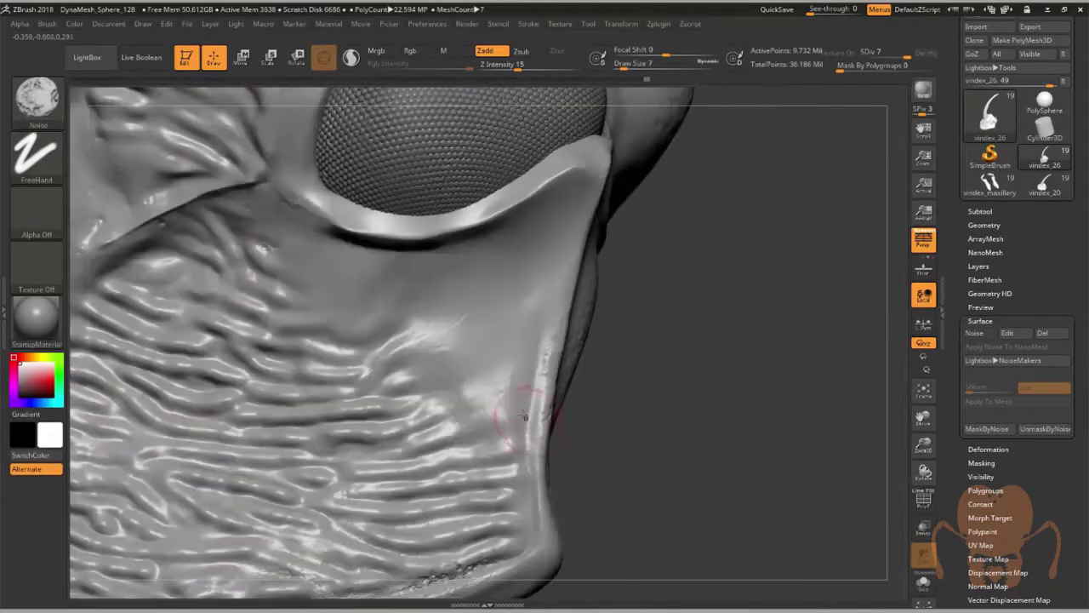
# Edit the Noise brush's surface noise to a Noise Scale of about 5.02 and Strength of about 0.0036, and accept it.
pyautogui.click(48, 26)
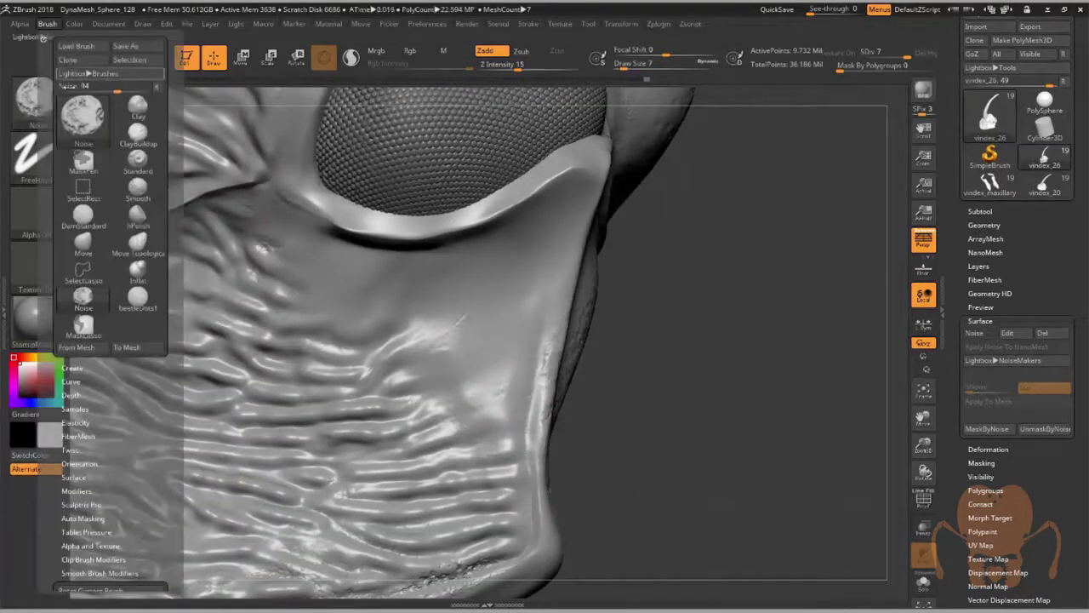
pyautogui.scroll(-2, 137, 372)
pyautogui.scroll(-2, 137, 371)
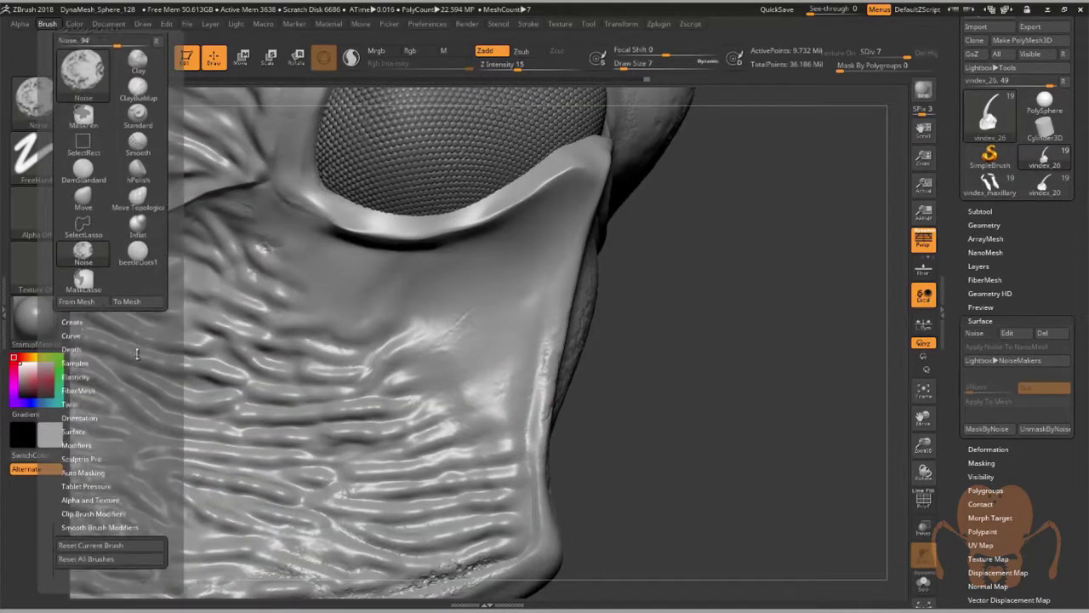
pyautogui.click(88, 416)
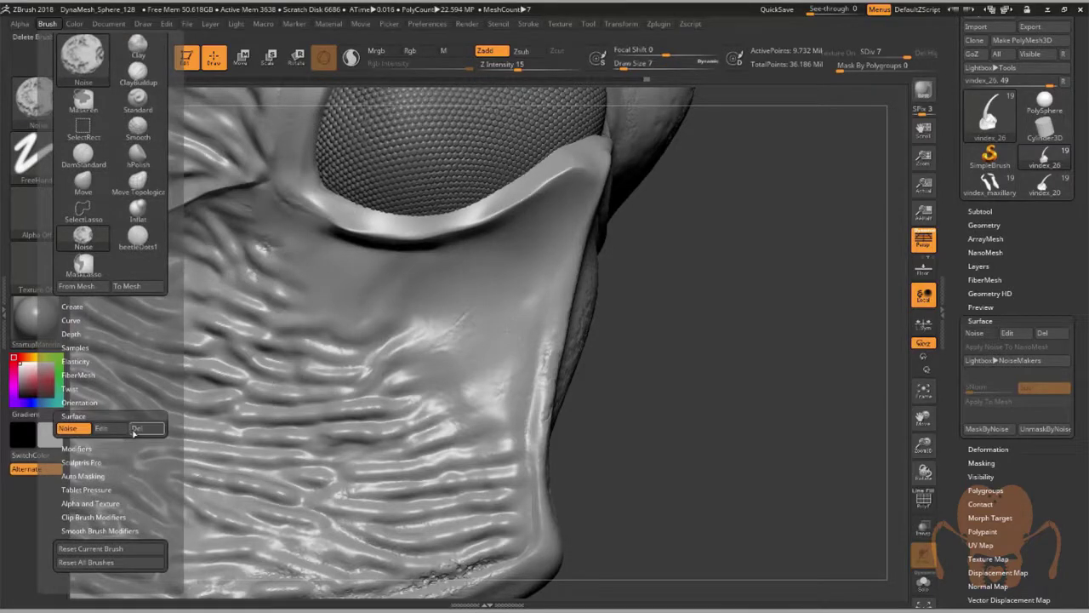
pyautogui.click(119, 429)
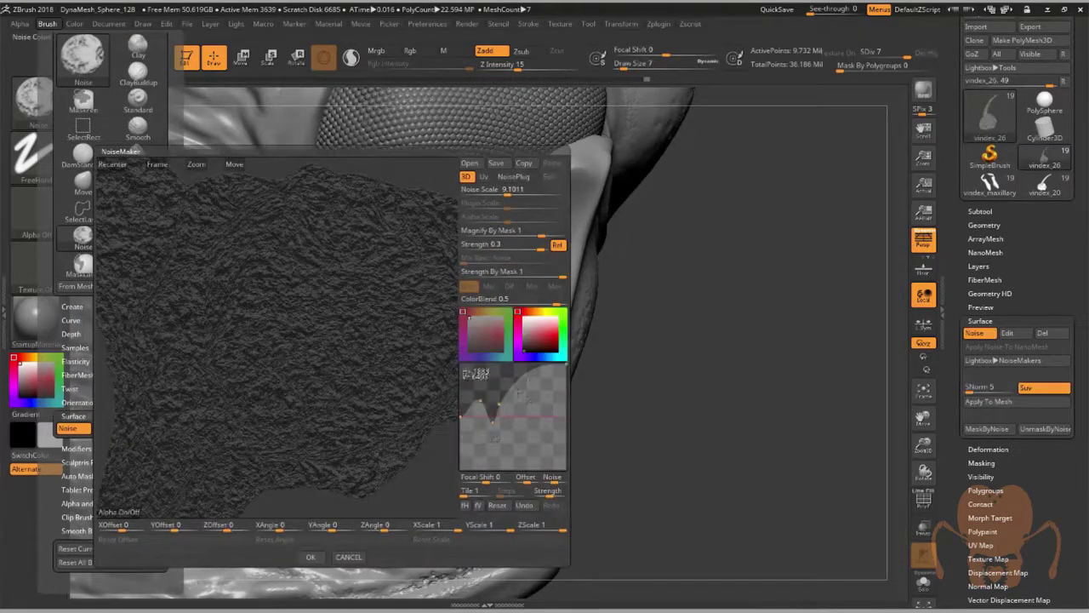
pyautogui.click(508, 190)
pyautogui.moveTo(508, 194); pyautogui.dragTo(503, 194)
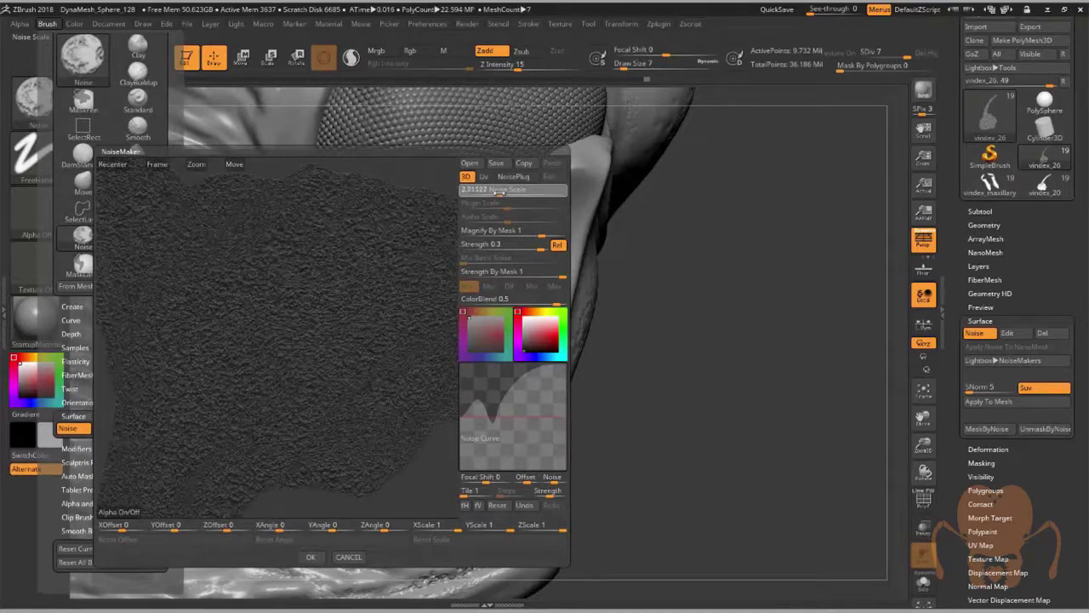
pyautogui.moveTo(539, 247); pyautogui.dragTo(515, 247)
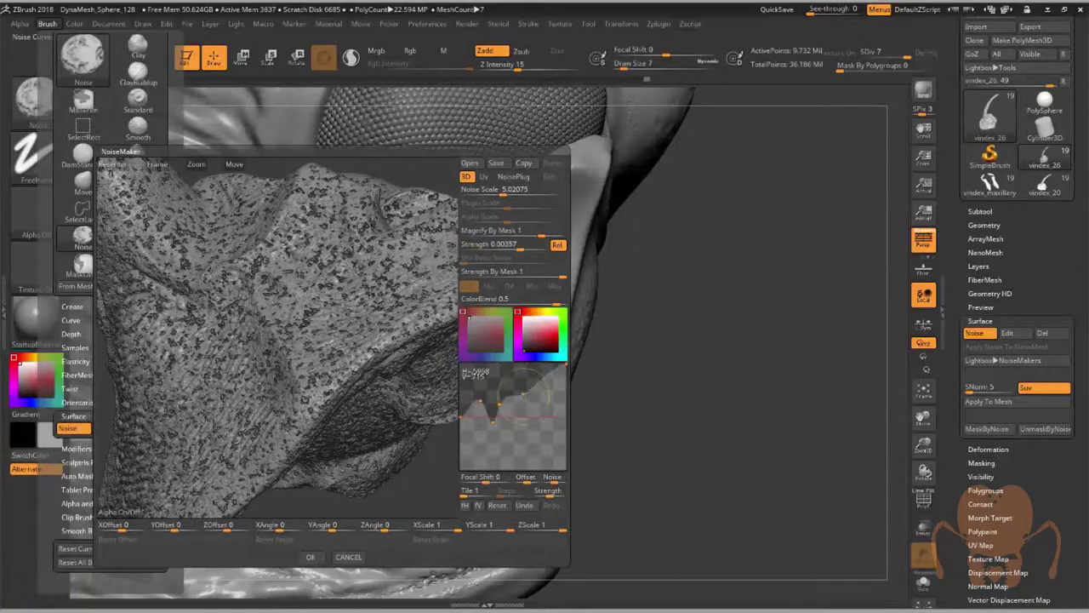
pyautogui.click(310, 557)
# Brush the finer noise onto the ends of the wavy ridges and along the plate's outer edge below the eye.
pyautogui.moveTo(333, 369)
pyautogui.mouseDown()
pyautogui.moveTo(361, 386)
pyautogui.moveTo(337, 347)
pyautogui.moveTo(315, 342)
pyautogui.mouseUp()
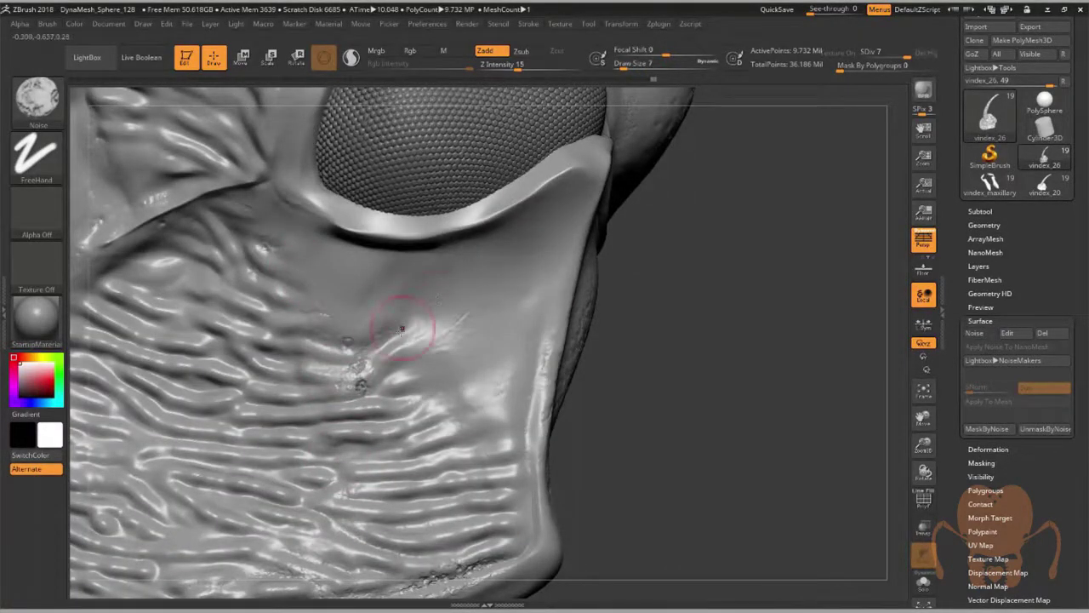
pyautogui.moveTo(672, 321)
pyautogui.mouseDown()
pyautogui.moveTo(630, 331)
pyautogui.moveTo(594, 183)
pyautogui.mouseUp()
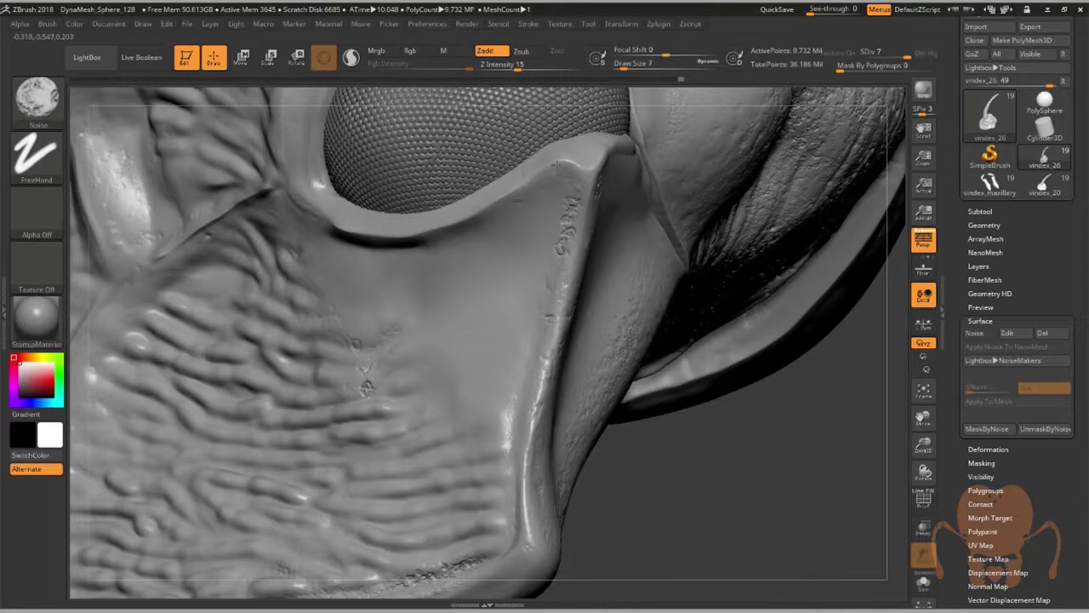
pyautogui.moveTo(639, 437); pyautogui.dragTo(719, 425)
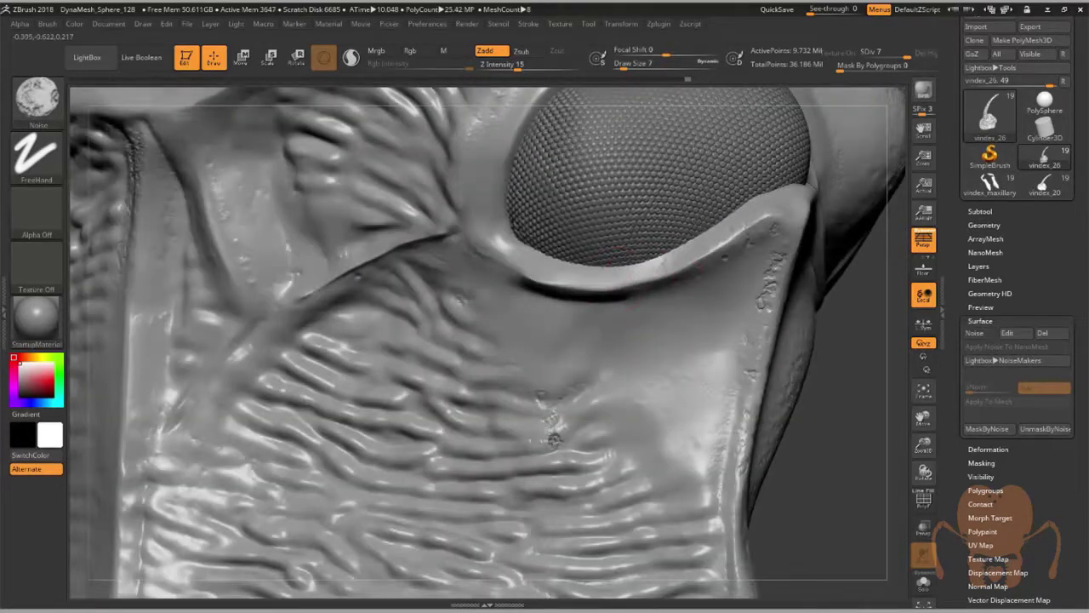
pyautogui.keyDown('alt'); pyautogui.moveTo(810, 391); pyautogui.dragTo(627, 364); pyautogui.keyUp('alt')
# Smooth the rough noise marks on the plate's outer edge just below the eye corner, using Draw Size 5.
pyautogui.keyDown('shift'); pyautogui.moveTo(578, 237); pyautogui.dragTo(582, 274); pyautogui.keyUp('shift')
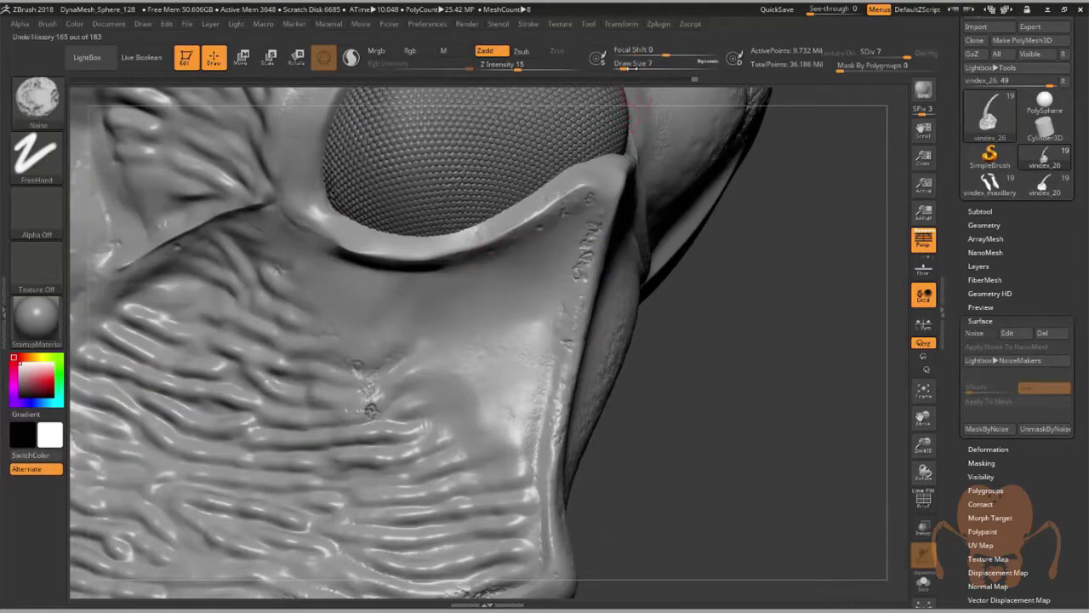
pyautogui.moveTo(632, 68); pyautogui.dragTo(626, 69)
pyautogui.keyDown('shift'); pyautogui.moveTo(583, 248); pyautogui.dragTo(579, 259); pyautogui.keyUp('shift')
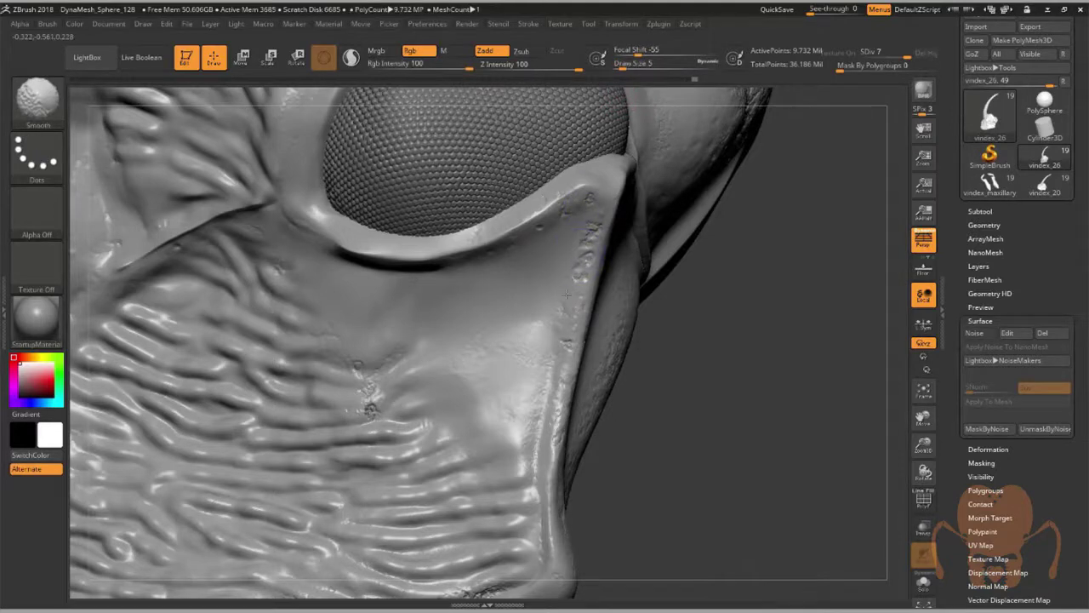
# Switch to the hPolish brush, flatten the bumps along the plate's outer edge, and smooth the rough patch among the ridges.
pyautogui.press('b')
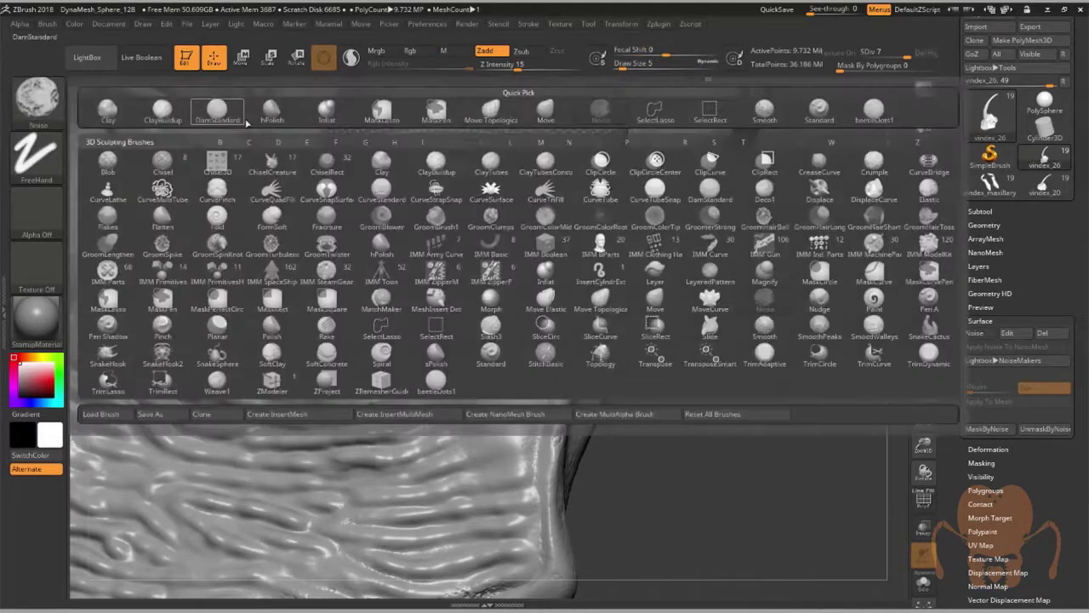
pyautogui.click(272, 112)
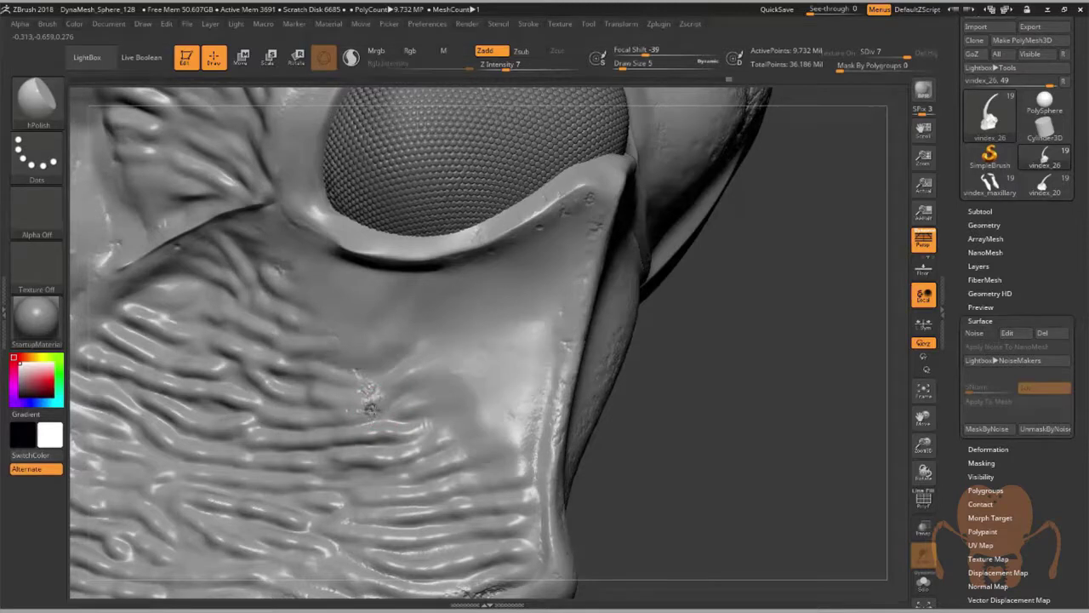
pyautogui.moveTo(374, 405)
pyautogui.keyDown('shift'); pyautogui.mouseDown()
pyautogui.moveTo(365, 390)
pyautogui.moveTo(382, 414)
pyautogui.mouseUp(); pyautogui.keyUp('shift')
pyautogui.keyDown('alt'); pyautogui.moveTo(487, 538); pyautogui.dragTo(443, 396, button='right'); pyautogui.keyUp('alt')
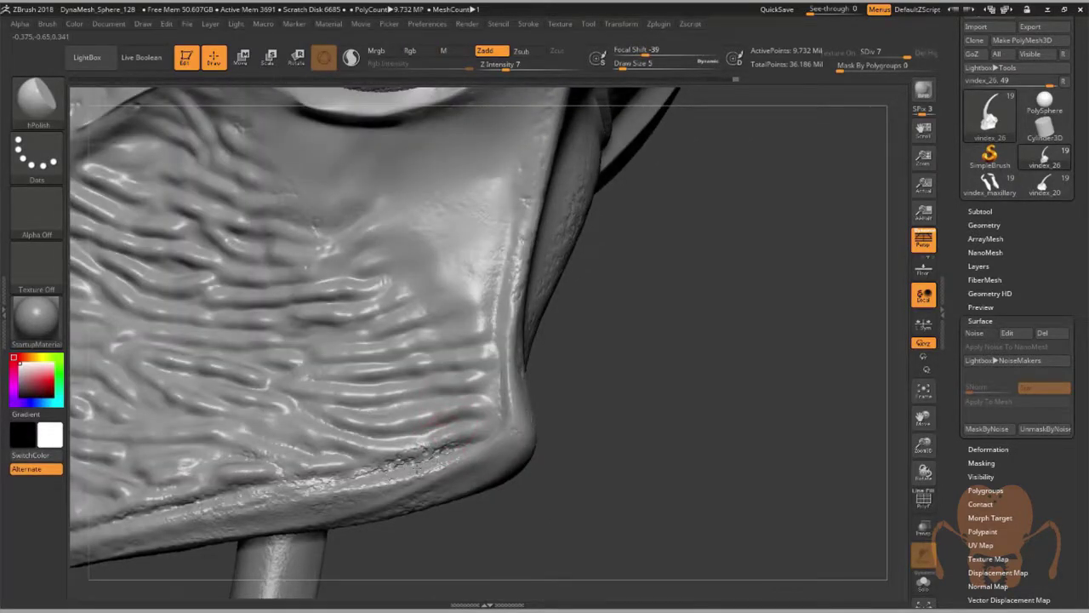
pyautogui.moveTo(630, 499); pyautogui.dragTo(583, 536)
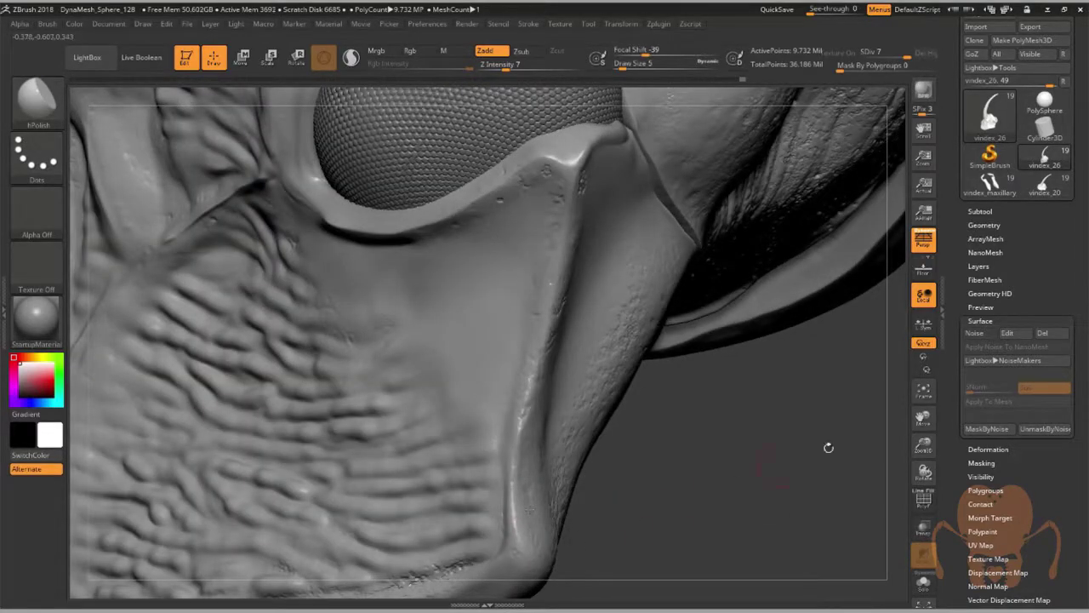
# Examine the textured head from the front, the underside with its mouthparts, and the eye side.
pyautogui.moveTo(926, 445); pyautogui.dragTo(885, 387)
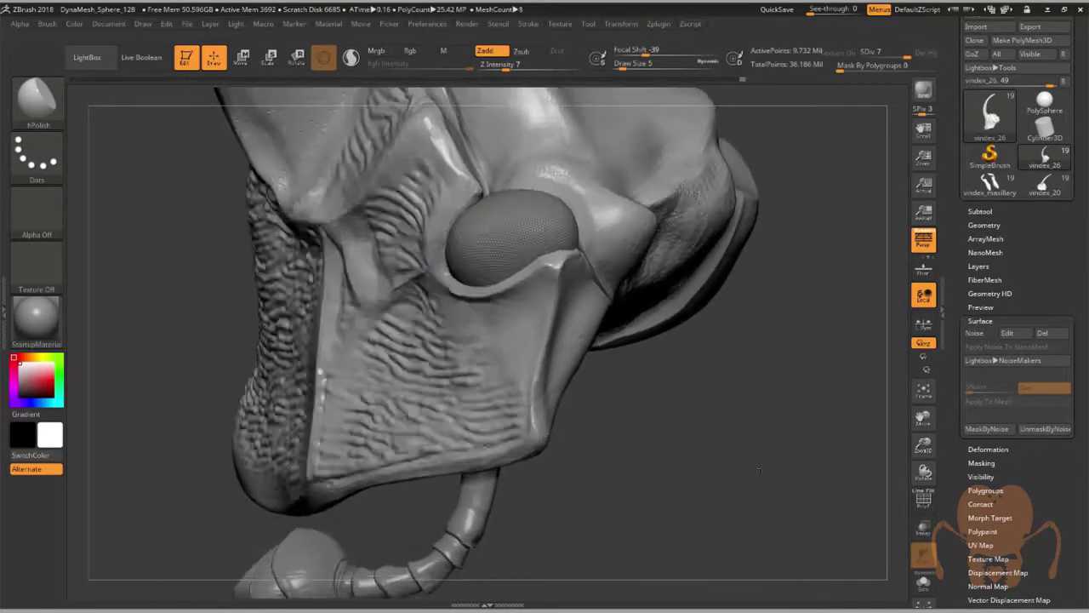
pyautogui.moveTo(647, 426); pyautogui.dragTo(834, 408)
pyautogui.moveTo(749, 477); pyautogui.dragTo(510, 341, button='right')
pyautogui.moveTo(509, 341)
pyautogui.mouseDown()
pyautogui.moveTo(518, 287)
pyautogui.moveTo(541, 308)
pyautogui.moveTo(553, 287)
pyautogui.mouseUp()
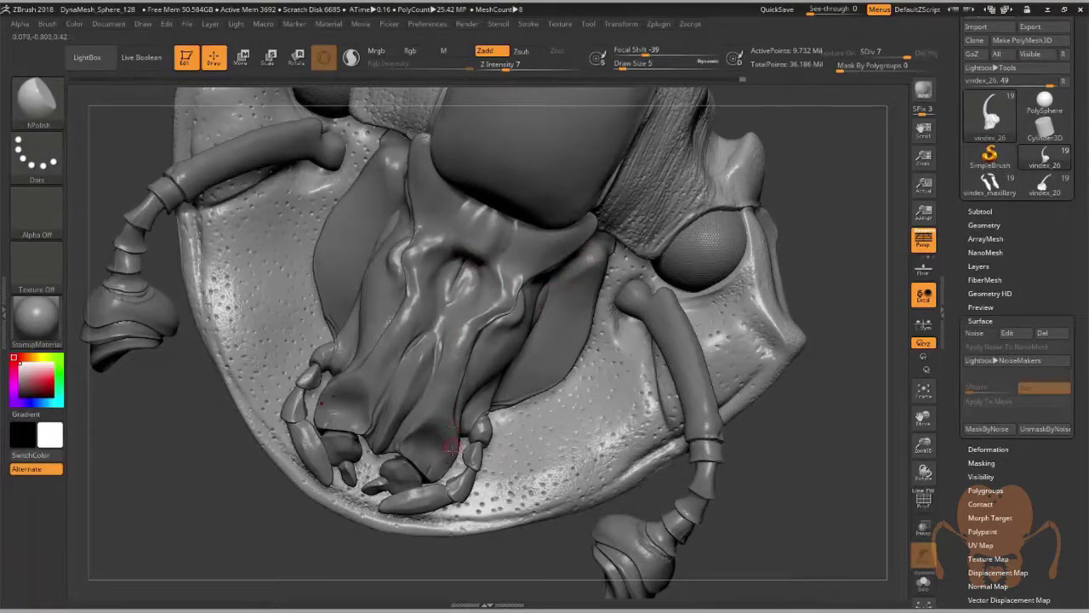
pyautogui.moveTo(445, 418); pyautogui.dragTo(424, 421, button='right')
pyautogui.moveTo(424, 419); pyautogui.dragTo(471, 373)
pyautogui.moveTo(815, 235); pyautogui.dragTo(533, 218)
pyautogui.moveTo(755, 288); pyautogui.dragTo(830, 241)
pyautogui.moveTo(704, 182); pyautogui.dragTo(655, 174)
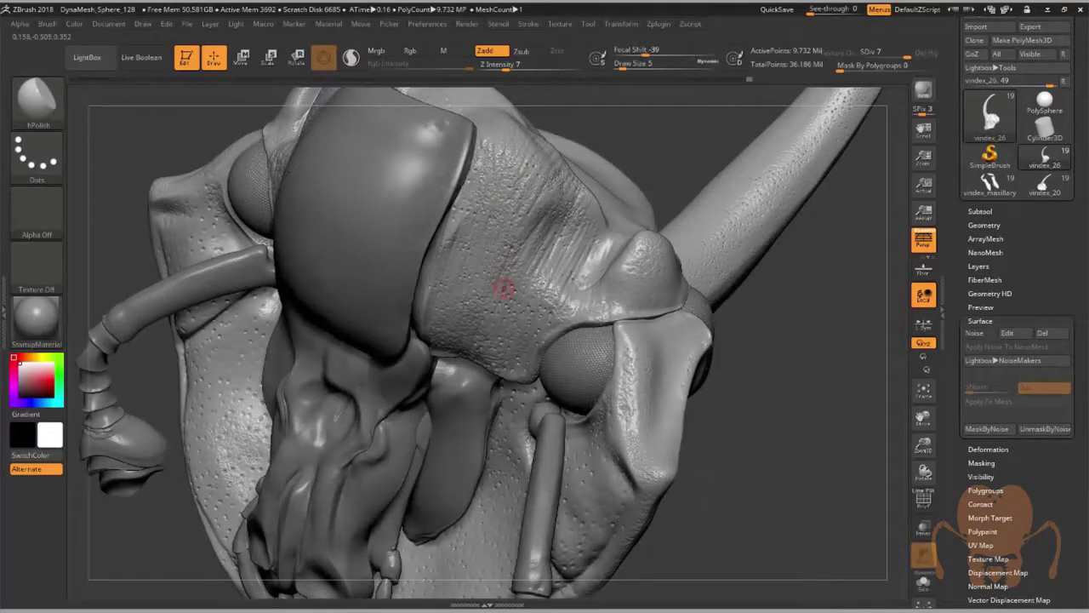
# Make the eyes the active subtool and isolate them in Solo mode.
pyautogui.moveTo(486, 277)
pyautogui.mouseDown(button='right')
pyautogui.moveTo(505, 243)
pyautogui.moveTo(494, 239)
pyautogui.mouseUp(button='right')
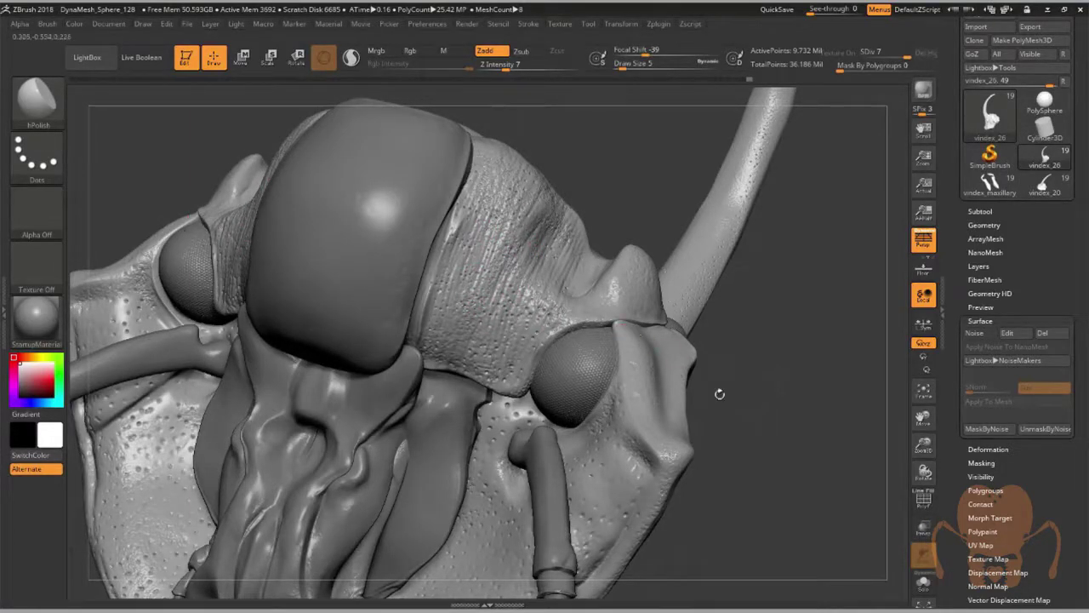
pyautogui.moveTo(719, 393)
pyautogui.mouseDown(button='right')
pyautogui.moveTo(765, 429)
pyautogui.moveTo(721, 467)
pyautogui.moveTo(697, 462)
pyautogui.moveTo(723, 449)
pyautogui.mouseUp(button='right')
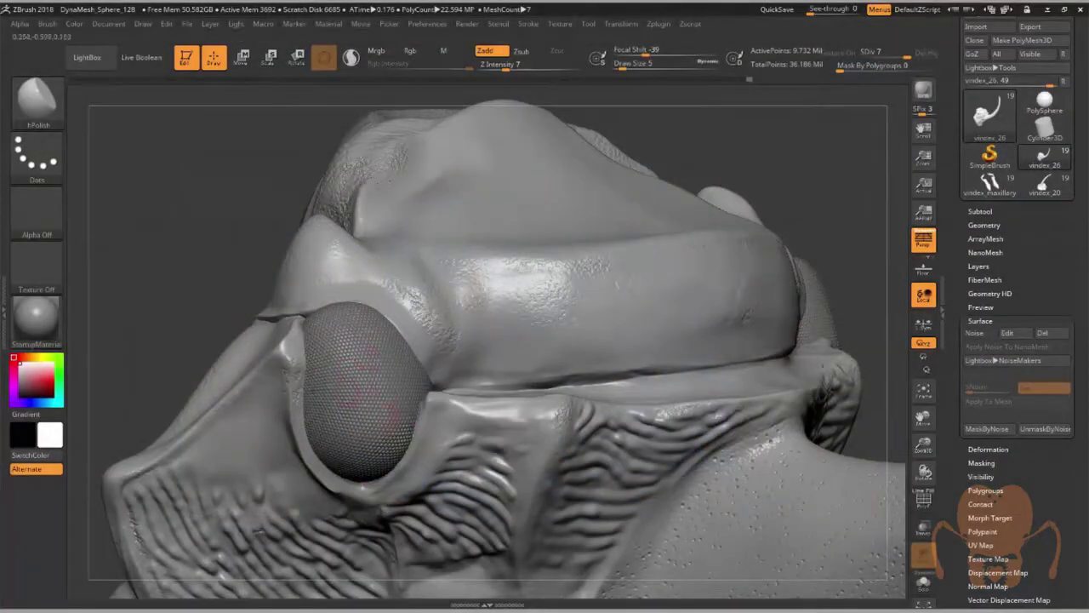
pyautogui.moveTo(144, 297); pyautogui.dragTo(884, 458)
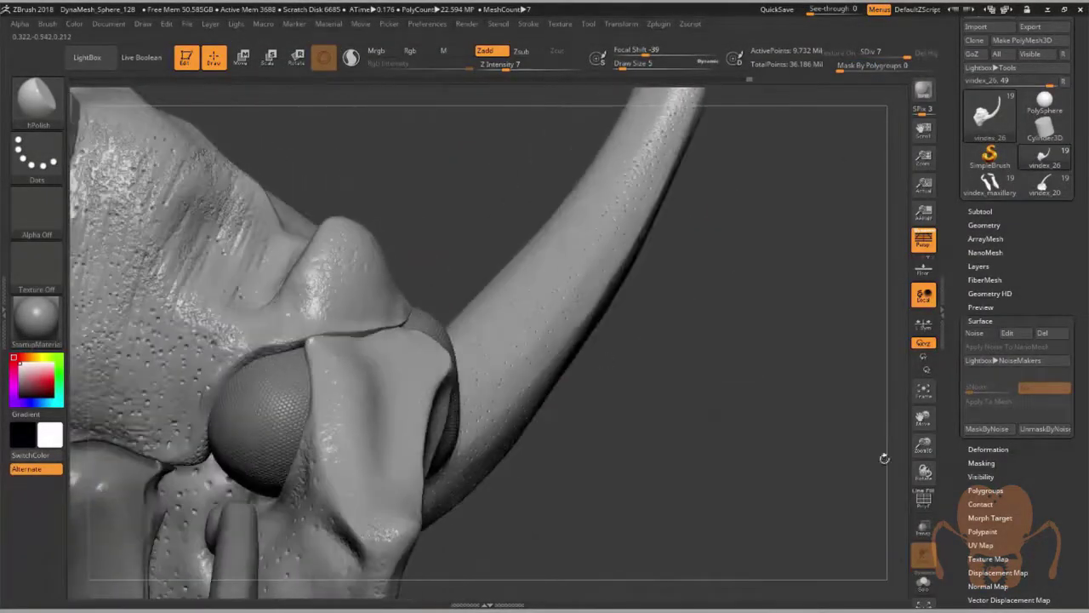
pyautogui.keyDown('alt'); pyautogui.click(274, 400); pyautogui.keyUp('alt')
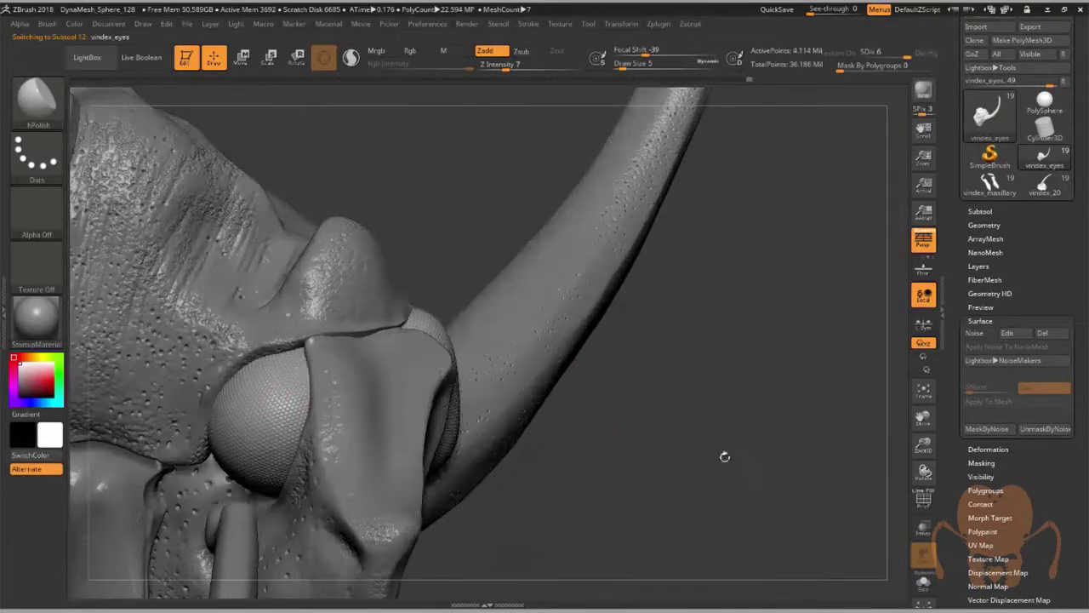
pyautogui.click(923, 583)
pyautogui.moveTo(734, 518)
pyautogui.mouseDown()
pyautogui.moveTo(836, 513)
pyautogui.moveTo(786, 520)
pyautogui.moveTo(738, 506)
pyautogui.mouseUp()
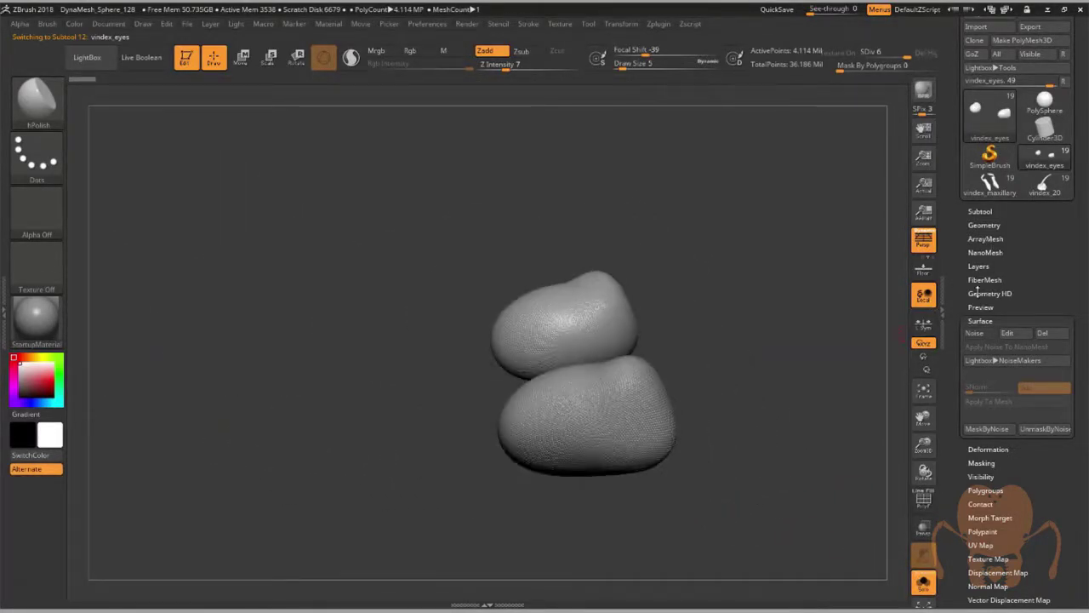
# Activate surface noise on the eyes, review its strength and HexTile plug-in settings in NoiseMaker, and accept them.
pyautogui.click(977, 332)
pyautogui.click(1007, 333)
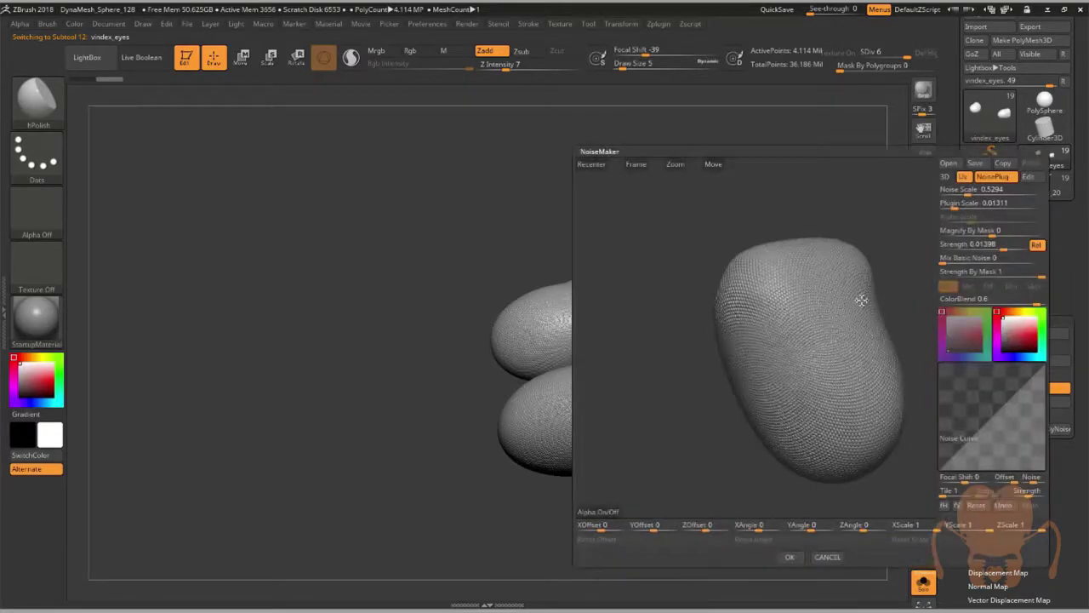
pyautogui.click(956, 247)
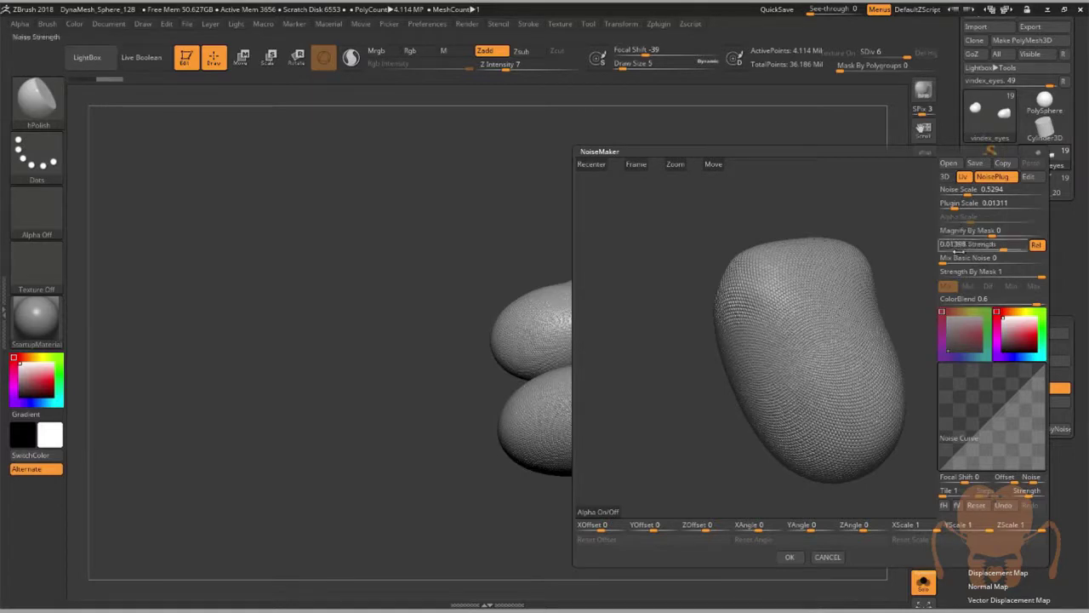
pyautogui.click(1030, 178)
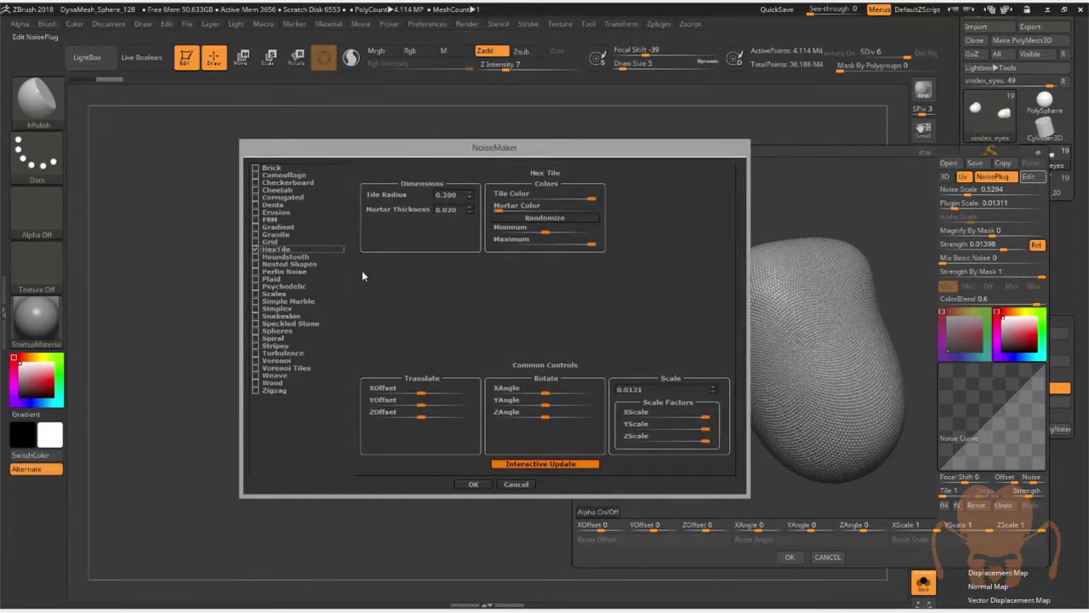
pyautogui.click(472, 485)
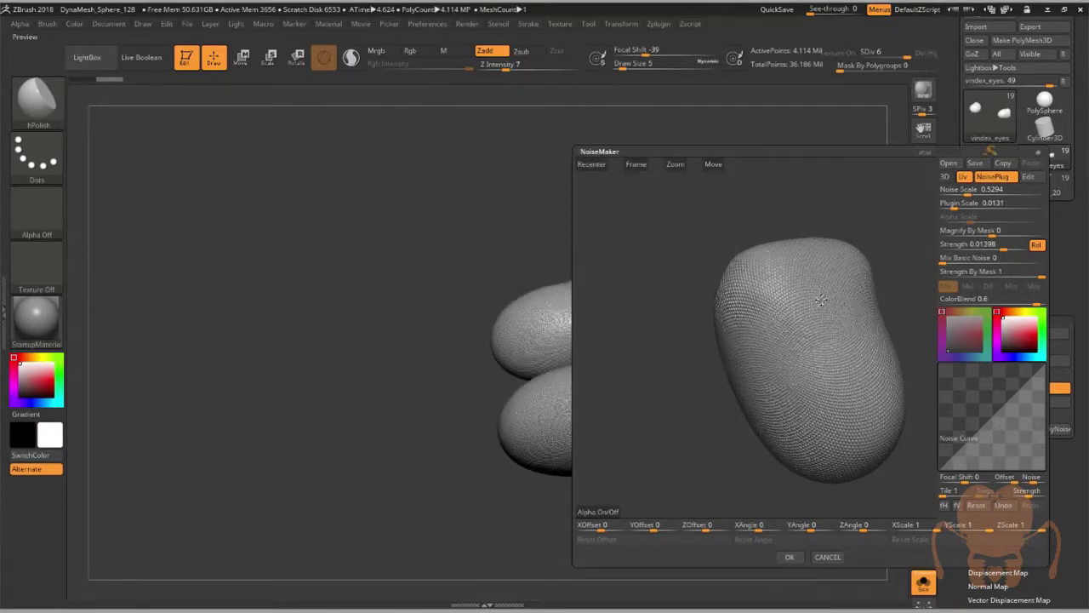
pyautogui.click(789, 558)
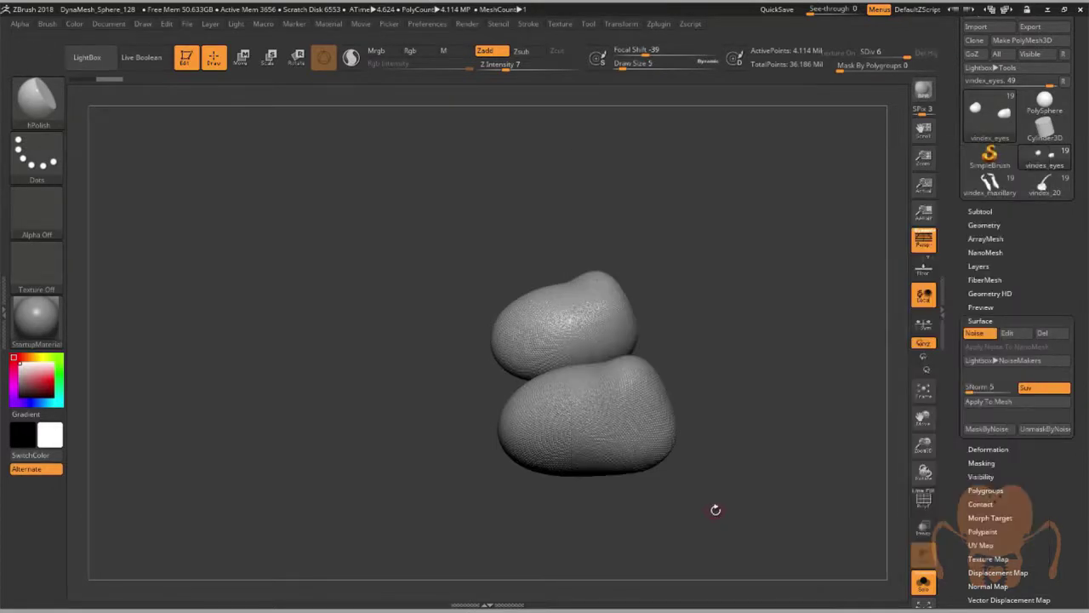
# Inspect the hexagonal pattern on the eyes up close, switch the surface noise off, and examine both eyes.
pyautogui.moveTo(722, 519); pyautogui.dragTo(746, 494)
pyautogui.moveTo(919, 448); pyautogui.dragTo(913, 549)
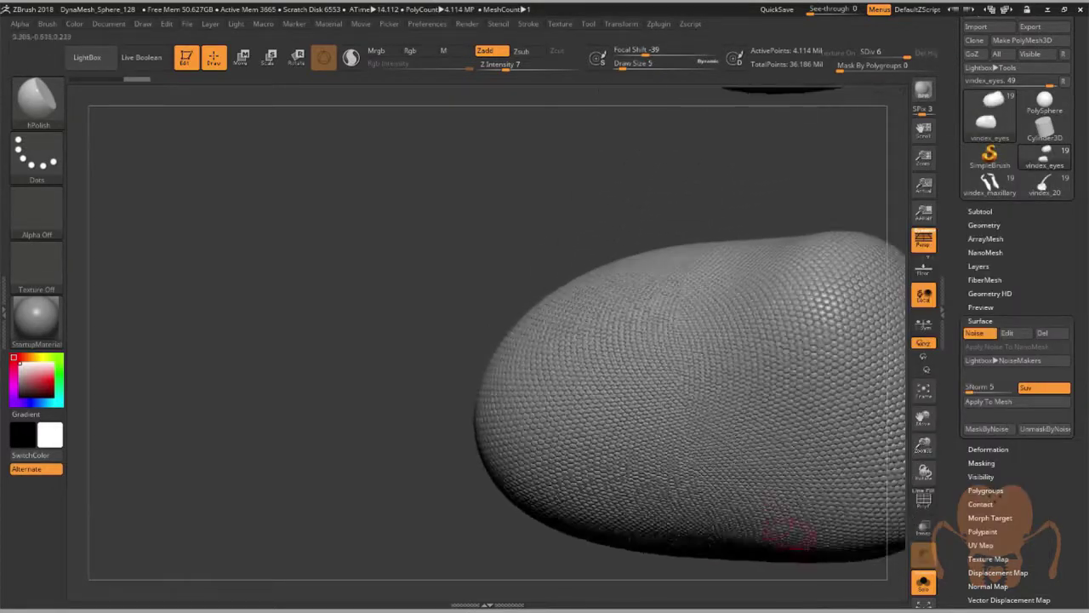
pyautogui.click(975, 332)
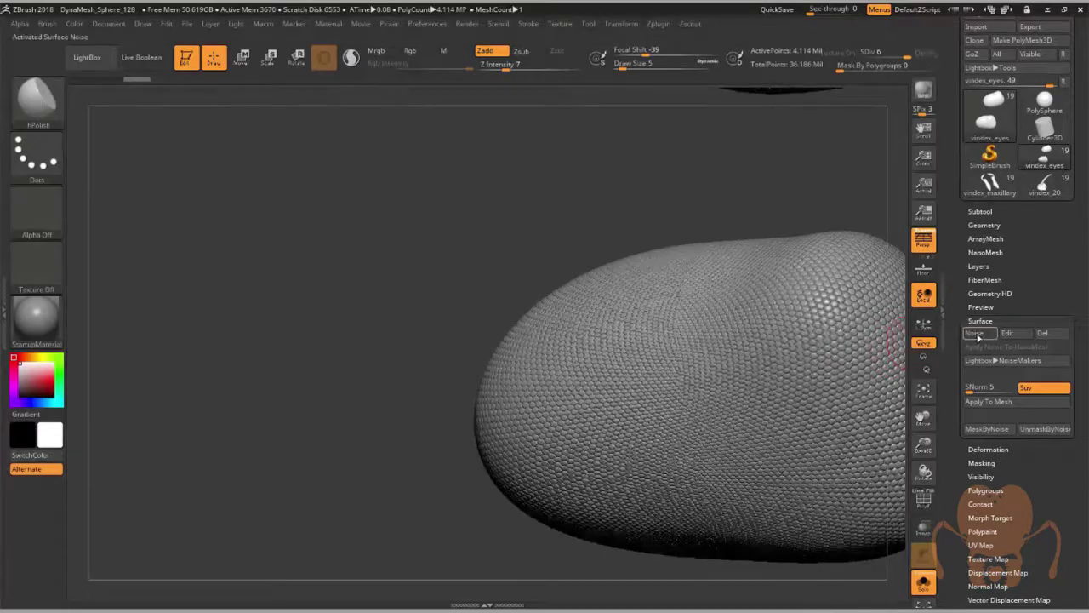
pyautogui.moveTo(904, 410); pyautogui.dragTo(904, 384)
pyautogui.click(923, 395)
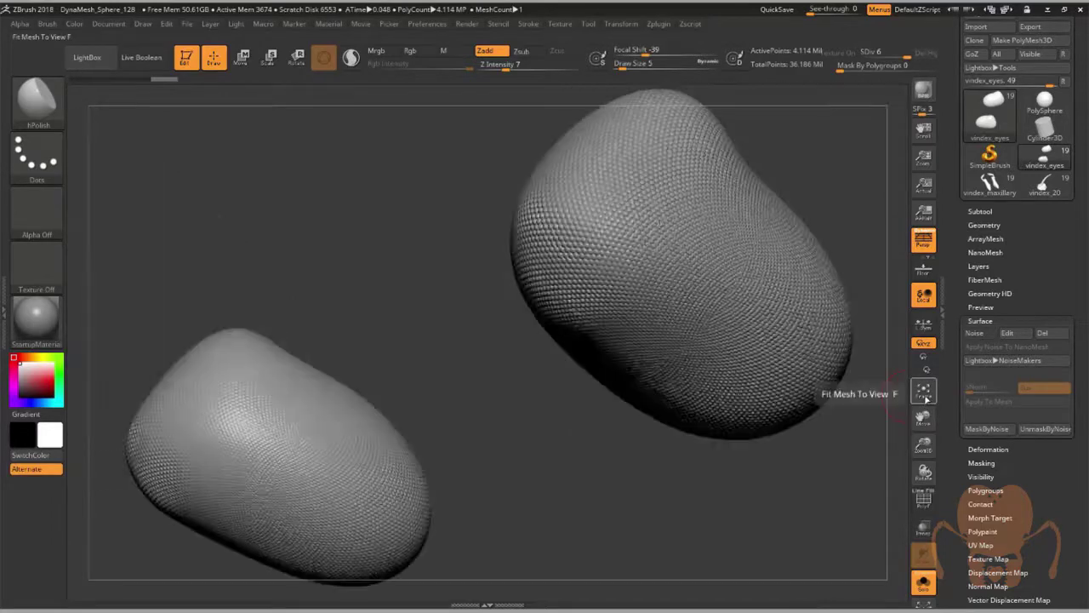
pyautogui.scroll(5, 608, 464)
pyautogui.moveTo(624, 460); pyautogui.dragTo(685, 491)
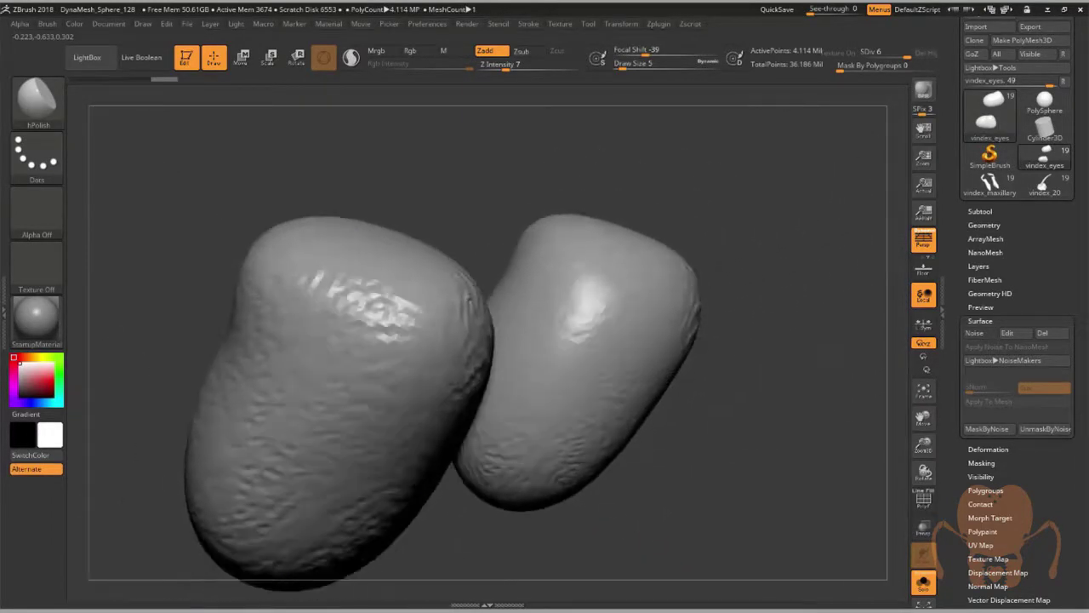
# Leave Solo mode, fit the whole head and horn in view, and turn it to a side view.
pyautogui.click(923, 582)
pyautogui.click(923, 395)
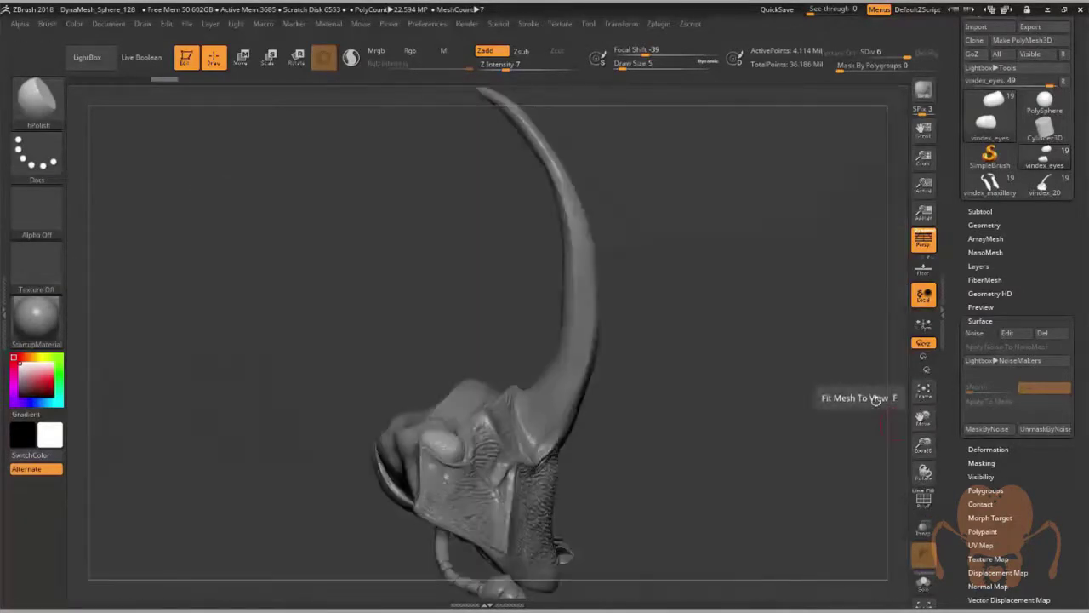
pyautogui.moveTo(885, 397); pyautogui.dragTo(748, 445)
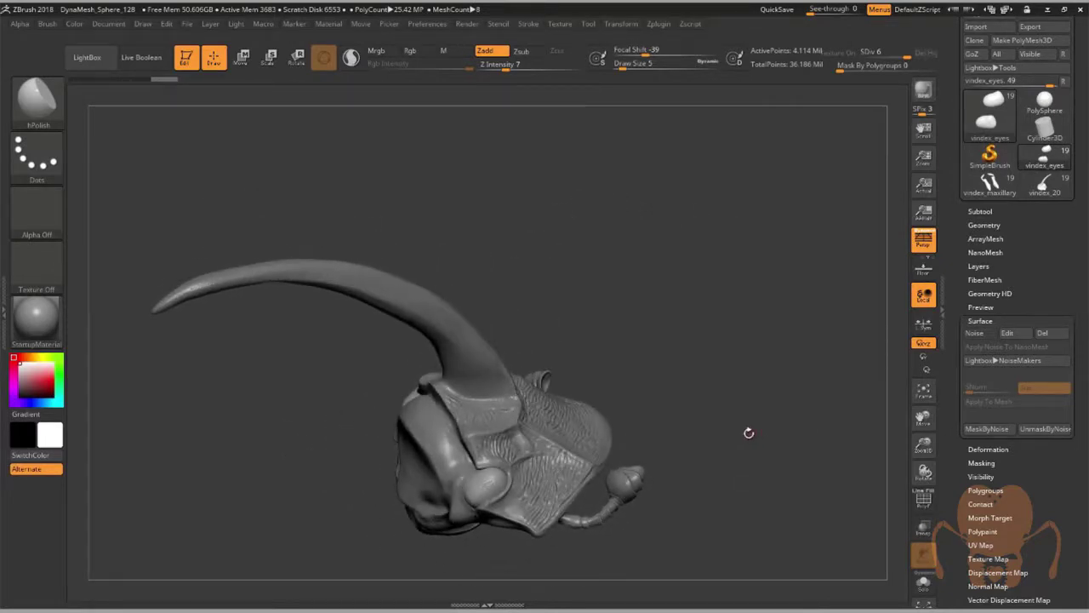